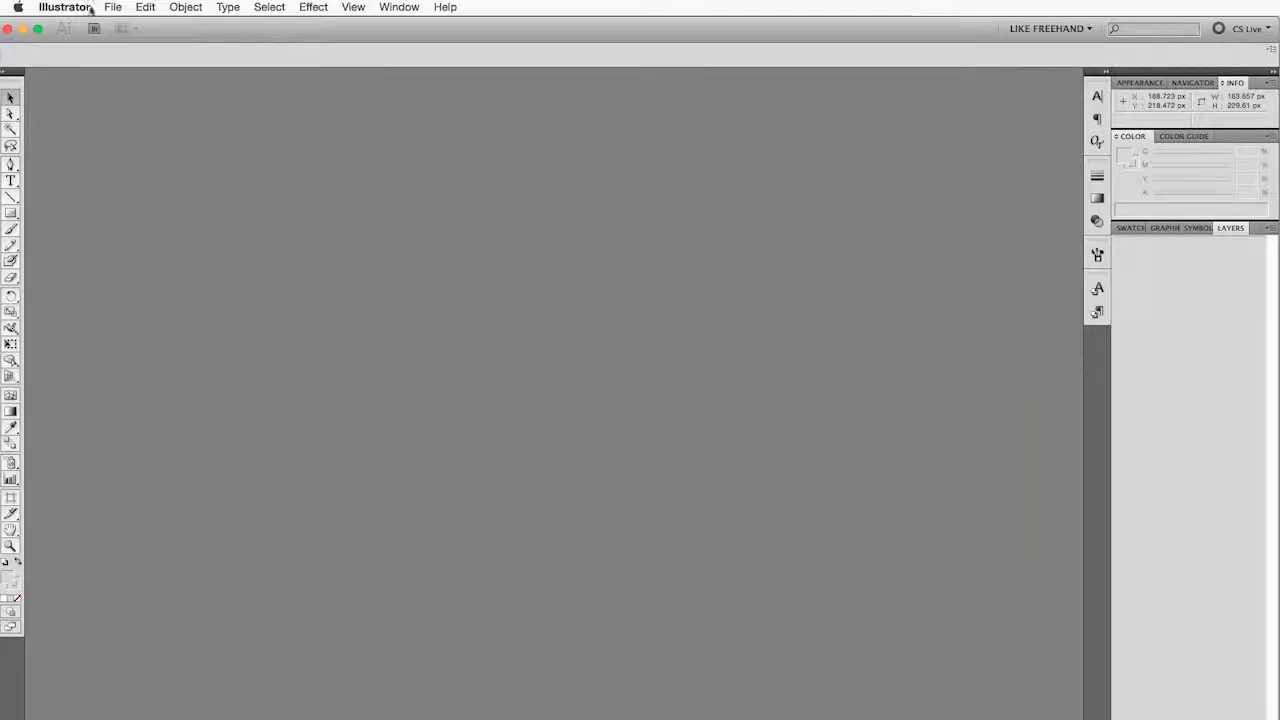
Create a new document 1280 px wide and 720 px high.
left_click(113, 7)
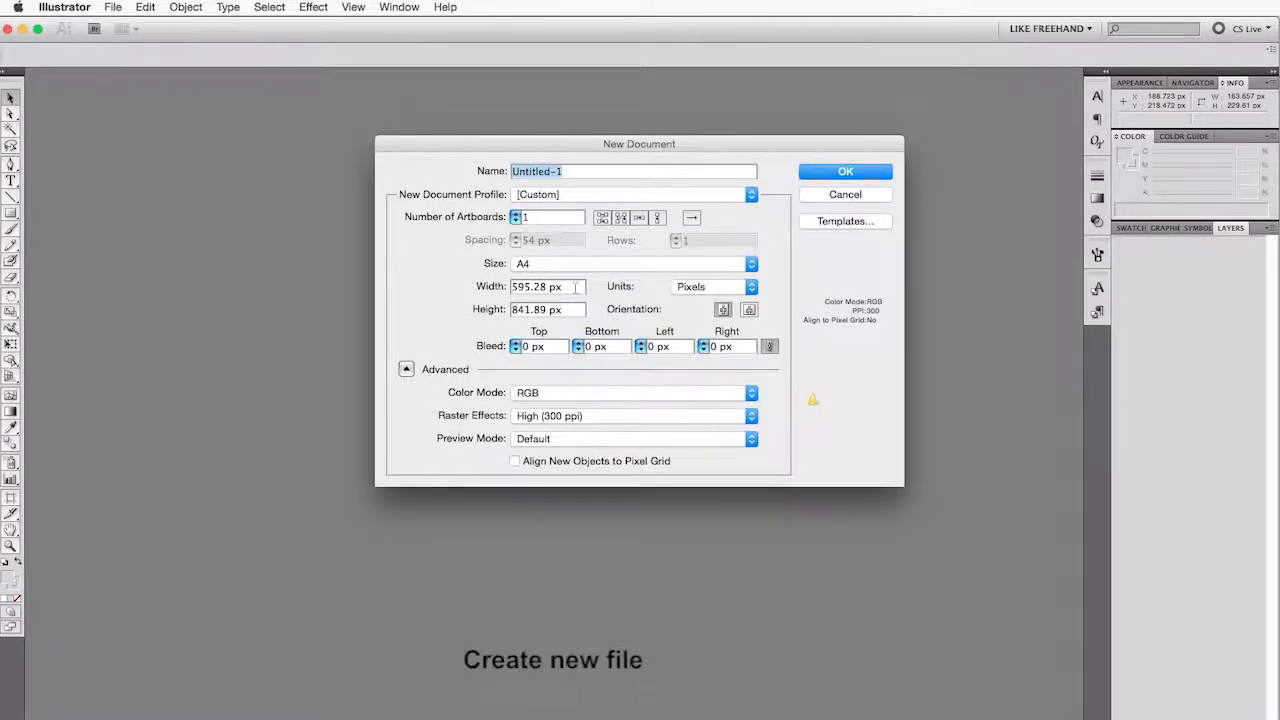
left_click(474, 287)
type("1280")
key("Tab")
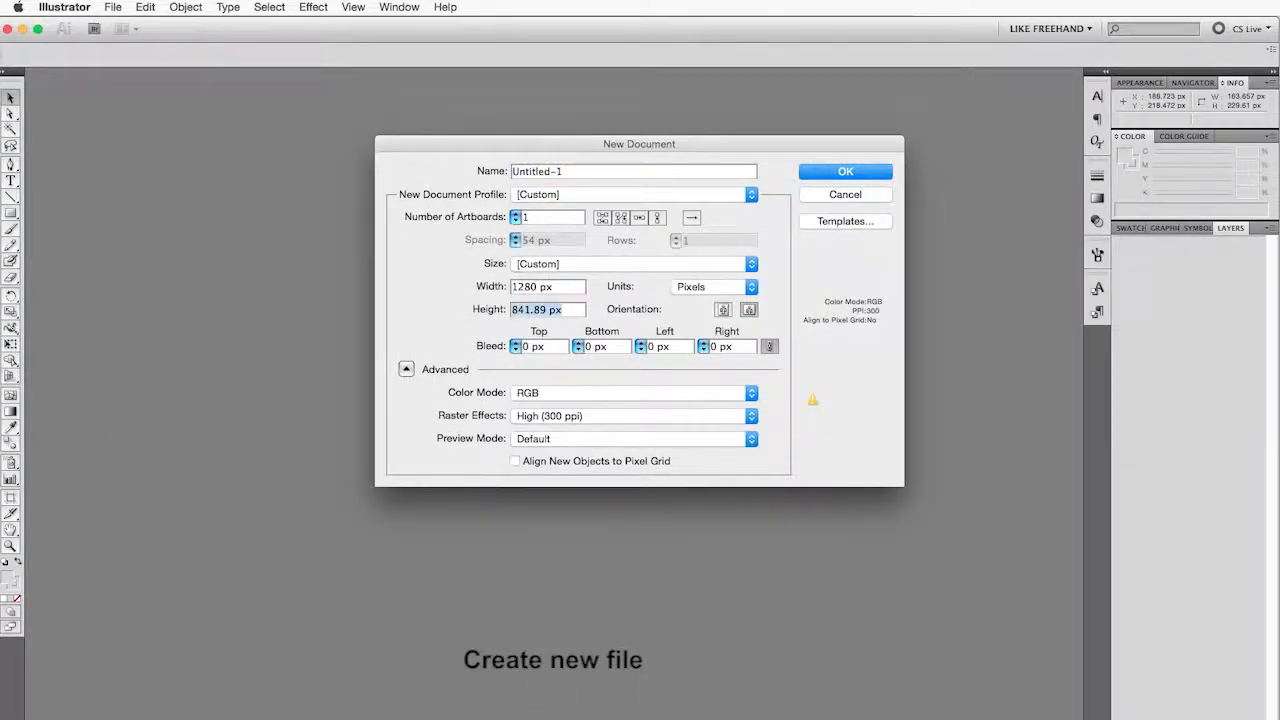
type("720")
key("Tab")
key("Return")
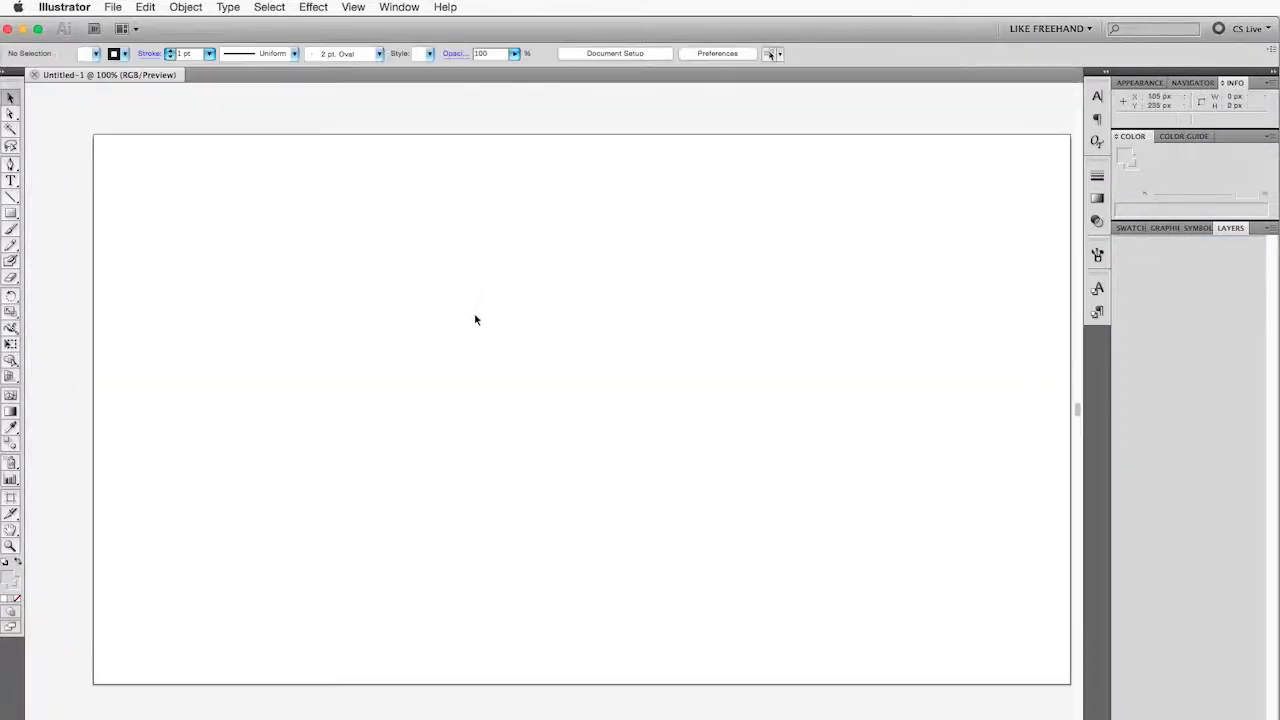
Draw a long rectangle across the artboard centre and stretch its left edge further left.
left_click(11, 214)
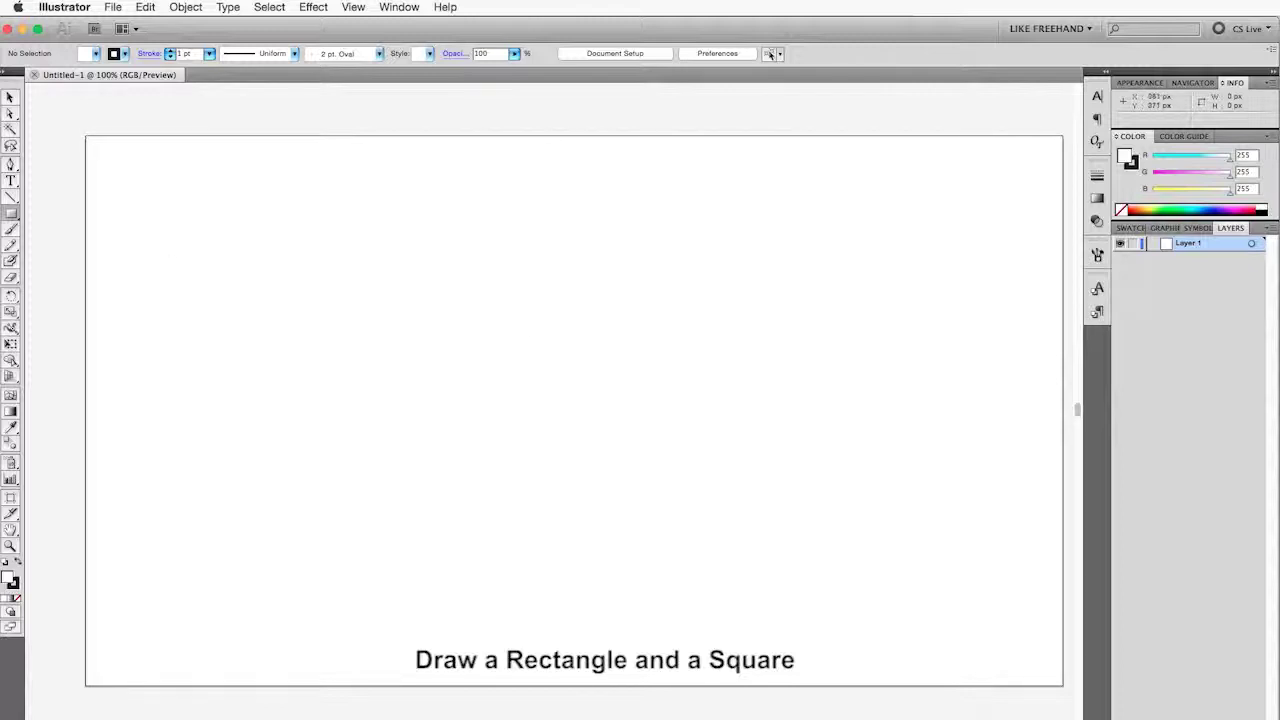
mouse_move(324, 341)
left_mouse_down()
mouse_move(711, 447)
mouse_move(757, 446)
left_mouse_up()
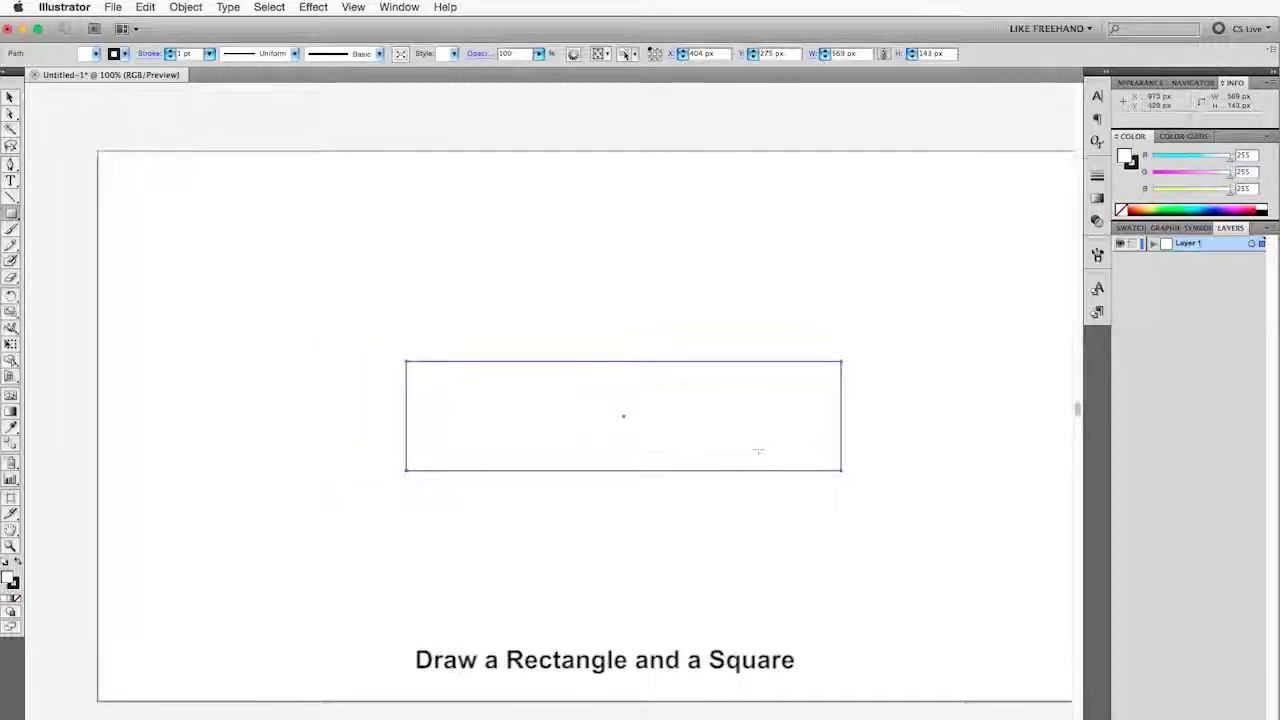
key("e")
left_click_drag(397, 416, 322, 422)
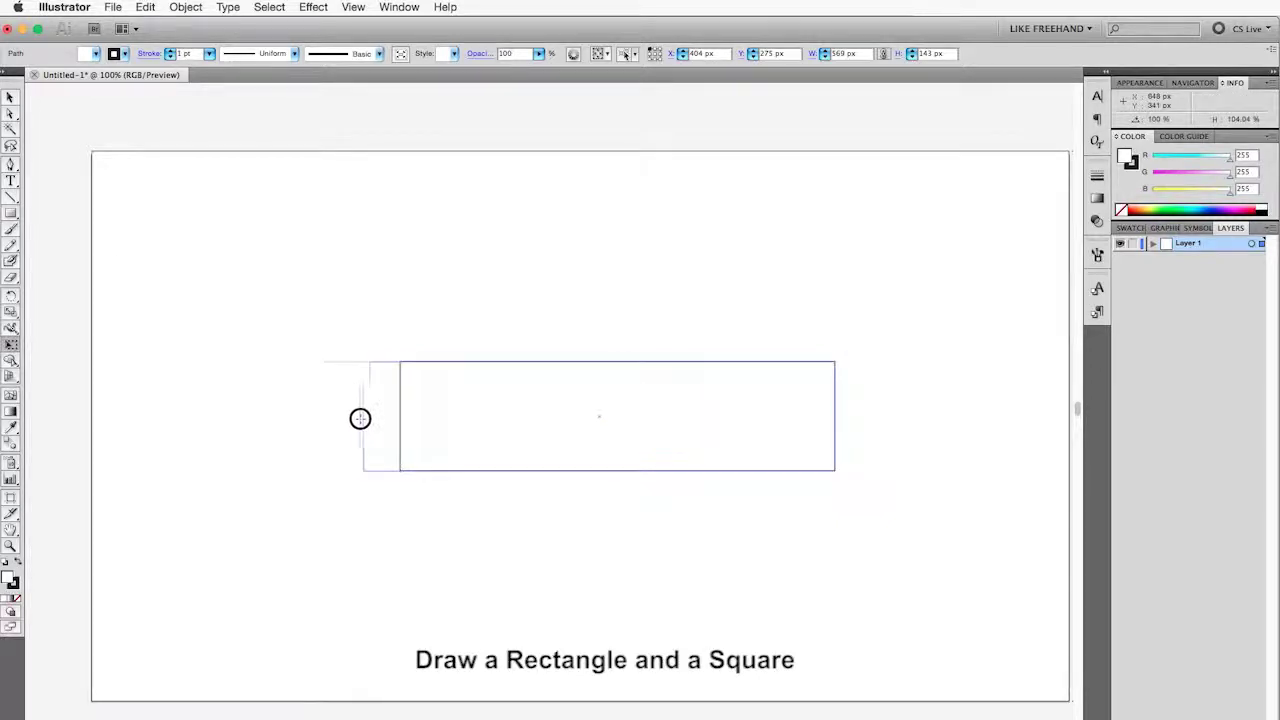
Draw a square right of the rectangle and rotate it 45° into a diamond.
key("m")
mouse_move(823, 360)
left_mouse_down()
mouse_move(917, 470)
mouse_move(933, 468)
left_mouse_up()
left_click_drag(944, 405, 984, 405)
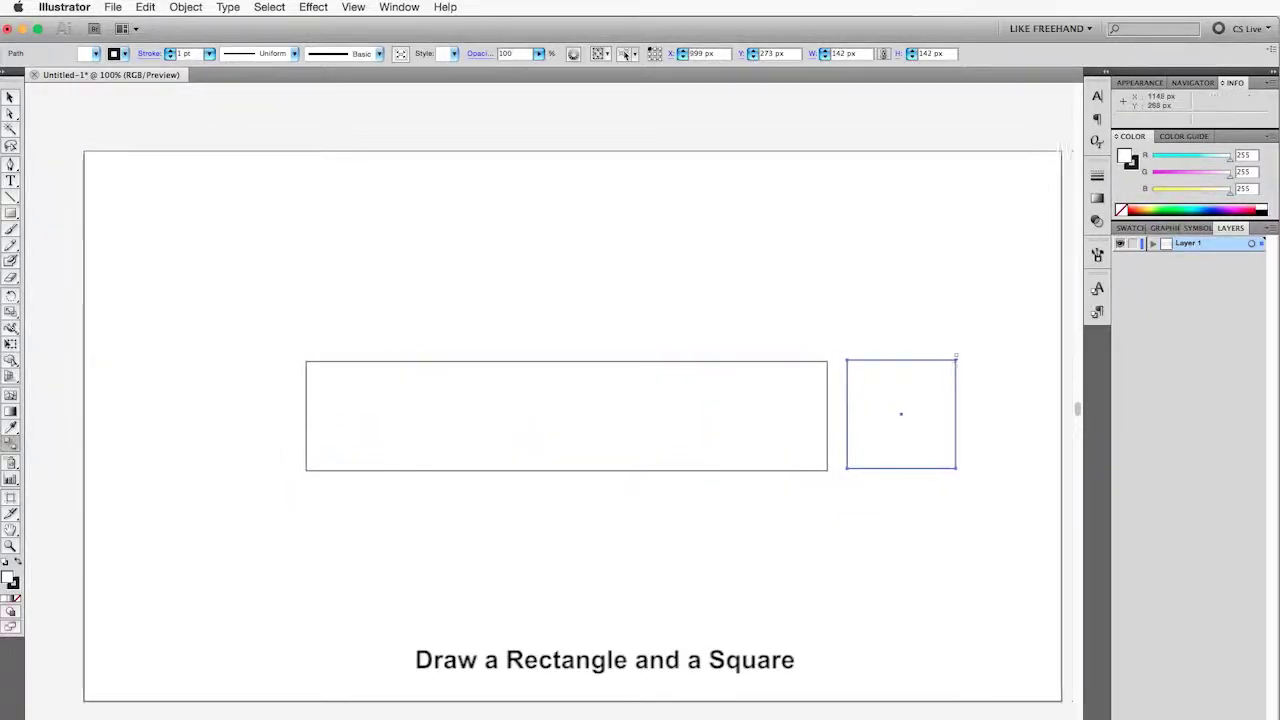
key("e")
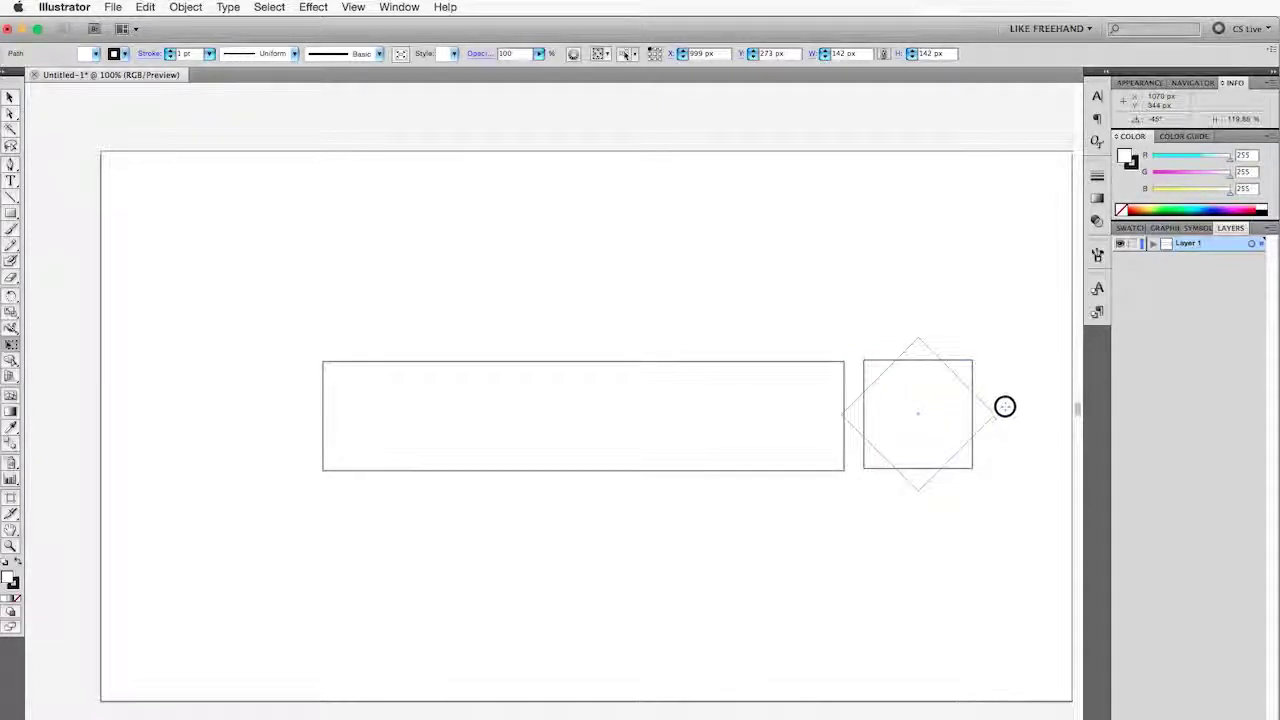
mouse_move(985, 354)
left_mouse_down()
mouse_move(1003, 408)
mouse_move(887, 427)
left_mouse_up()
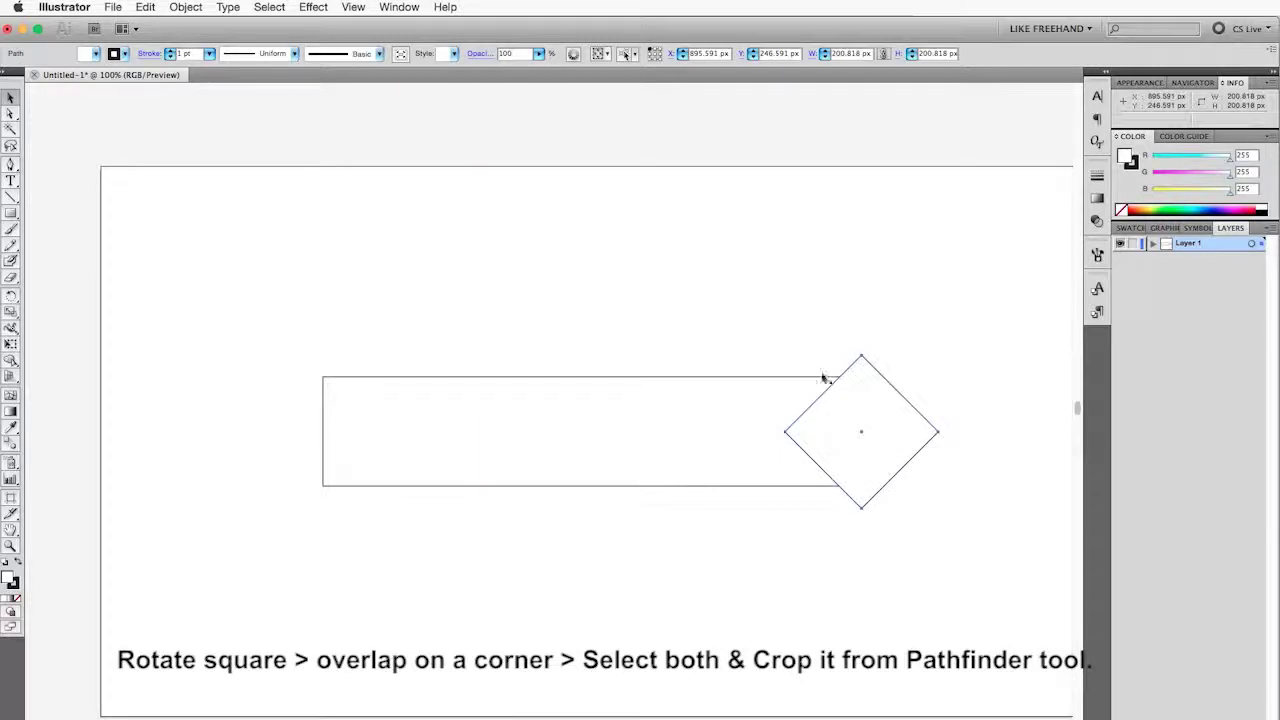
Align rectangle and diamond vertically, then subtract the diamond with Pathfinder Minus Front.
left_click_drag(816, 354, 858, 400)
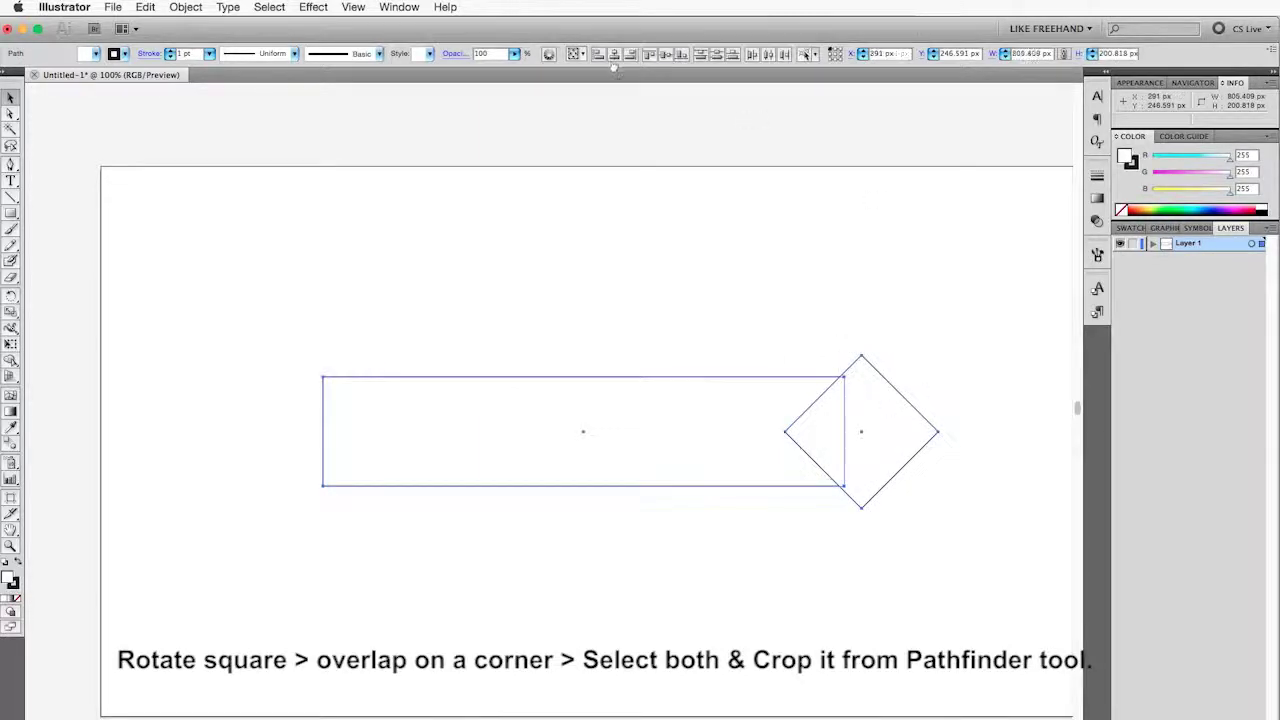
left_click(665, 54)
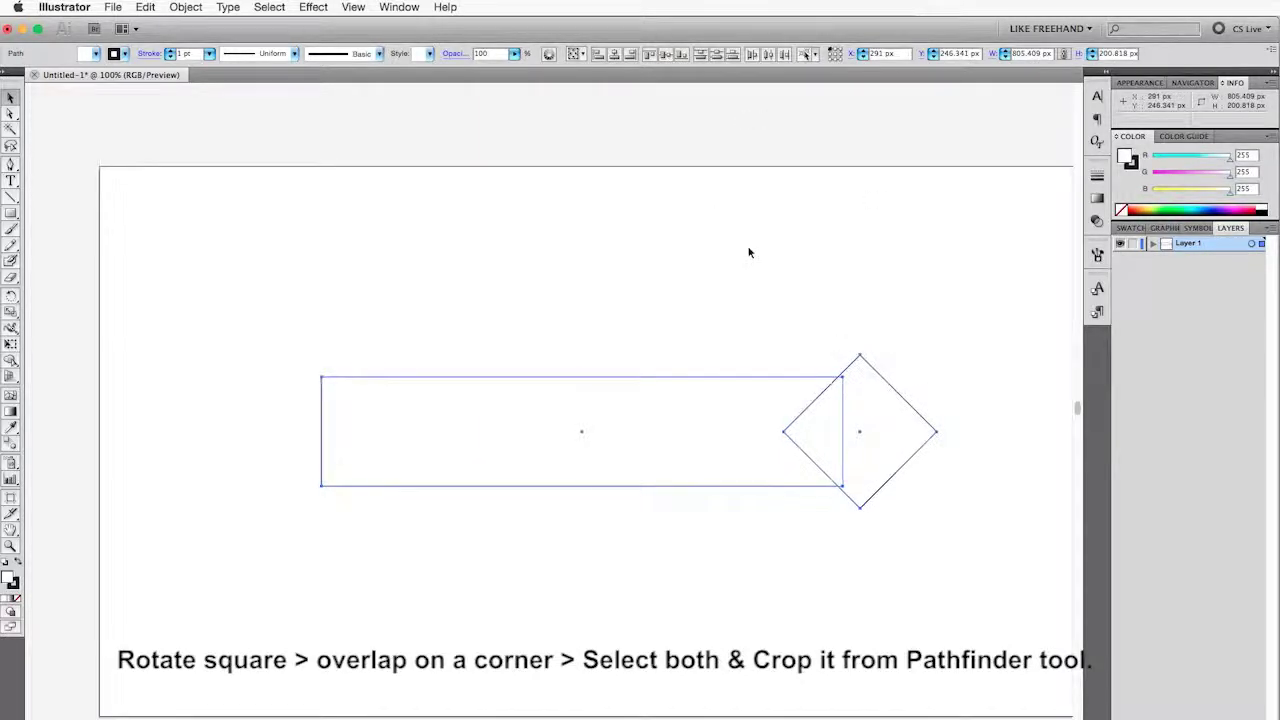
left_click(353, 7)
left_click(443, 420)
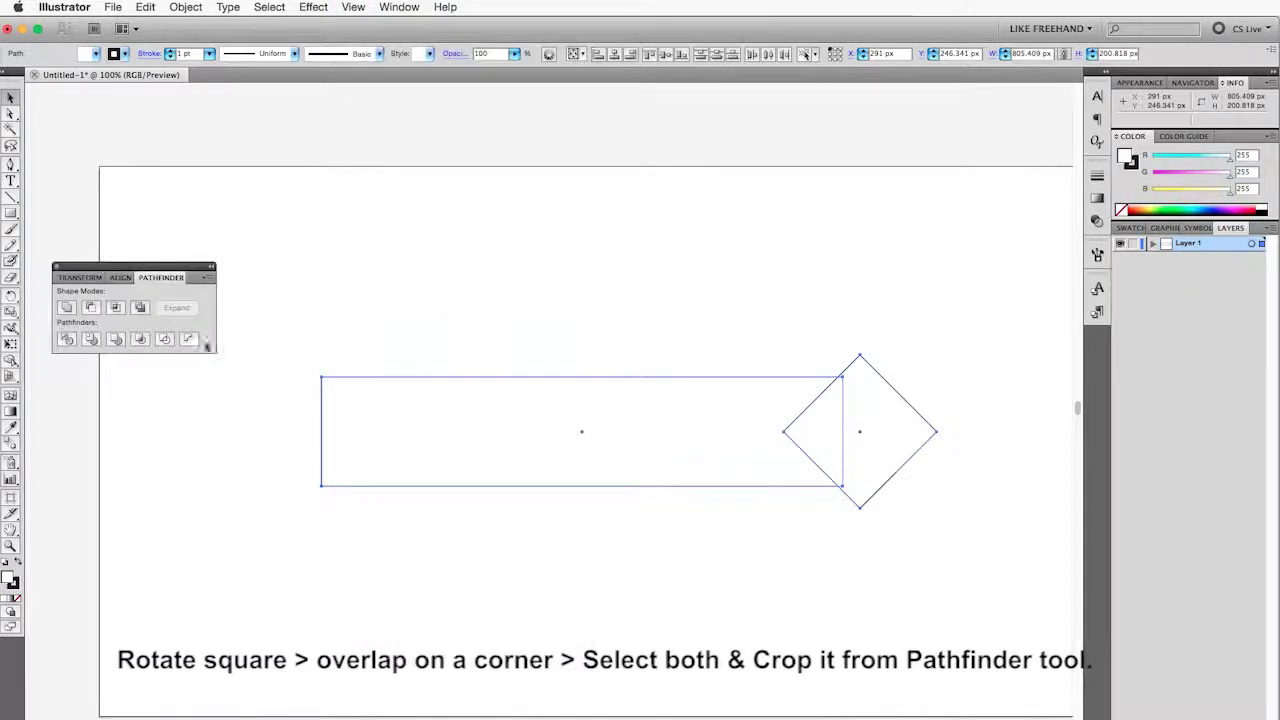
left_click(90, 309)
left_click(642, 342)
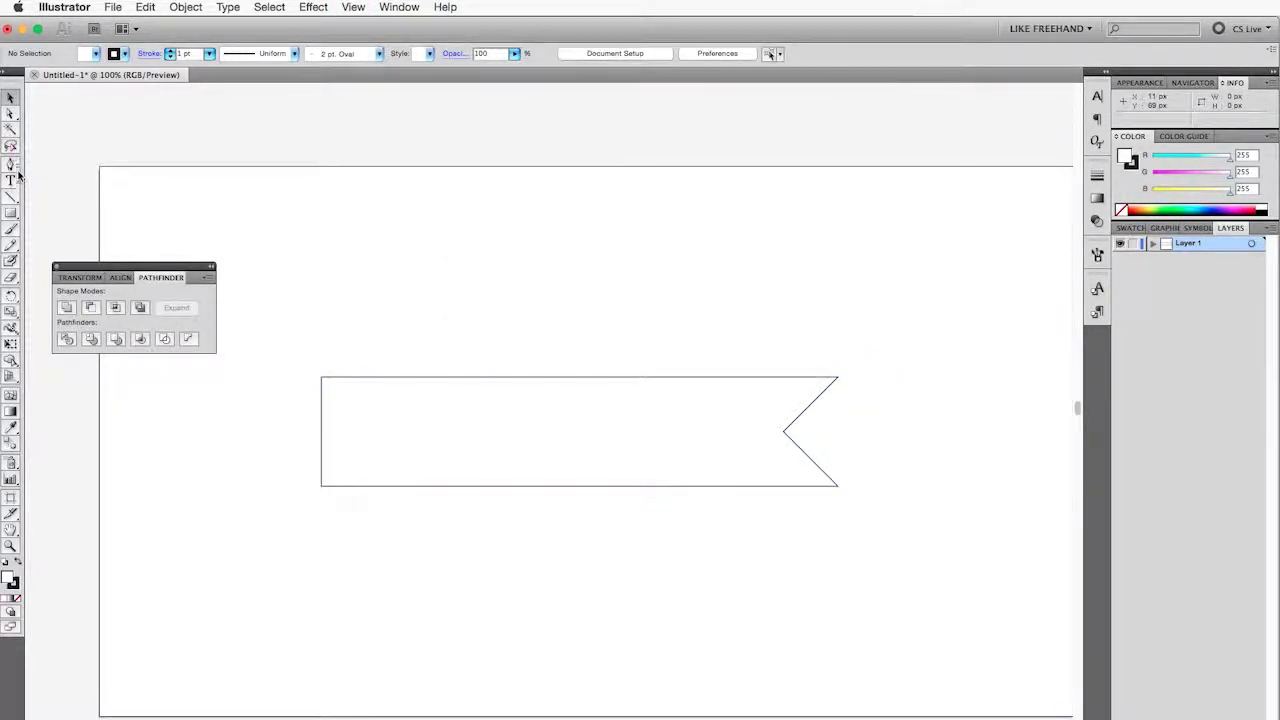
left_click_drag(11, 164, 45, 177)
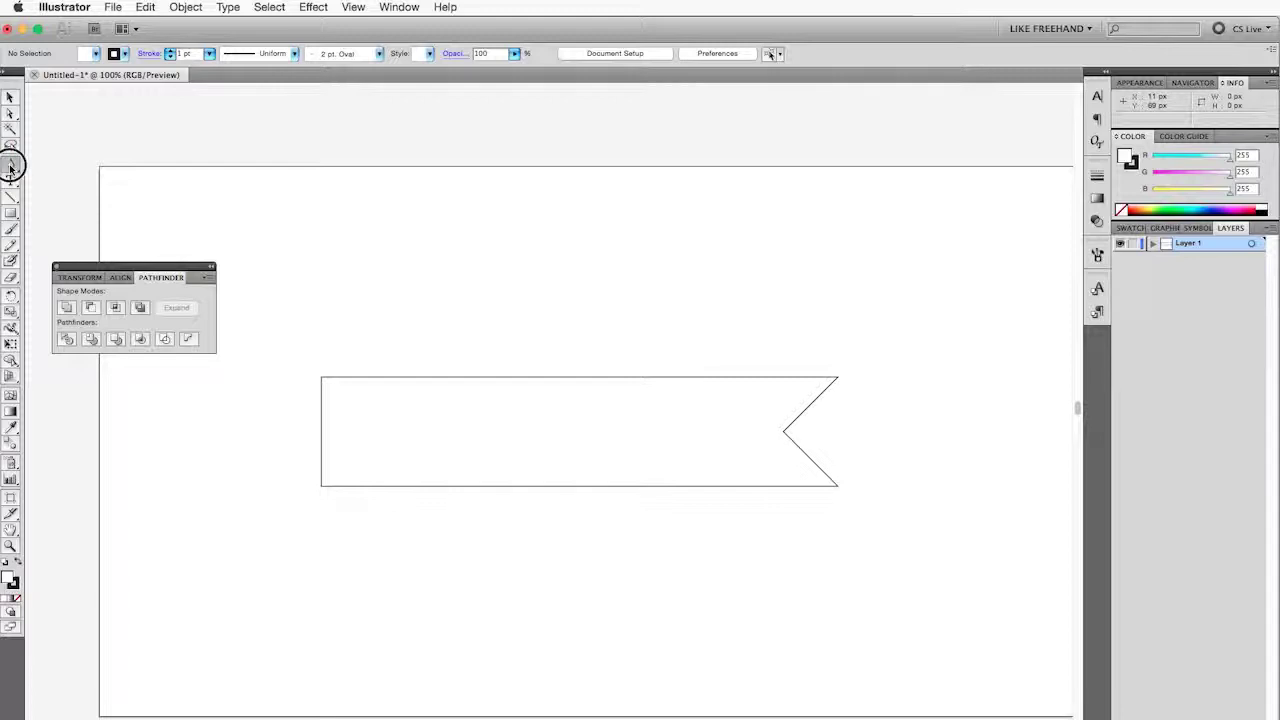
Add mid anchors on both edges, raise and smooth them, and lower the right-side anchors.
left_click(476, 487)
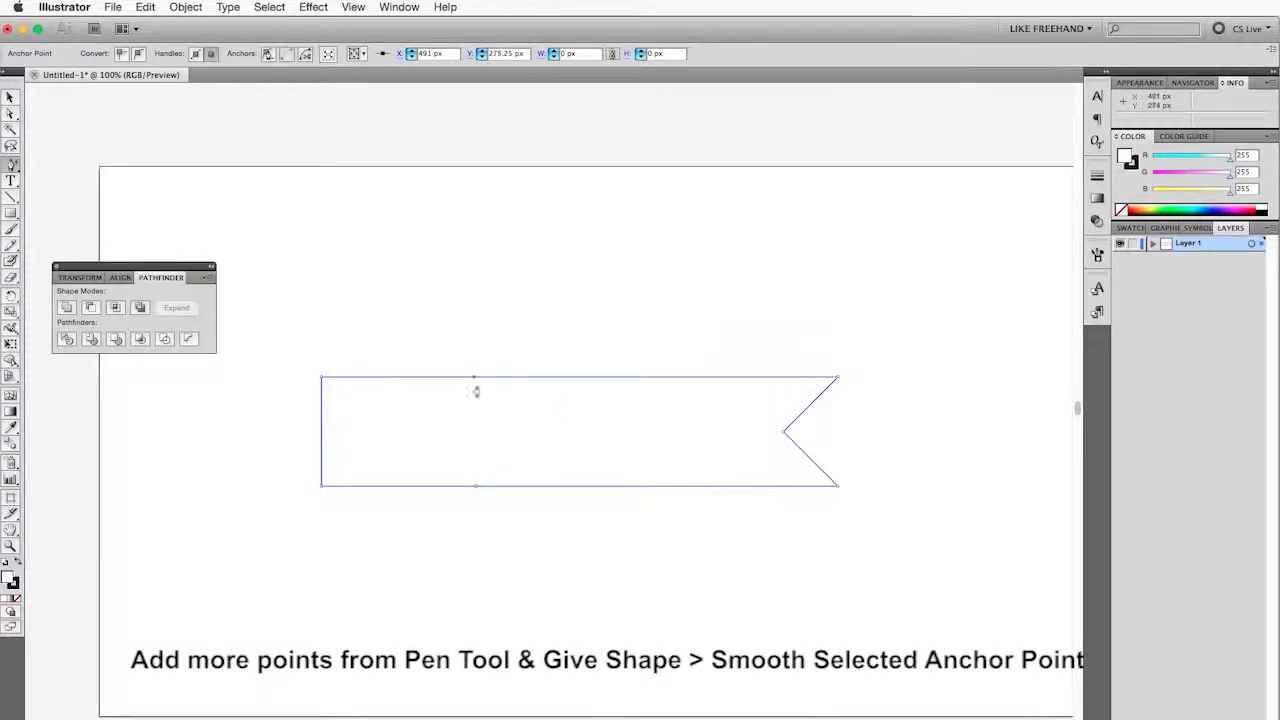
left_click(735, 378)
left_click(10, 116)
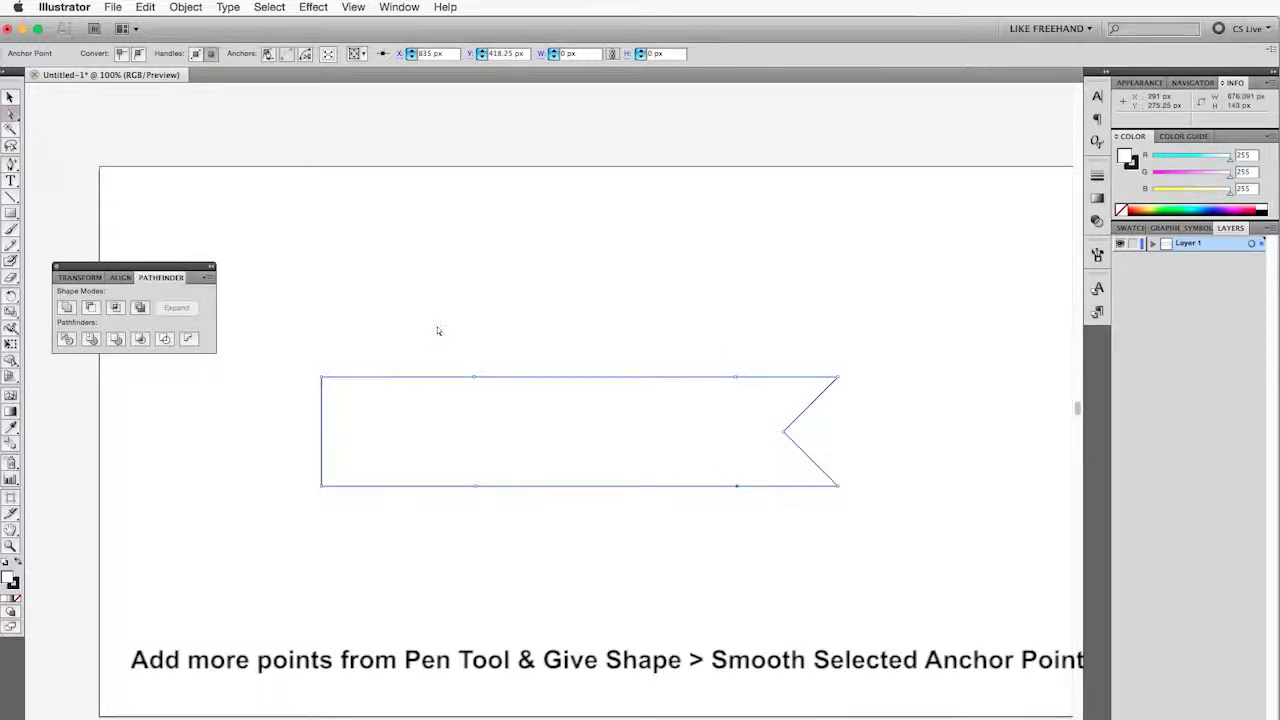
left_click_drag(436, 329, 497, 503)
key("shift+Up")
key("shift+Up")
key("shift+Up")
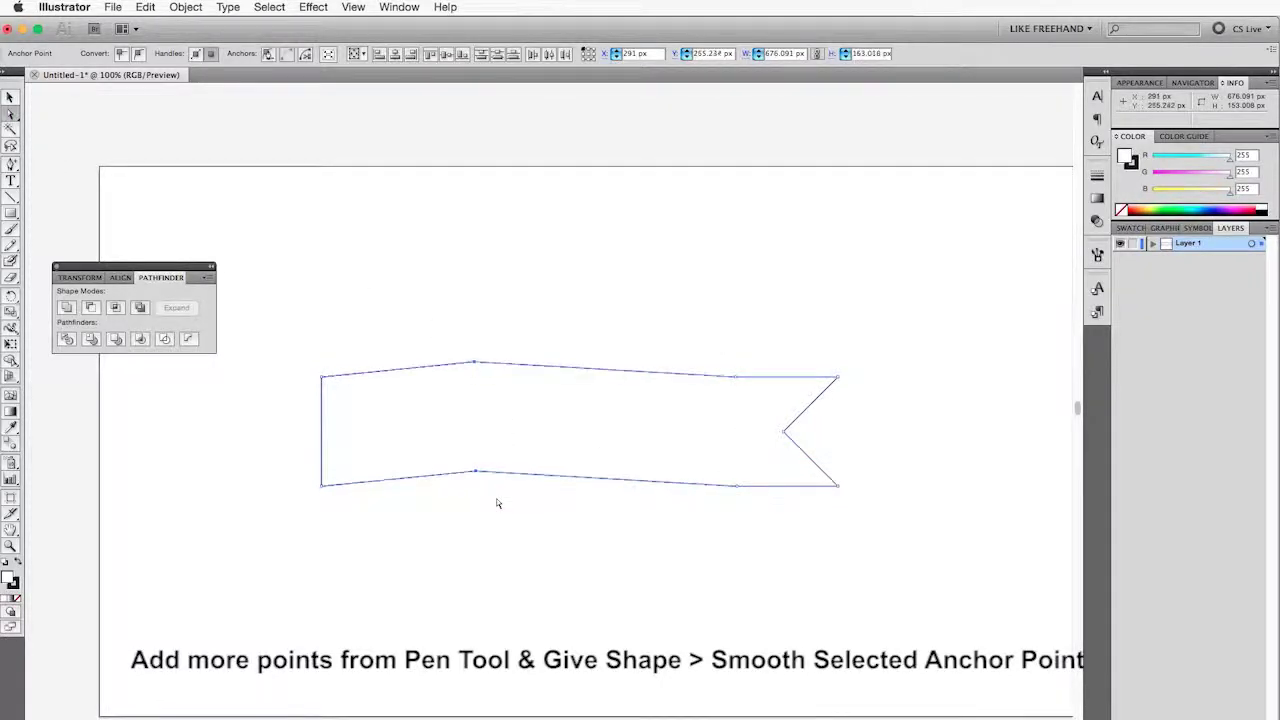
key("shift+Right")
key("shift+Right")
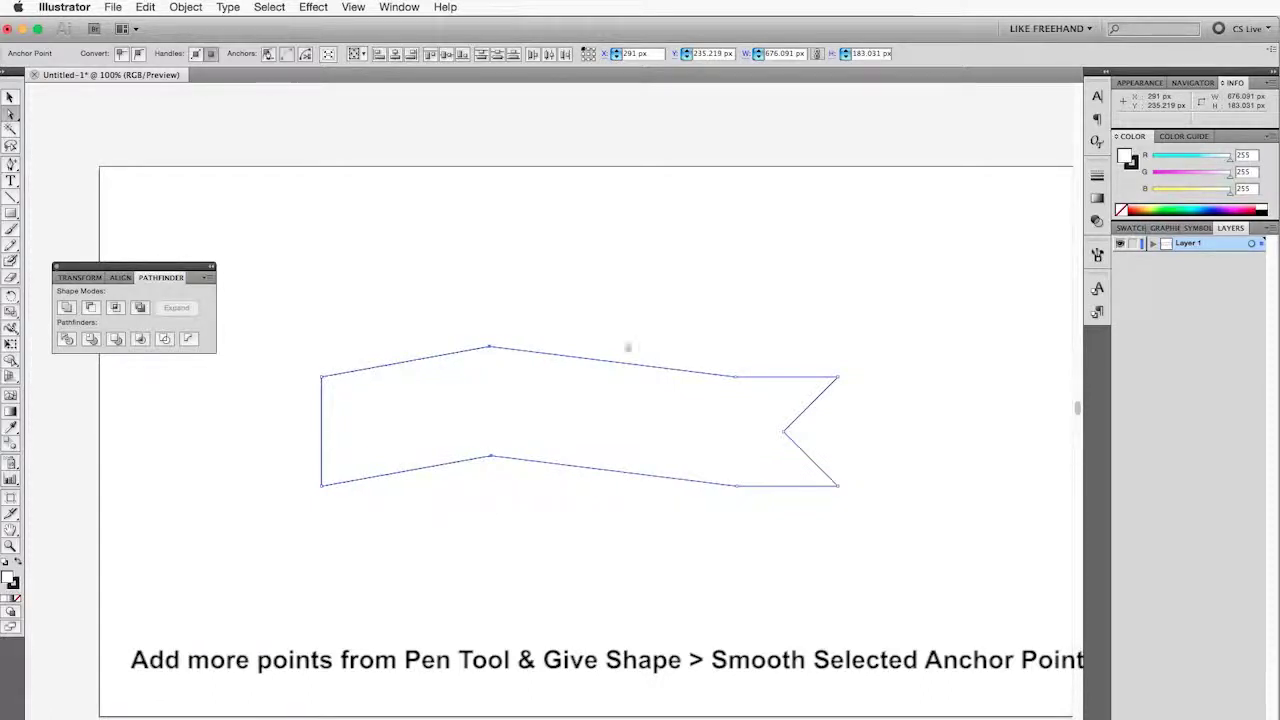
left_click(139, 53)
left_click_drag(720, 358, 754, 513)
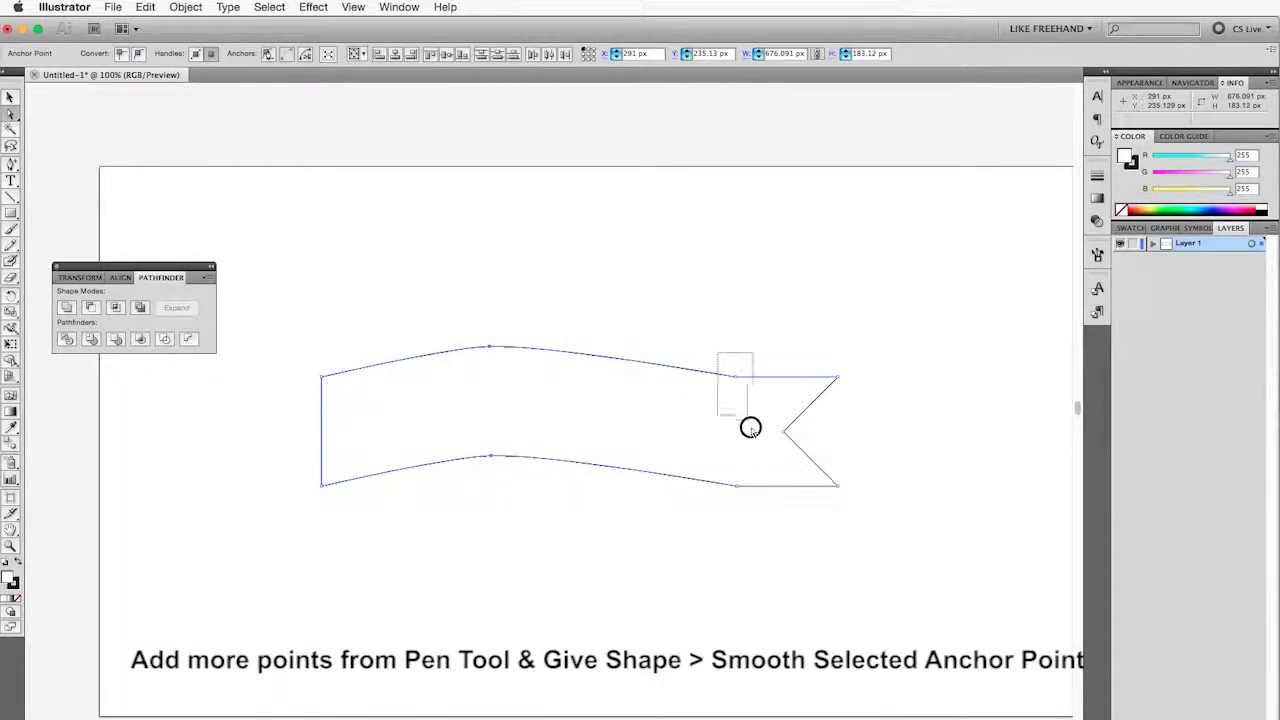
key("shift+Down")
key("shift+Down")
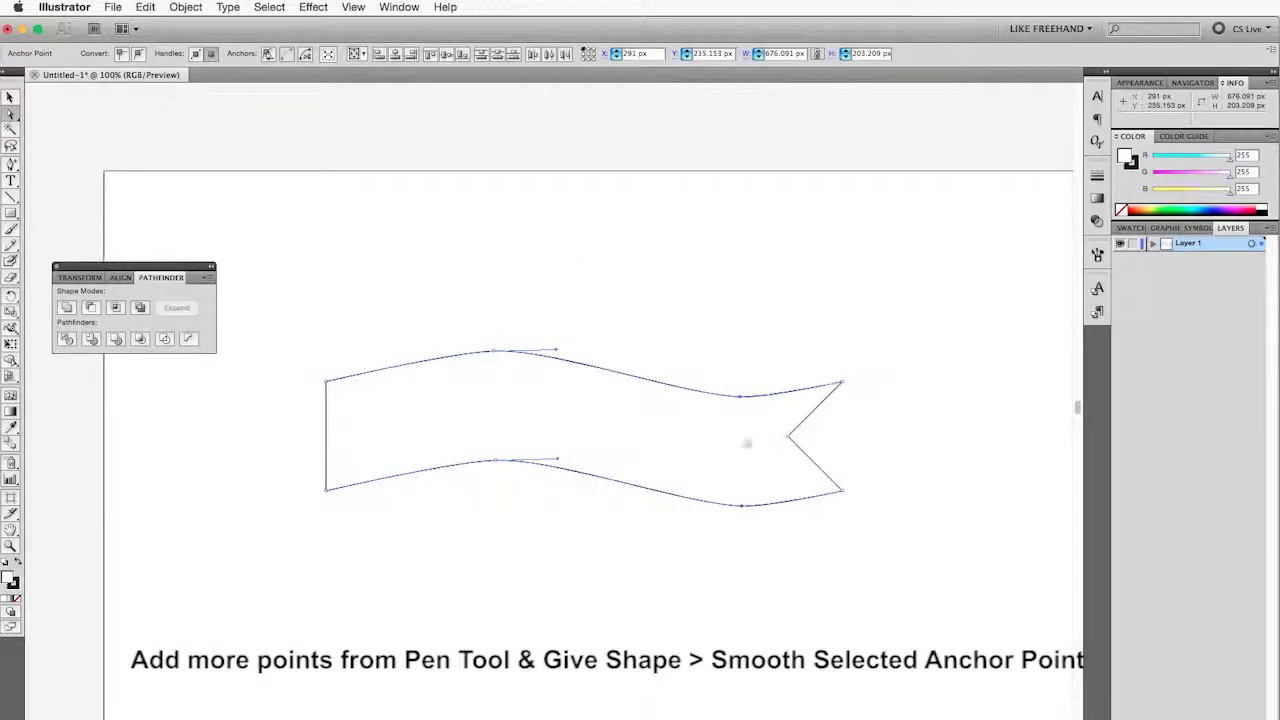
key("v")
left_click_drag(772, 432, 803, 454)
key("ctrl+z")
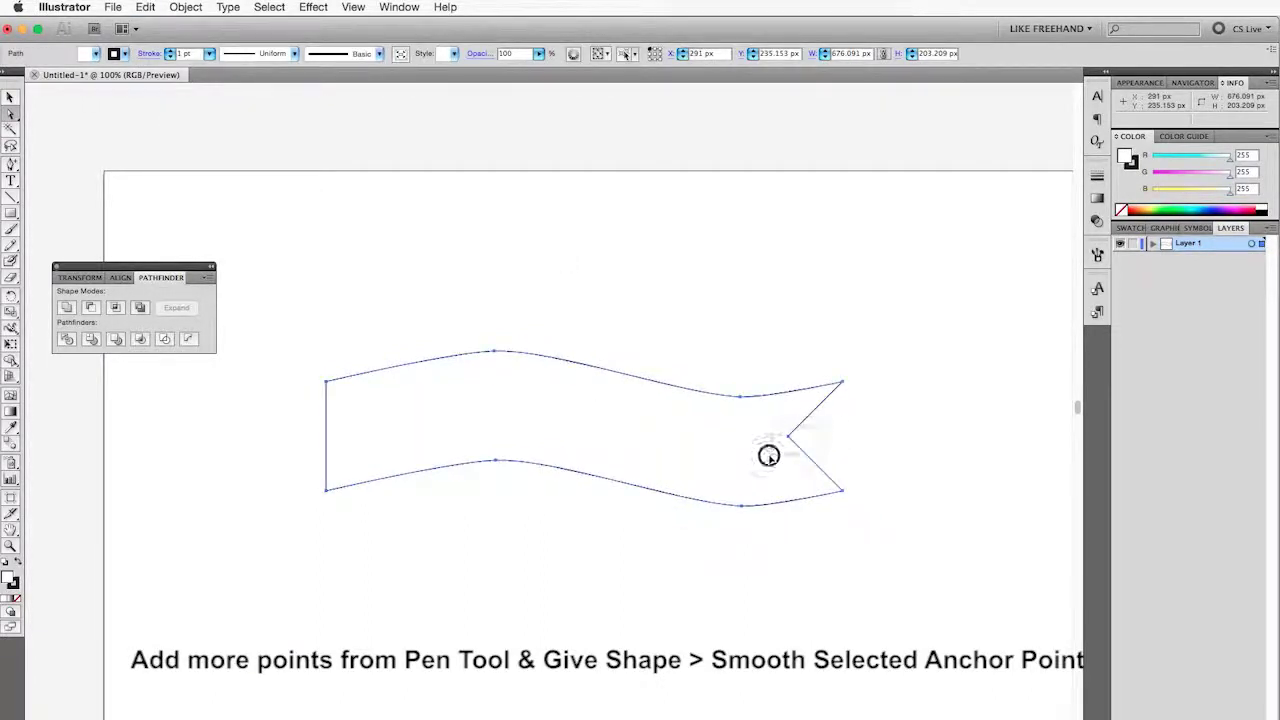
Lengthen the top and bottom anchors' direction handles to smooth the banner's wave curves.
left_click(492, 350)
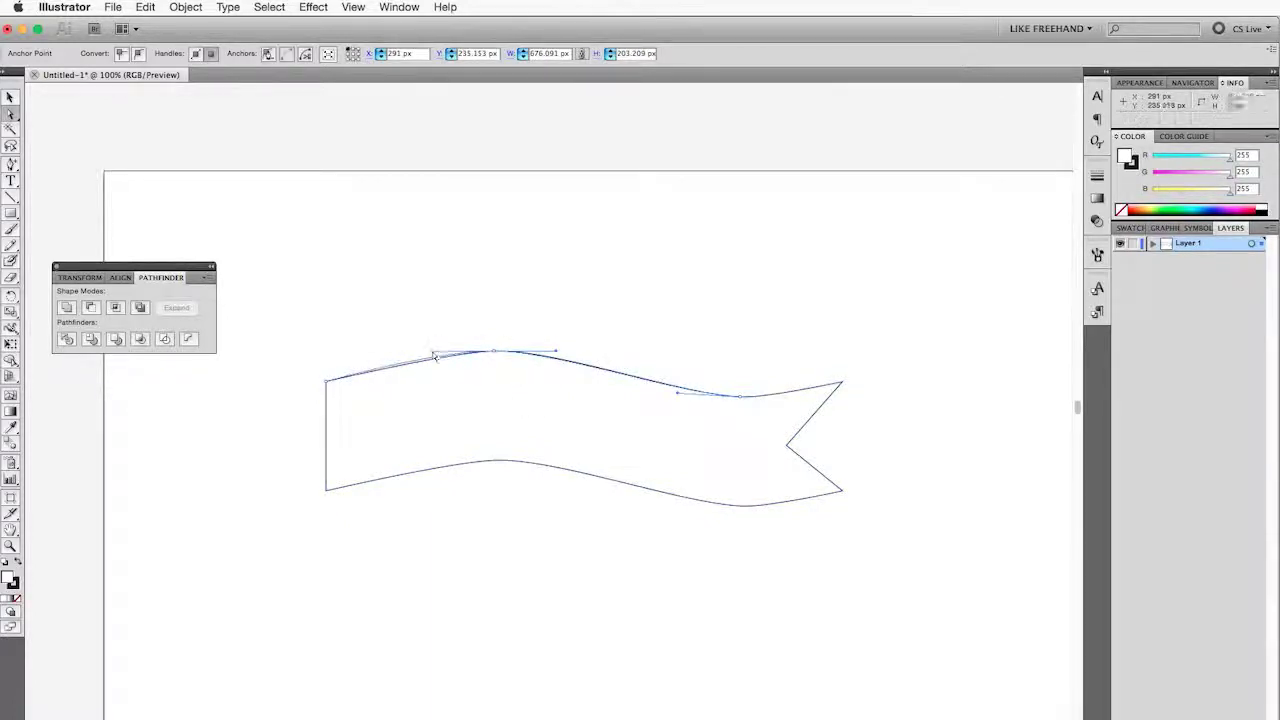
left_click(491, 350)
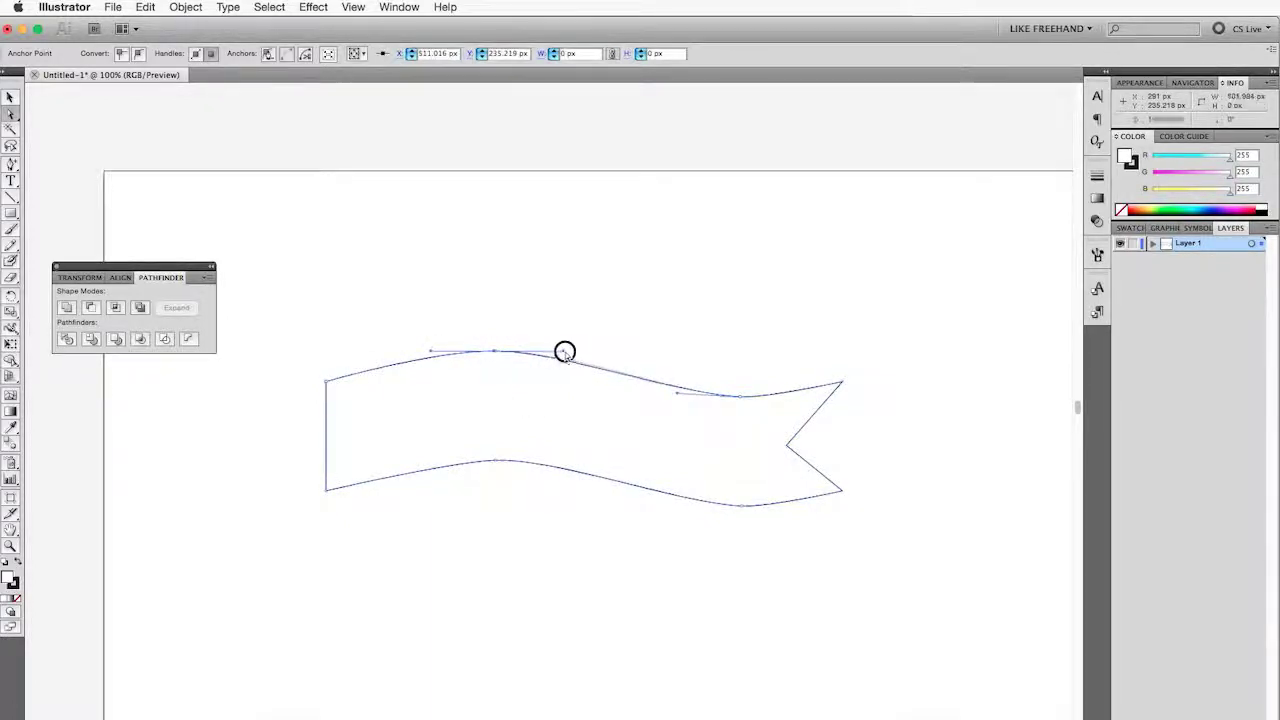
left_click_drag(565, 352, 587, 353)
left_click(495, 461)
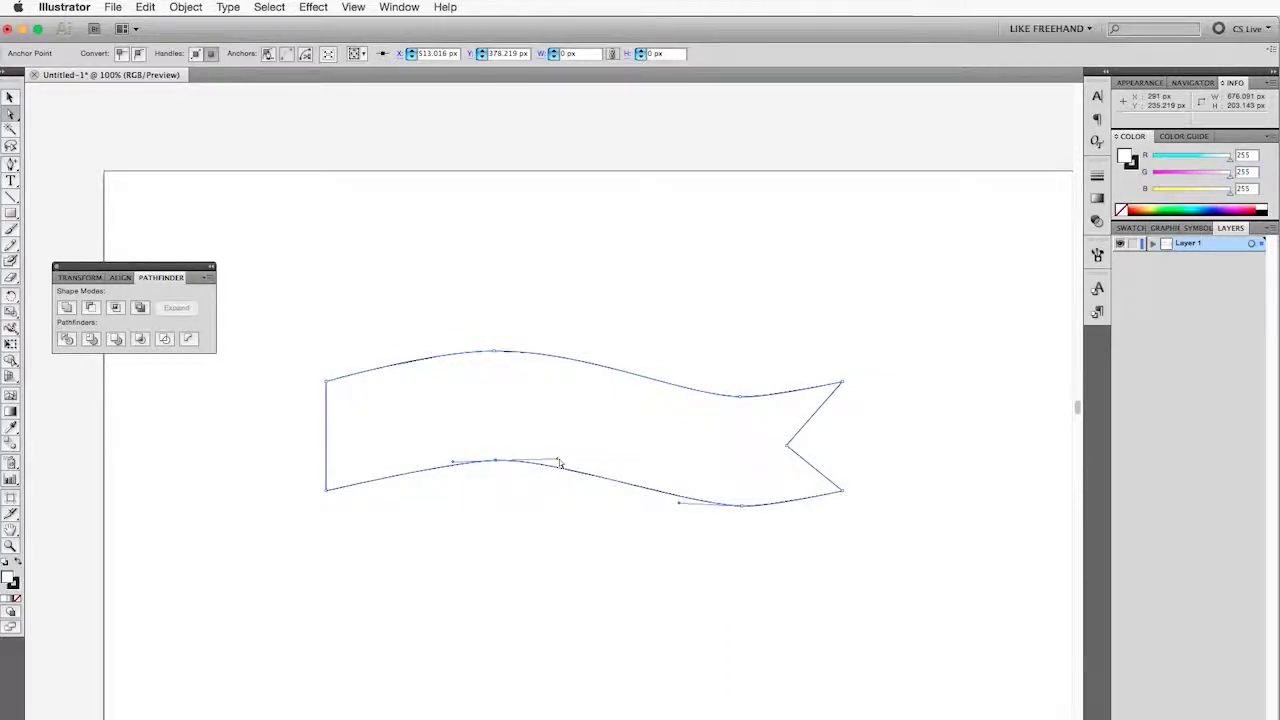
left_click_drag(559, 461, 621, 460)
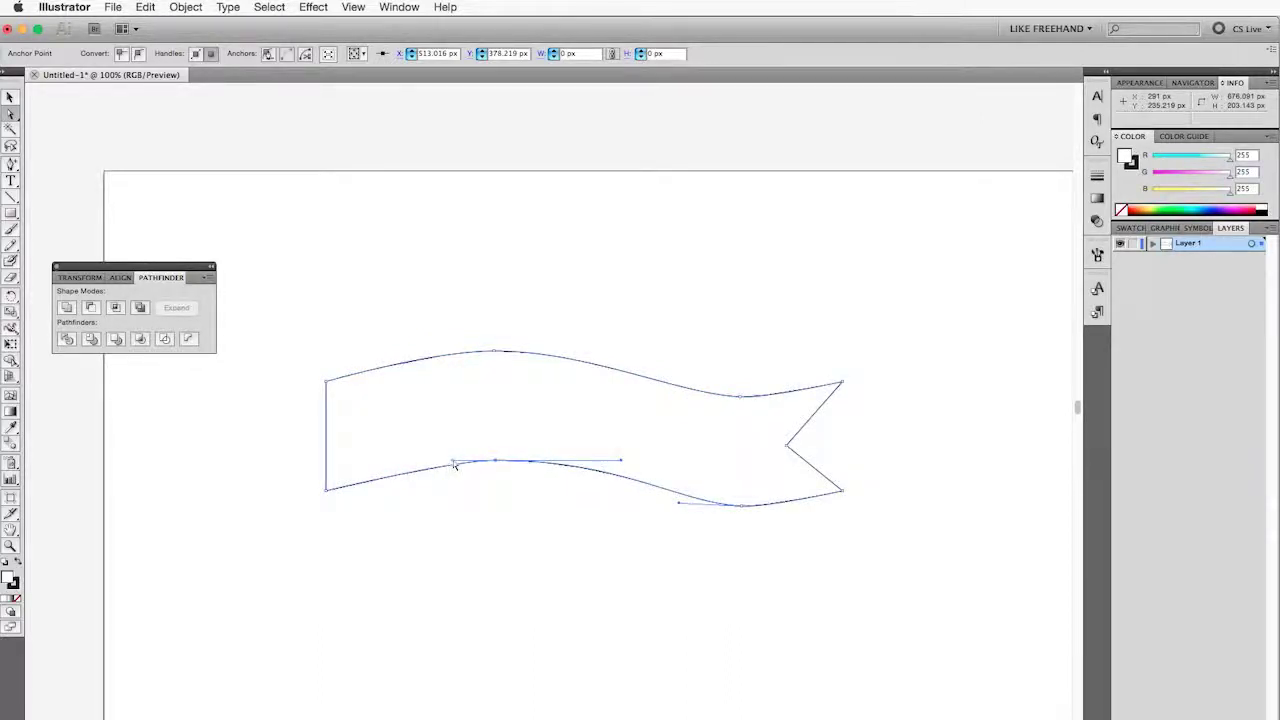
left_click_drag(454, 463, 405, 460)
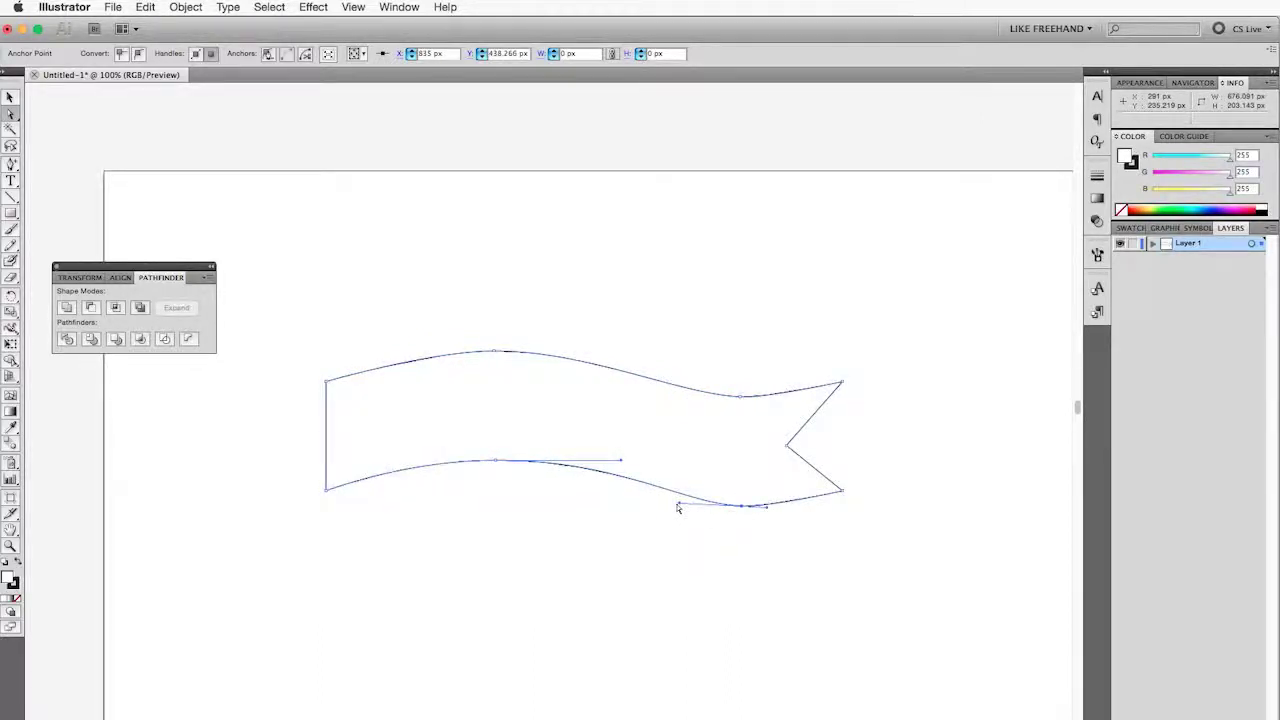
left_click_drag(675, 508, 634, 506)
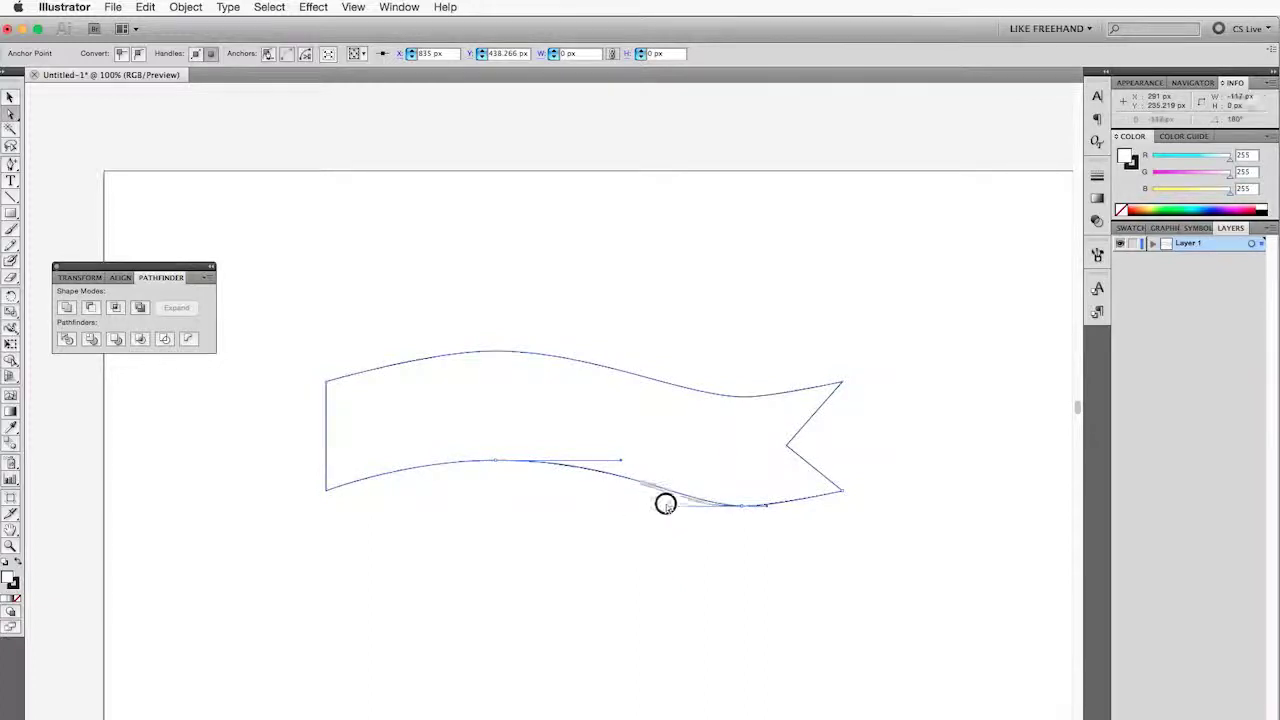
left_click(733, 405)
left_click_drag(677, 395, 632, 408)
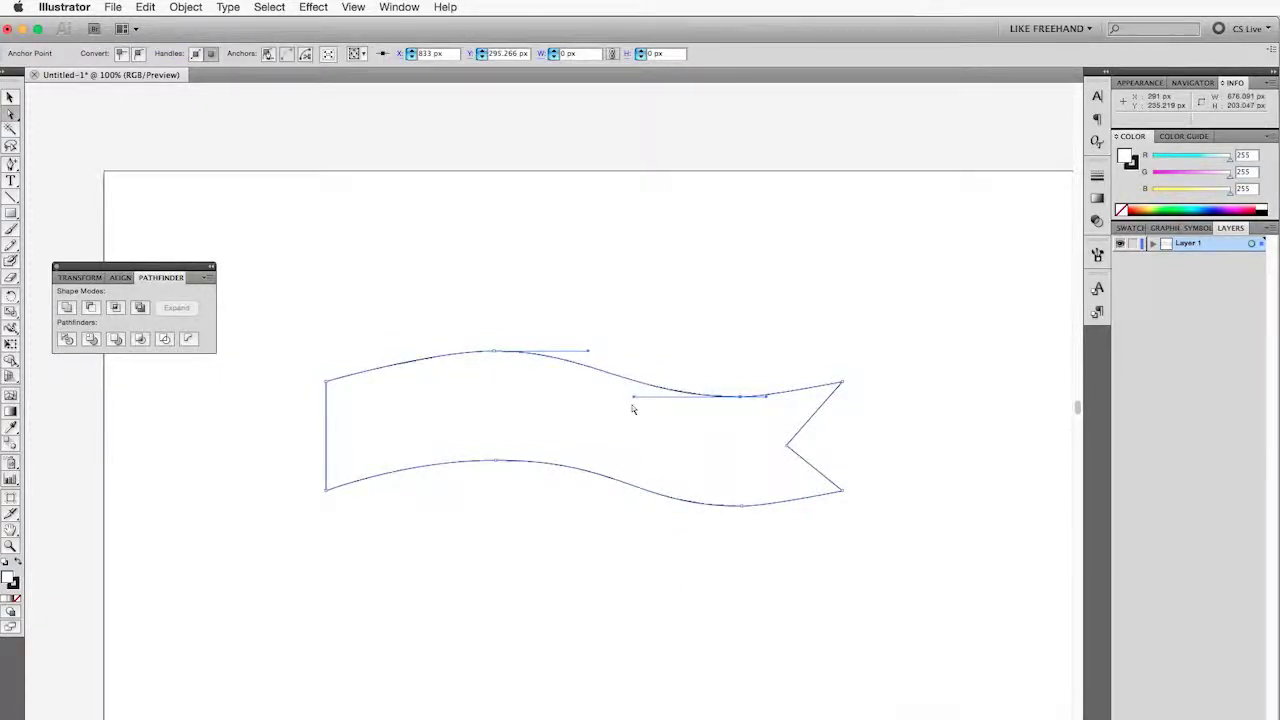
left_click_drag(588, 351, 611, 351)
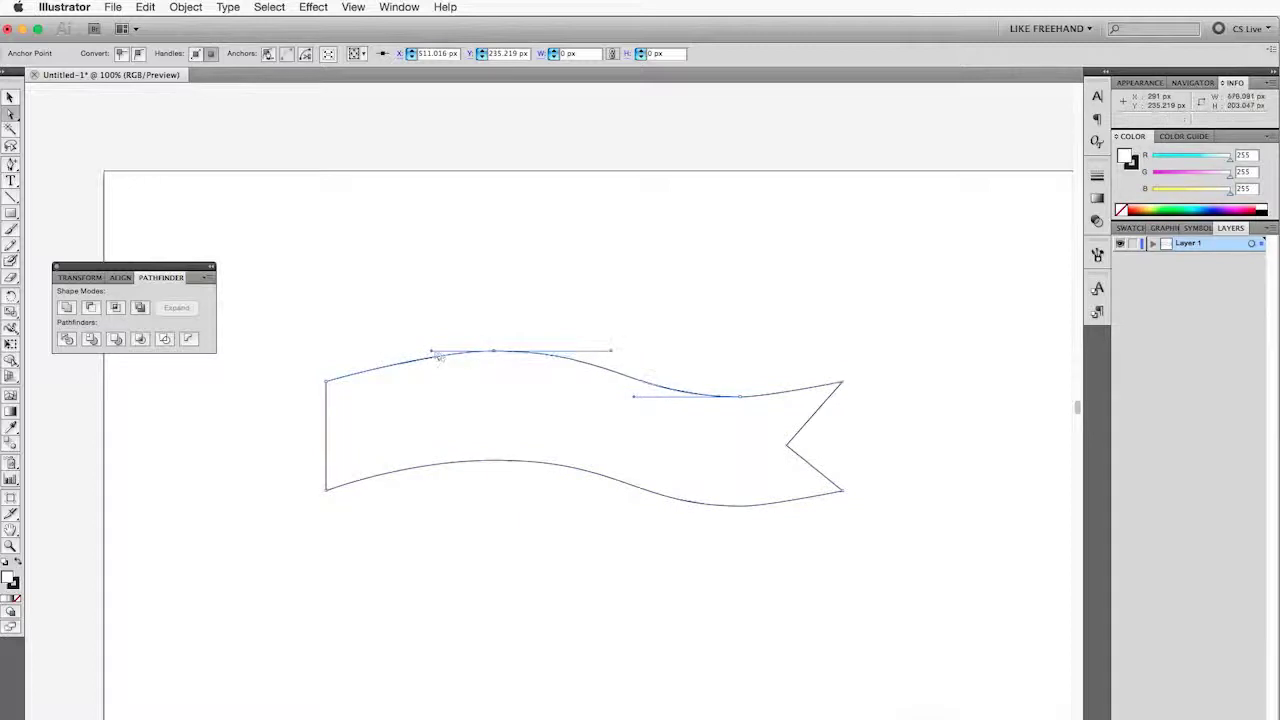
left_click_drag(493, 352, 427, 351)
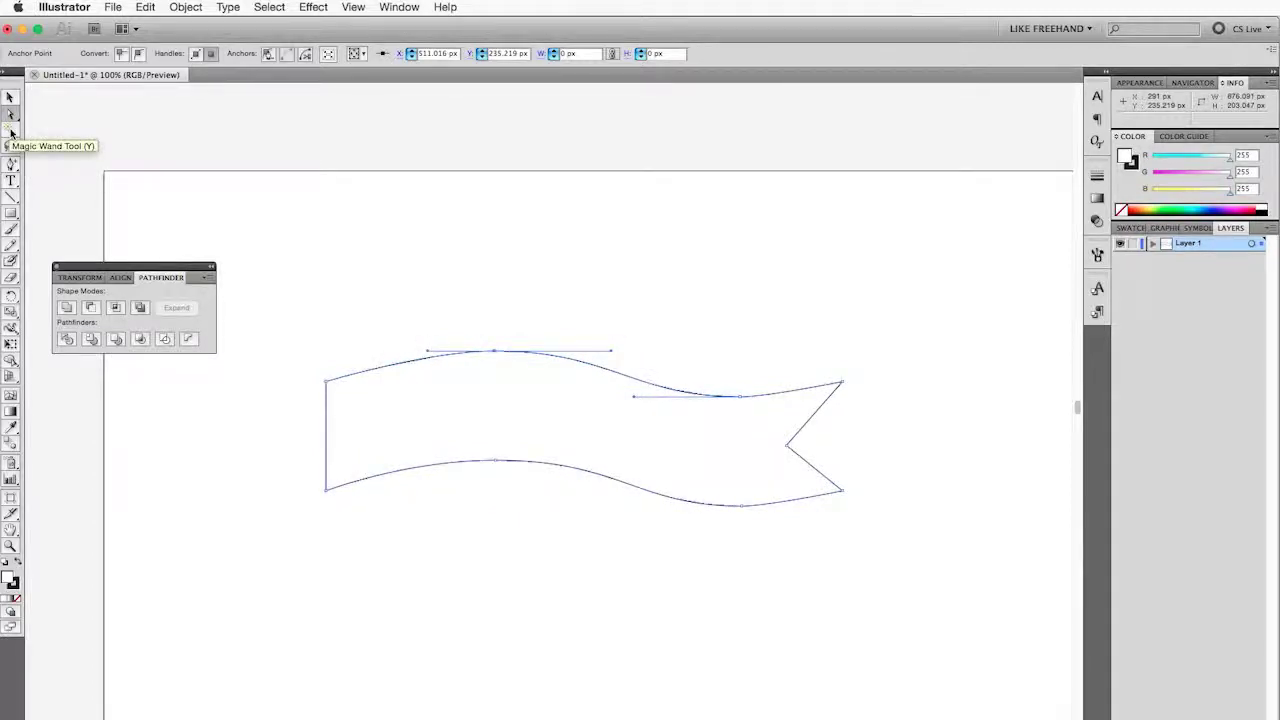
Give the banner a linear red gradient, with the right stop moved to about 88%.
left_click(331, 318)
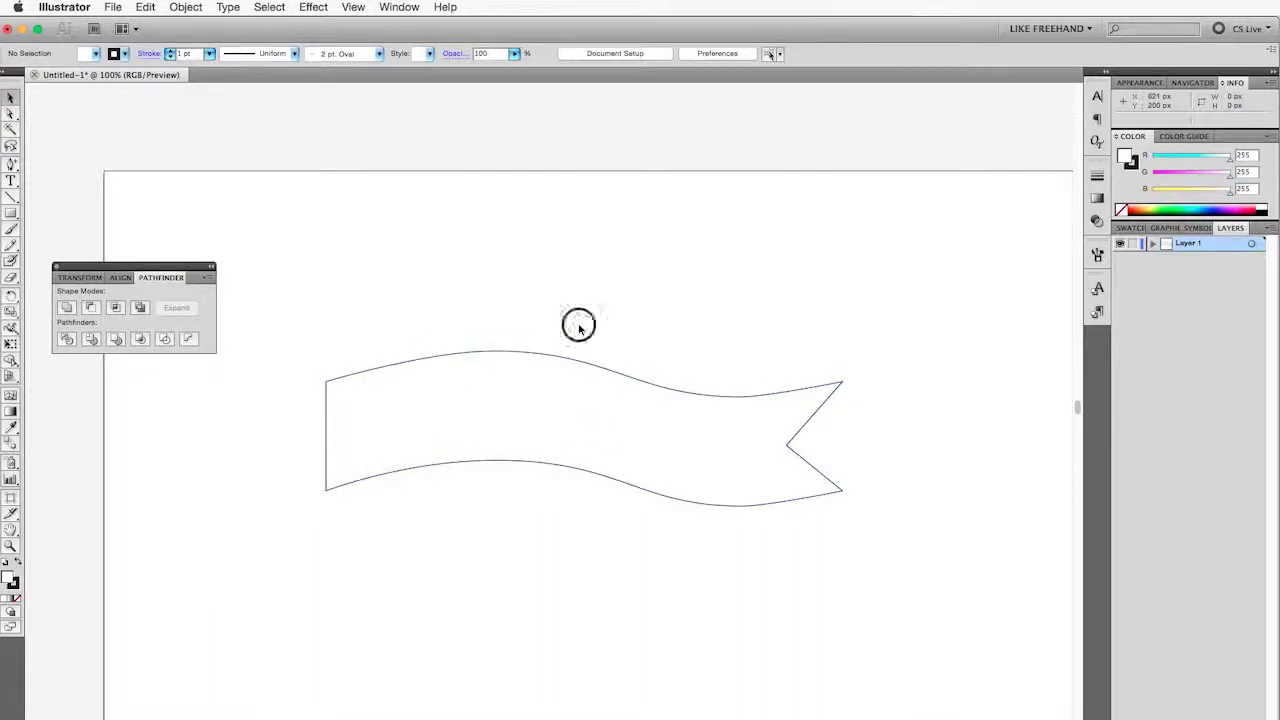
left_click_drag(577, 323, 669, 394)
left_click(1097, 198)
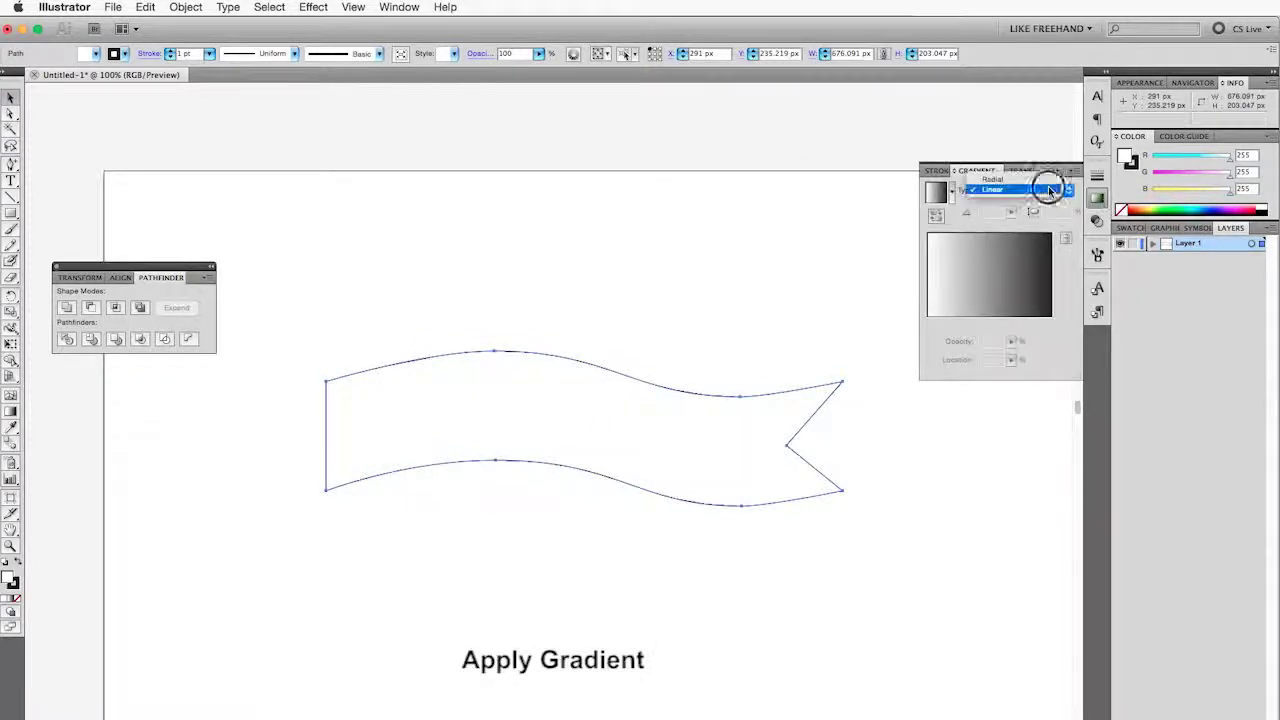
left_click(1040, 192)
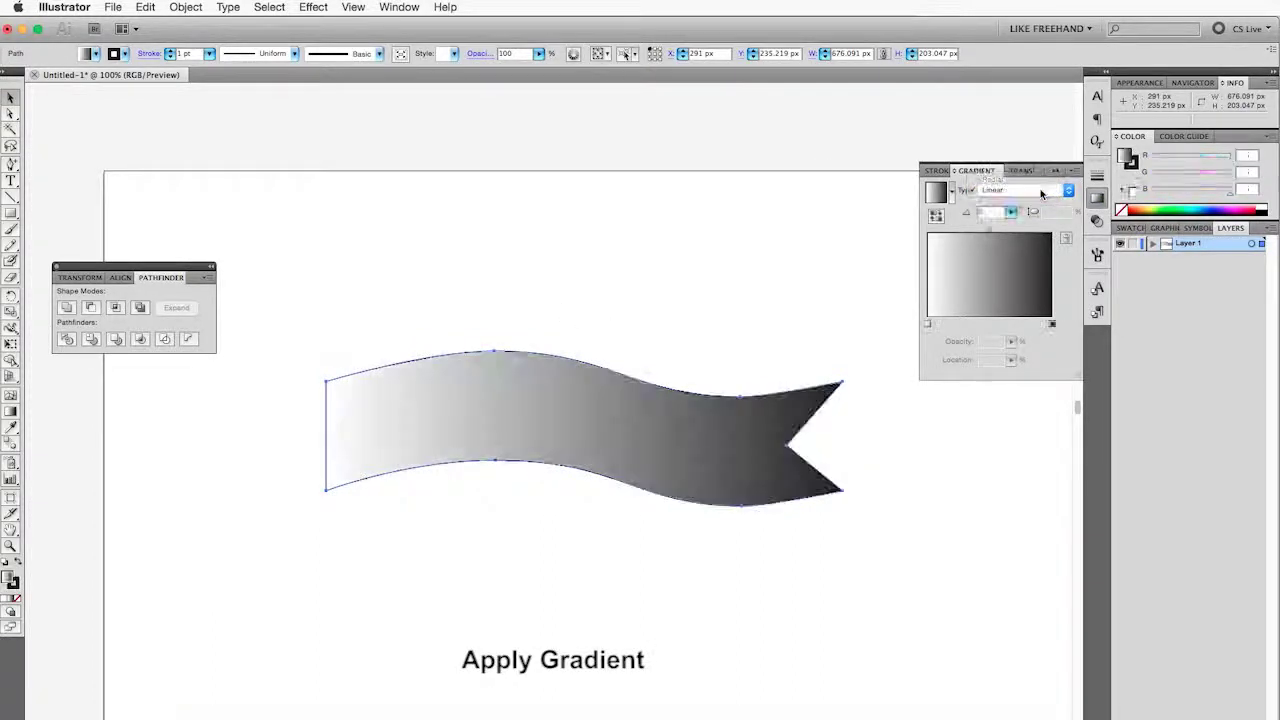
double_click(927, 324)
left_click(985, 358)
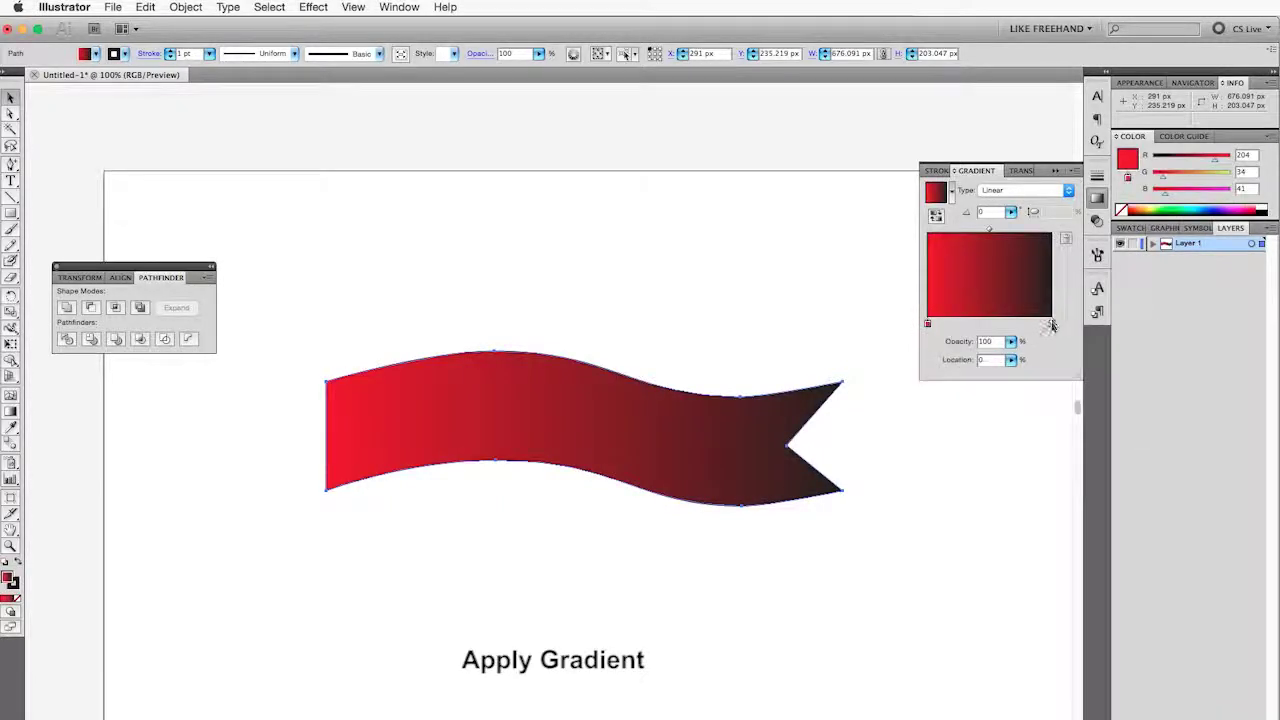
double_click(1052, 324)
left_click(1113, 357)
left_click(1056, 328)
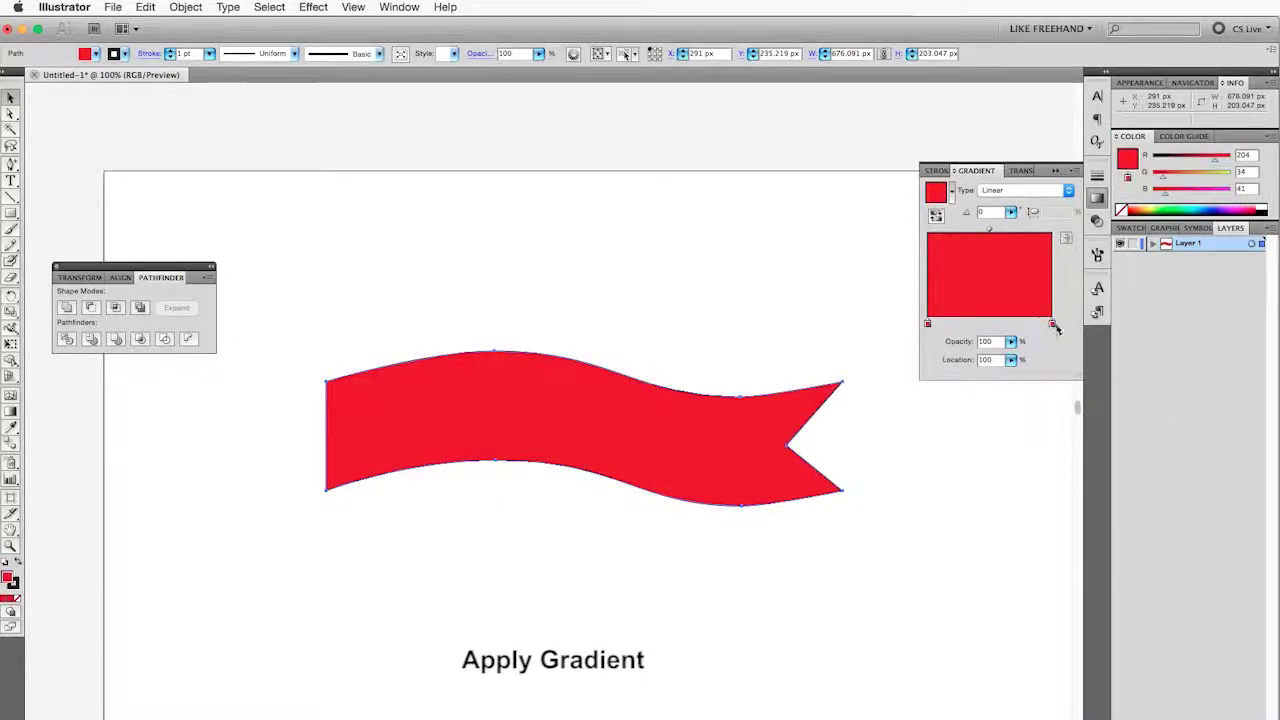
left_click_drag(1056, 329, 1041, 327)
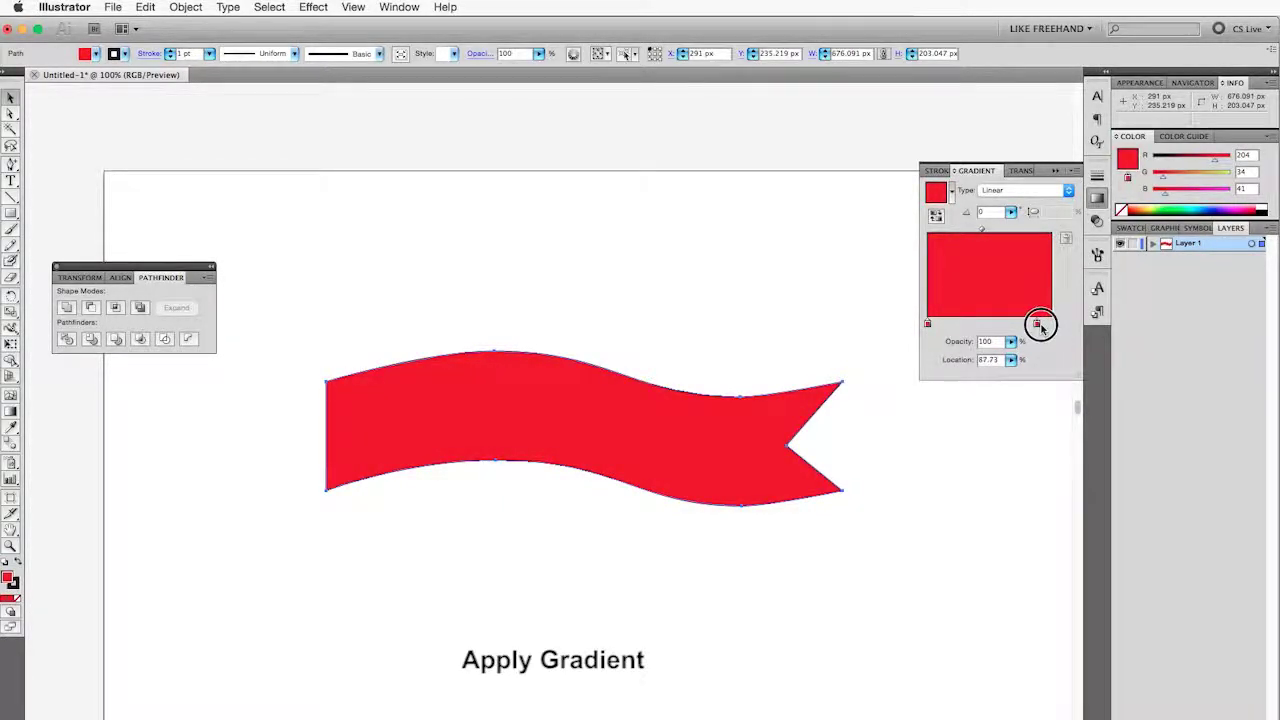
Add a middle stop at 27.61% and make the left stop darker red at about 5%.
left_click_drag(961, 326, 984, 326)
double_click(929, 324)
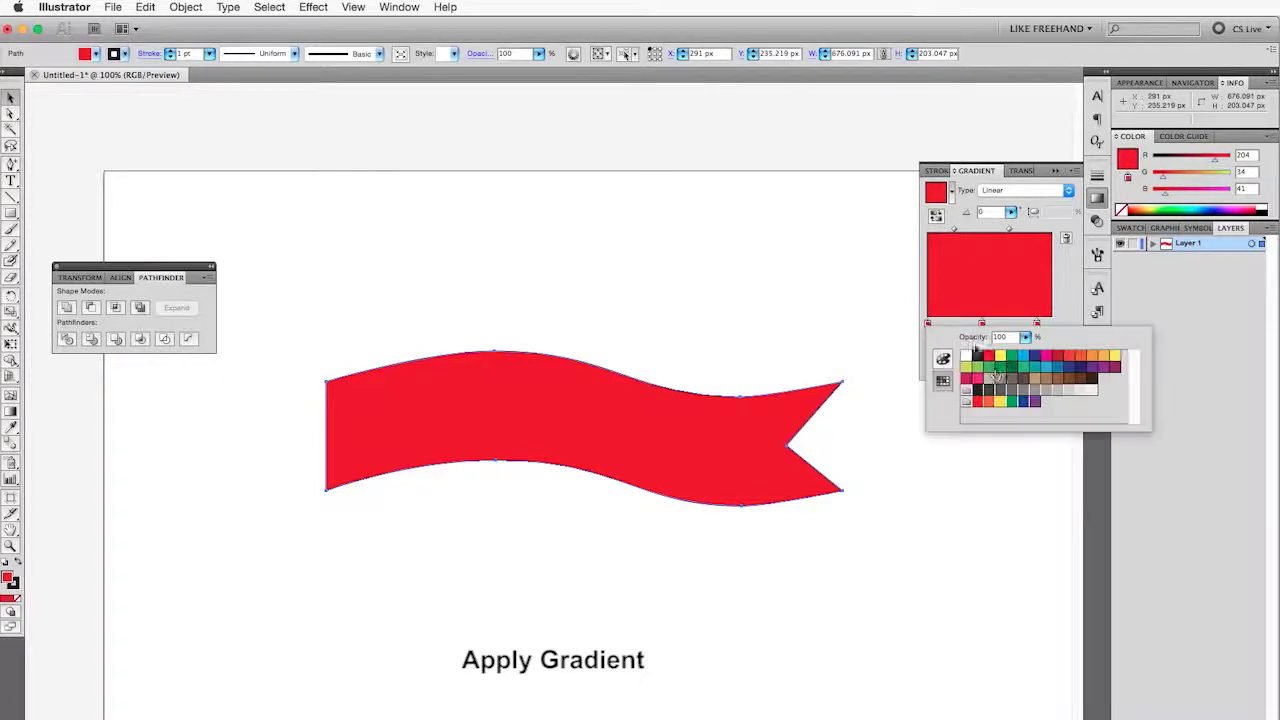
left_click(1060, 367)
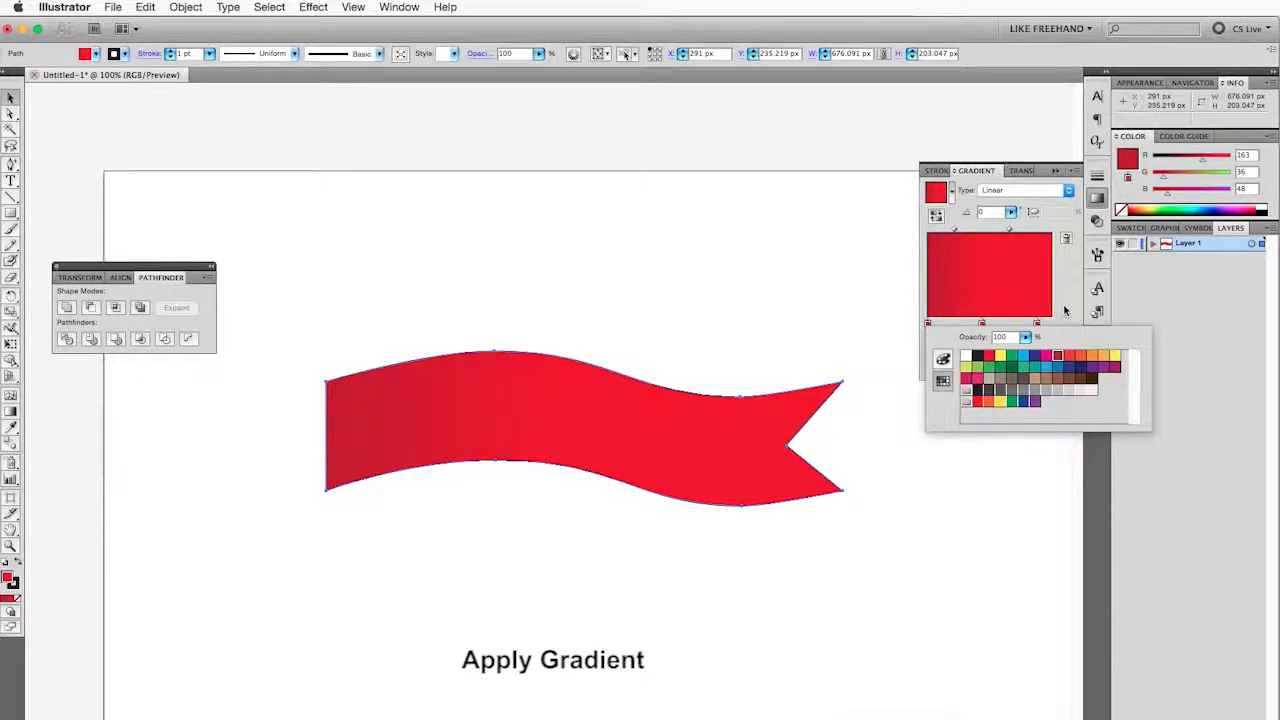
left_click(1066, 313)
left_click_drag(981, 324, 961, 324)
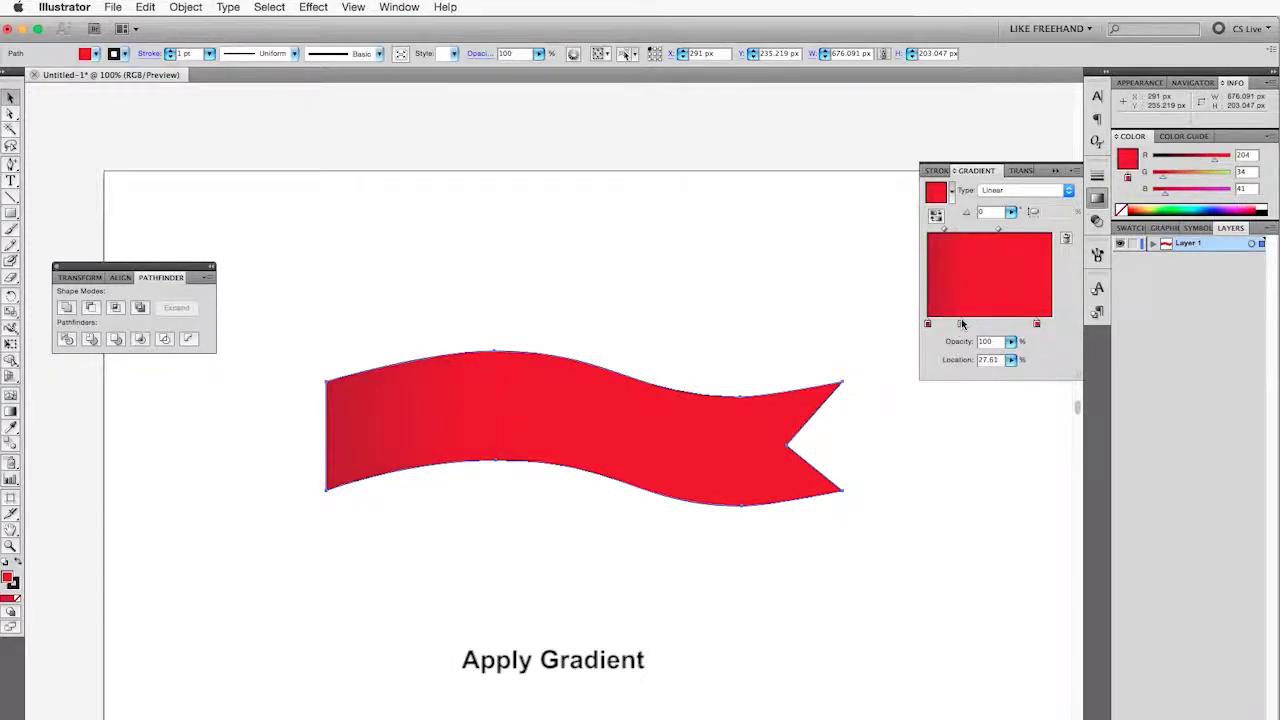
left_click(929, 324)
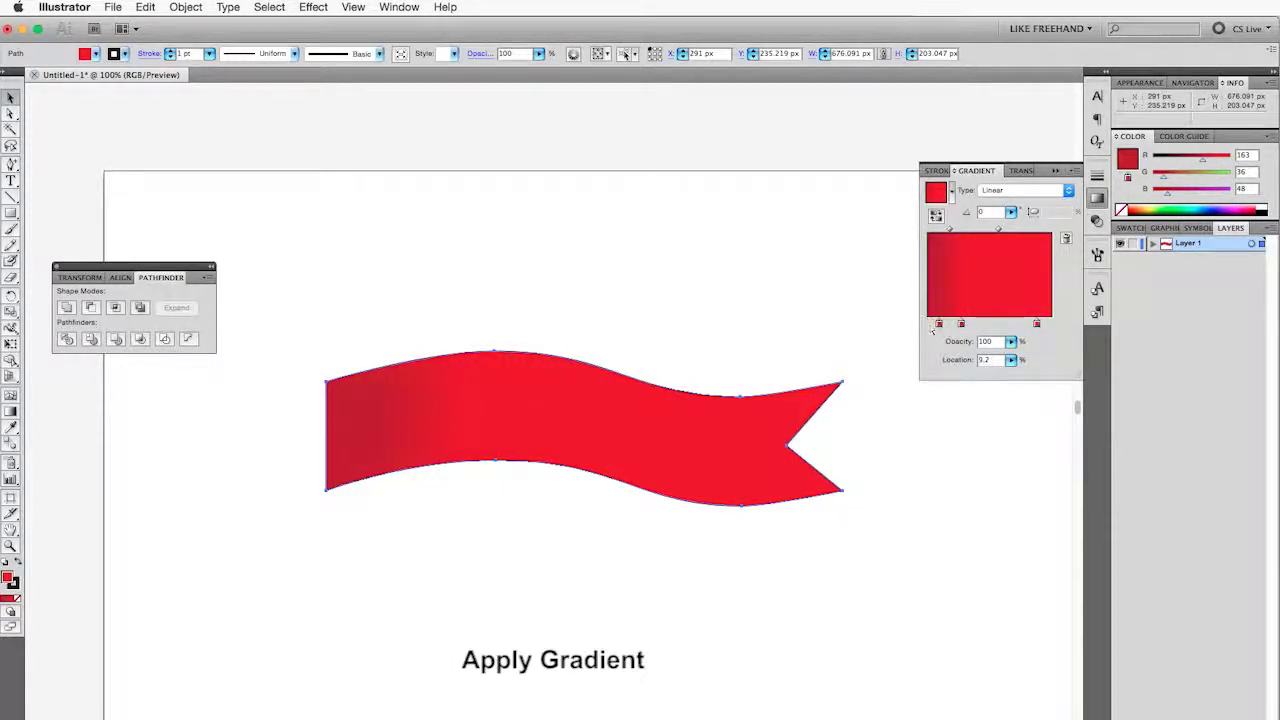
double_click(929, 324)
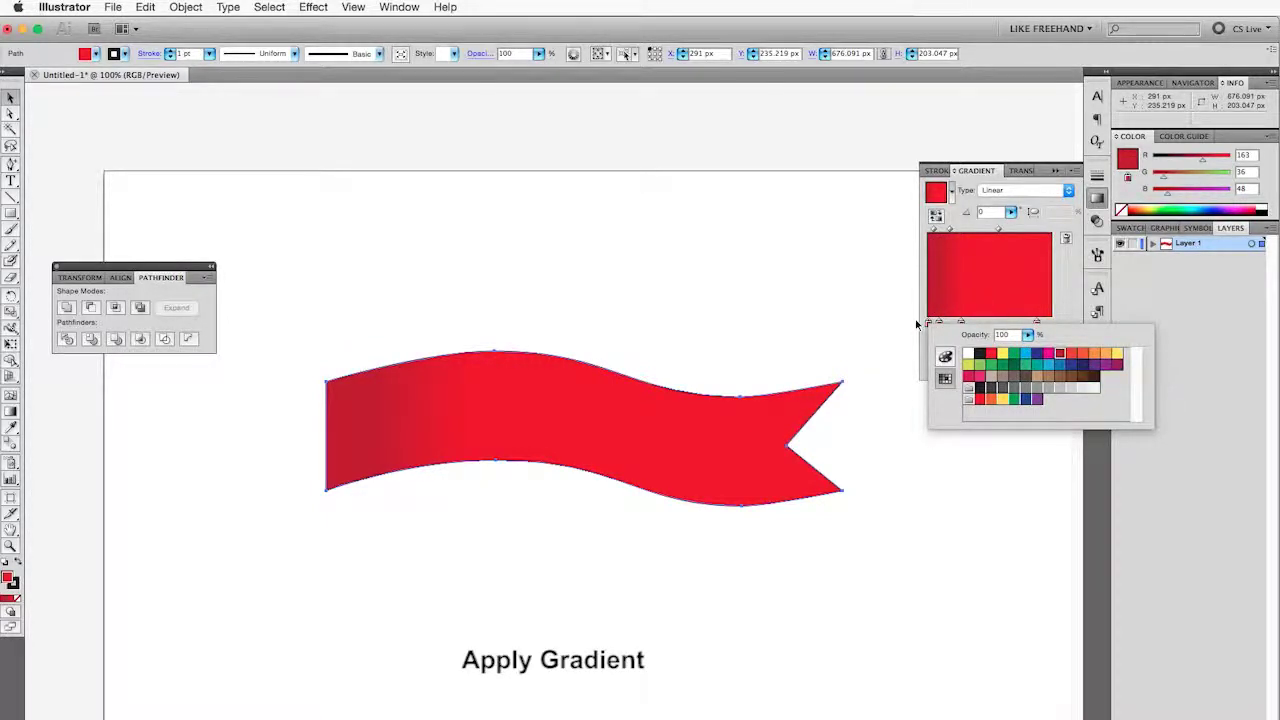
left_click(966, 376)
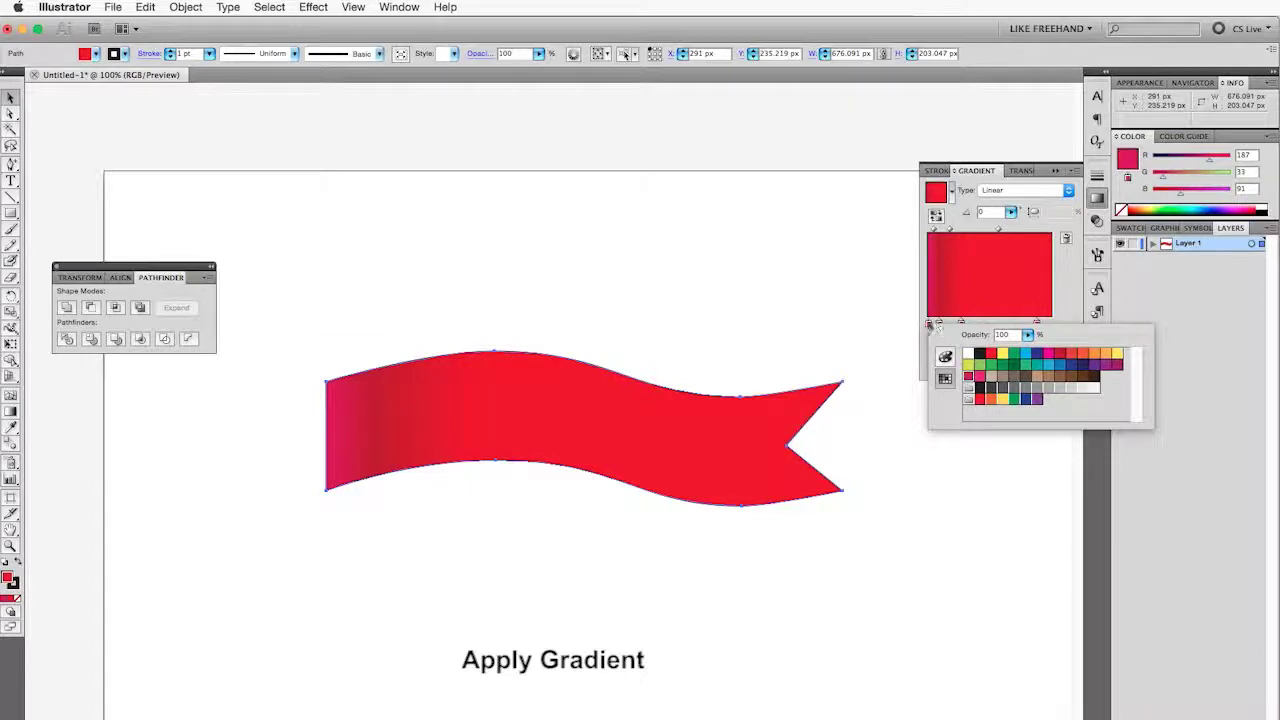
left_click(930, 325)
double_click(930, 325)
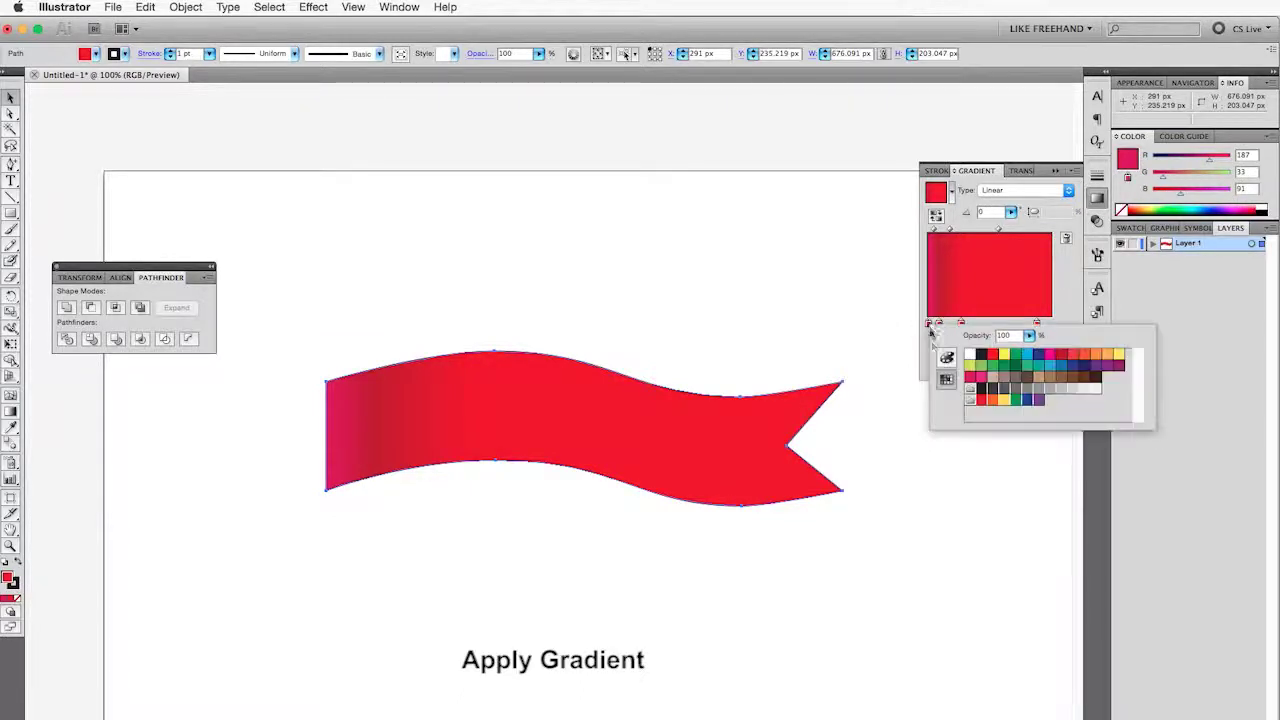
left_click(991, 367)
left_click_drag(929, 324, 930, 325)
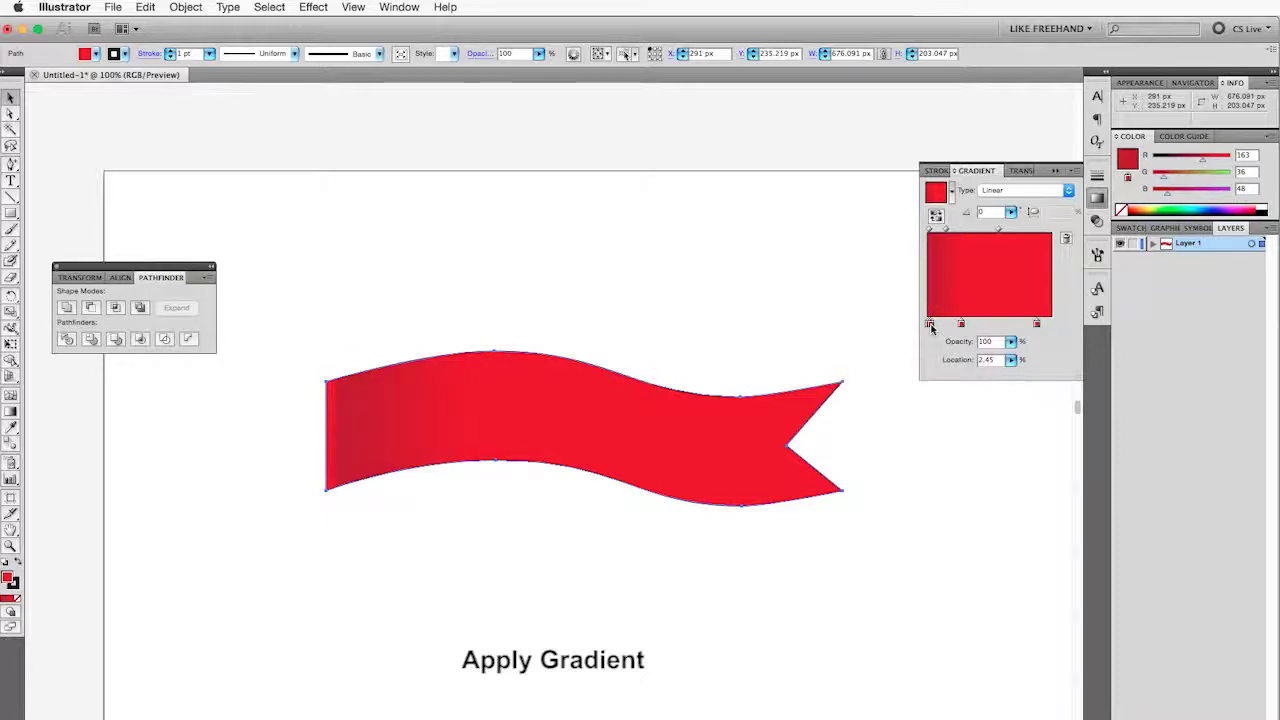
Add a darker red band and save a new darker red swatch with red 130.
double_click(1006, 324)
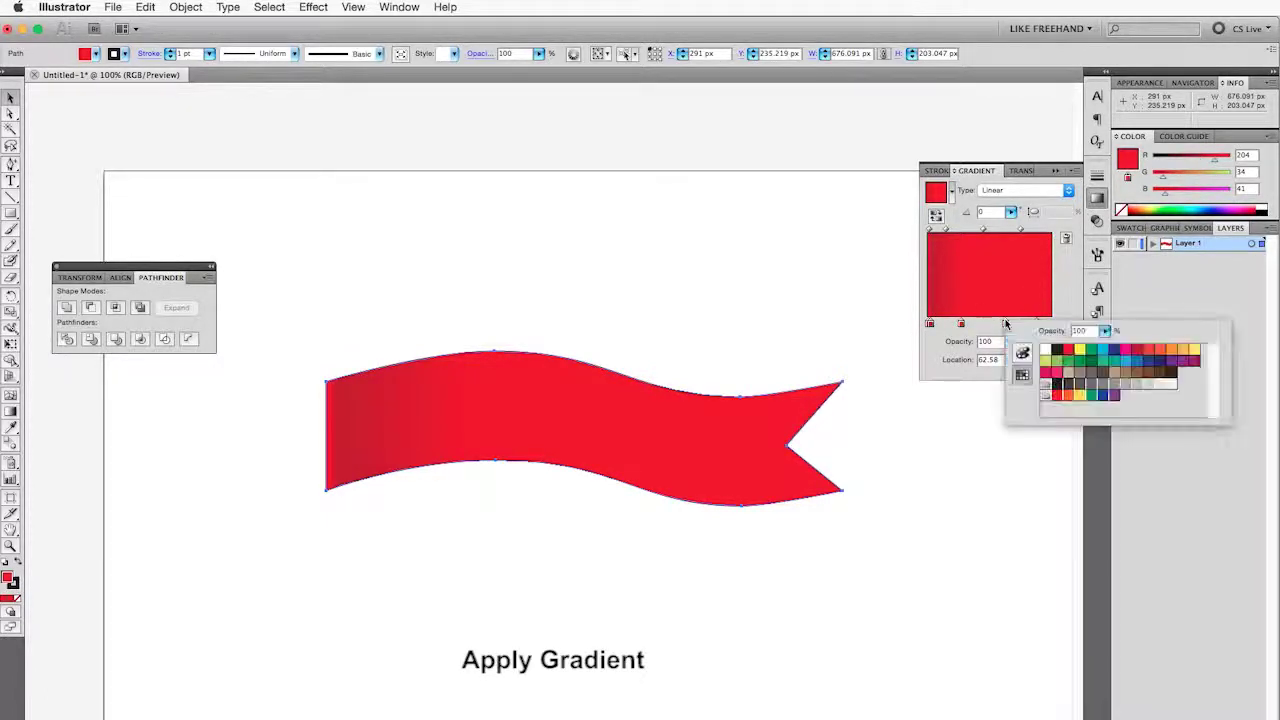
left_click(1140, 357)
left_click(96, 53)
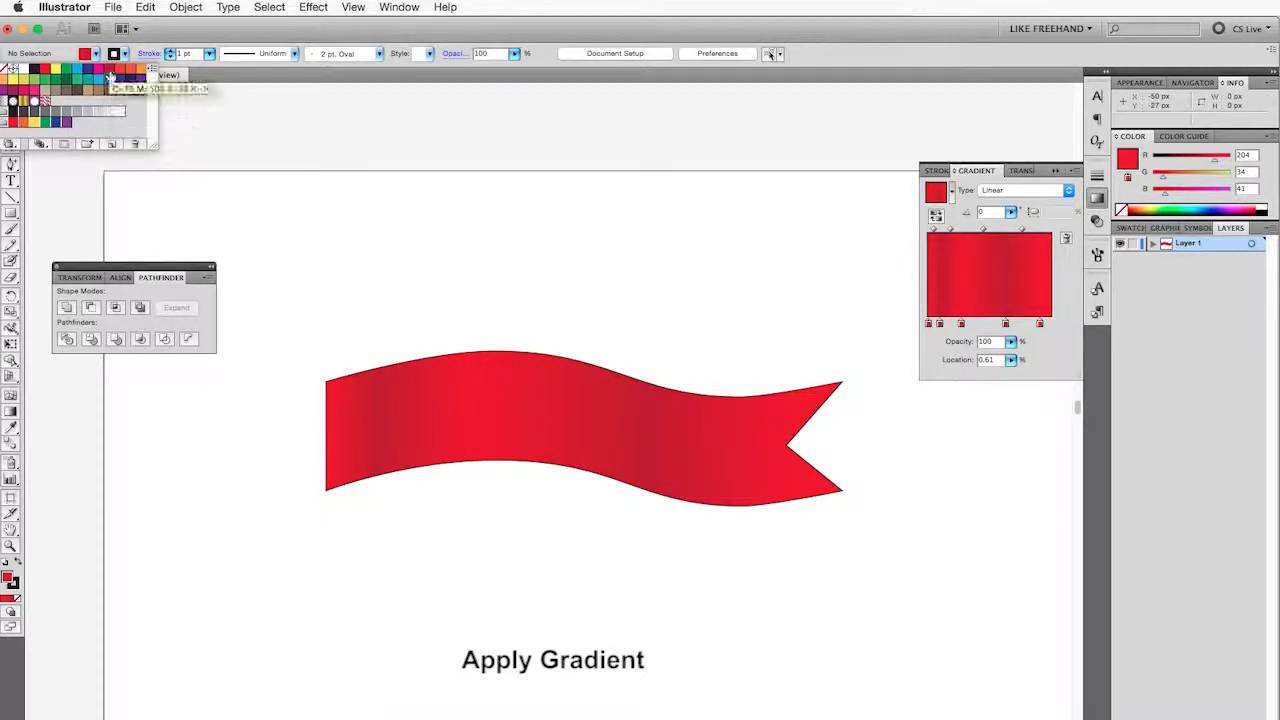
left_click(111, 144)
left_click_drag(622, 326, 614, 324)
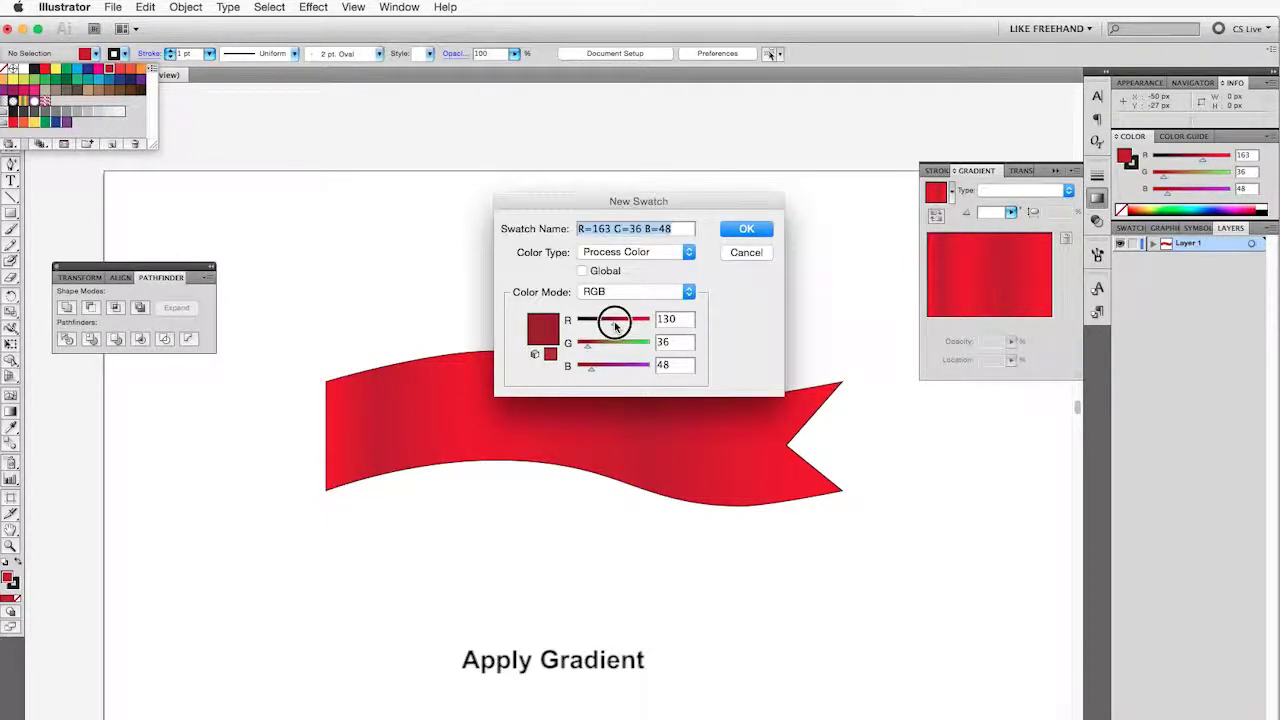
left_click(746, 229)
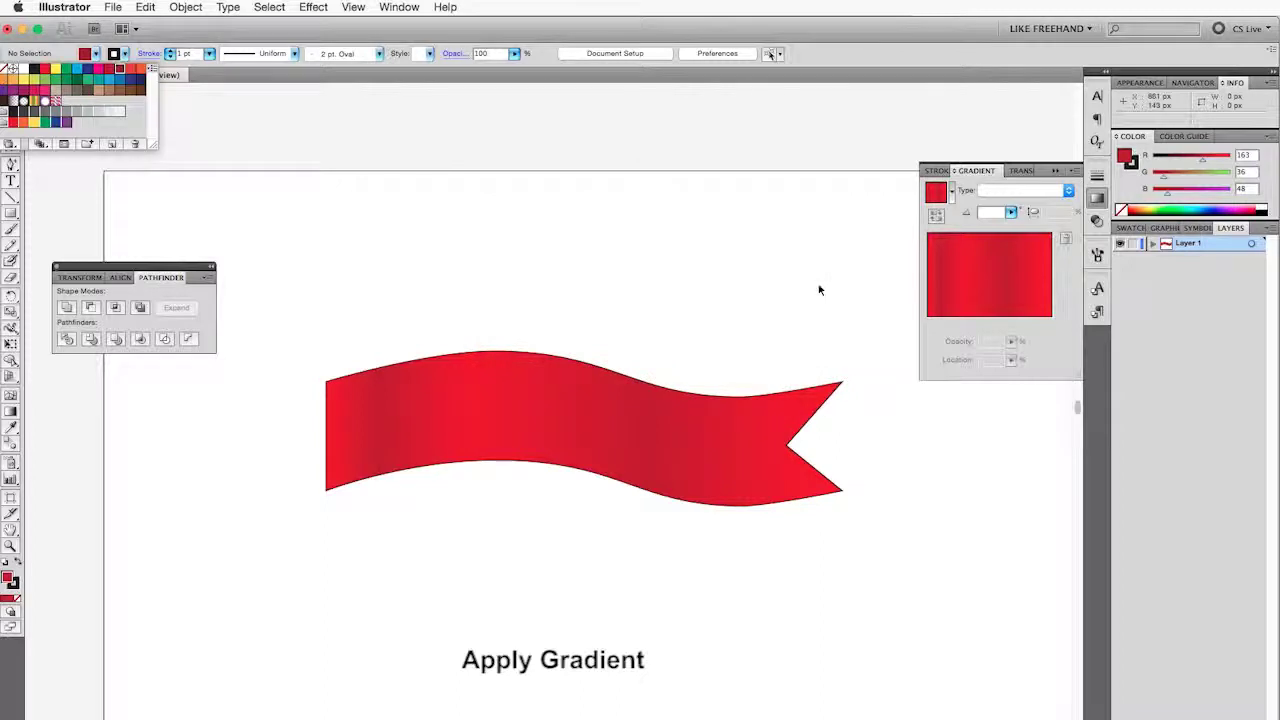
Apply the darker red swatch to the left stop and a stop near 63%.
left_click(718, 398)
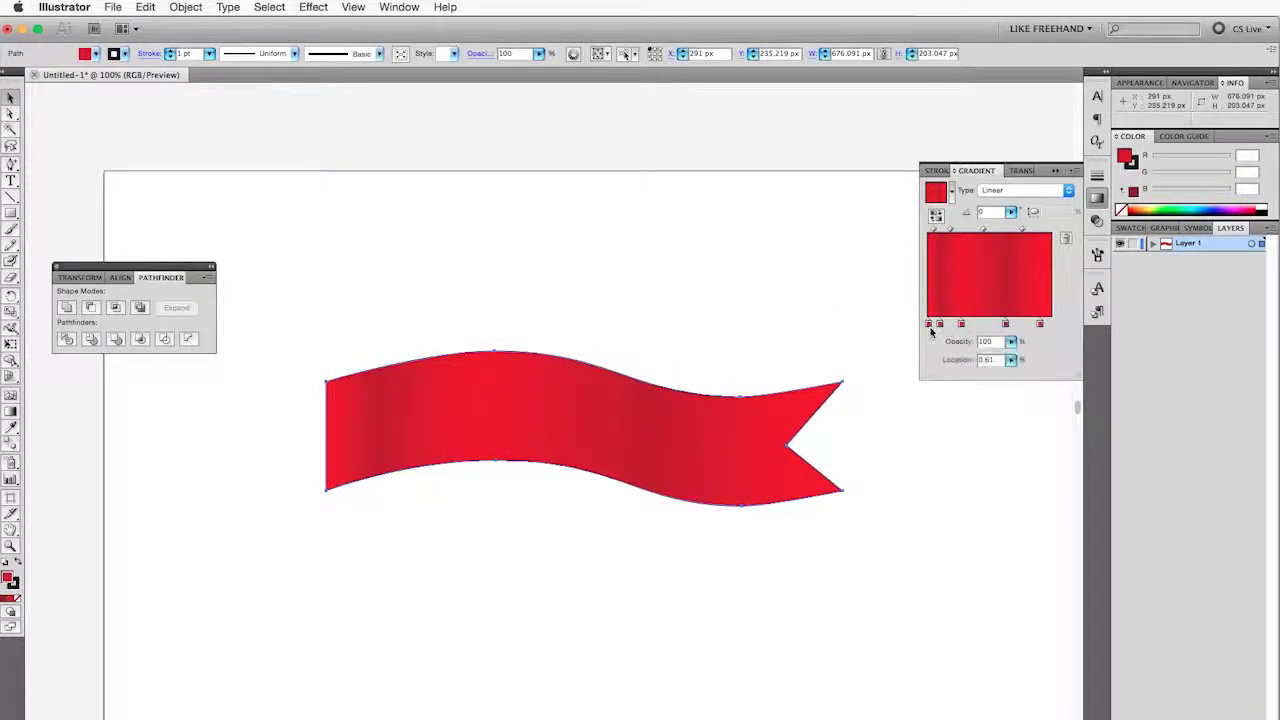
double_click(1005, 323)
left_click(1062, 374)
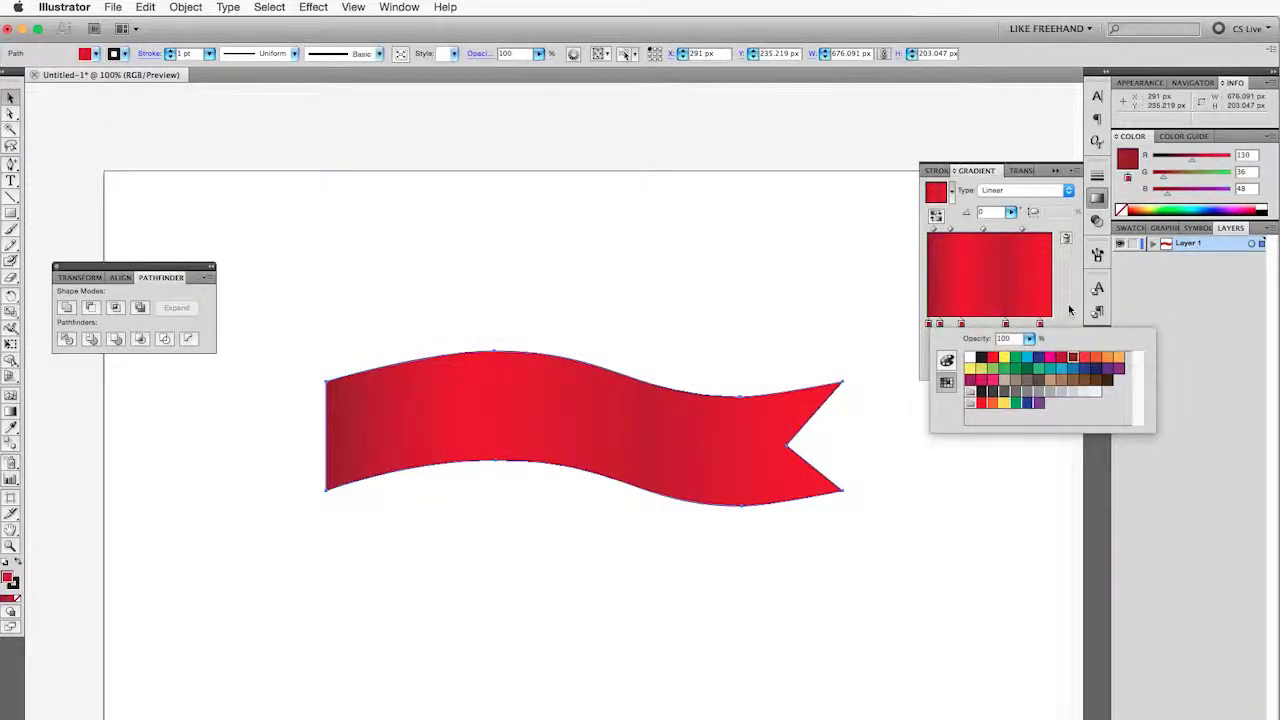
left_click(938, 325)
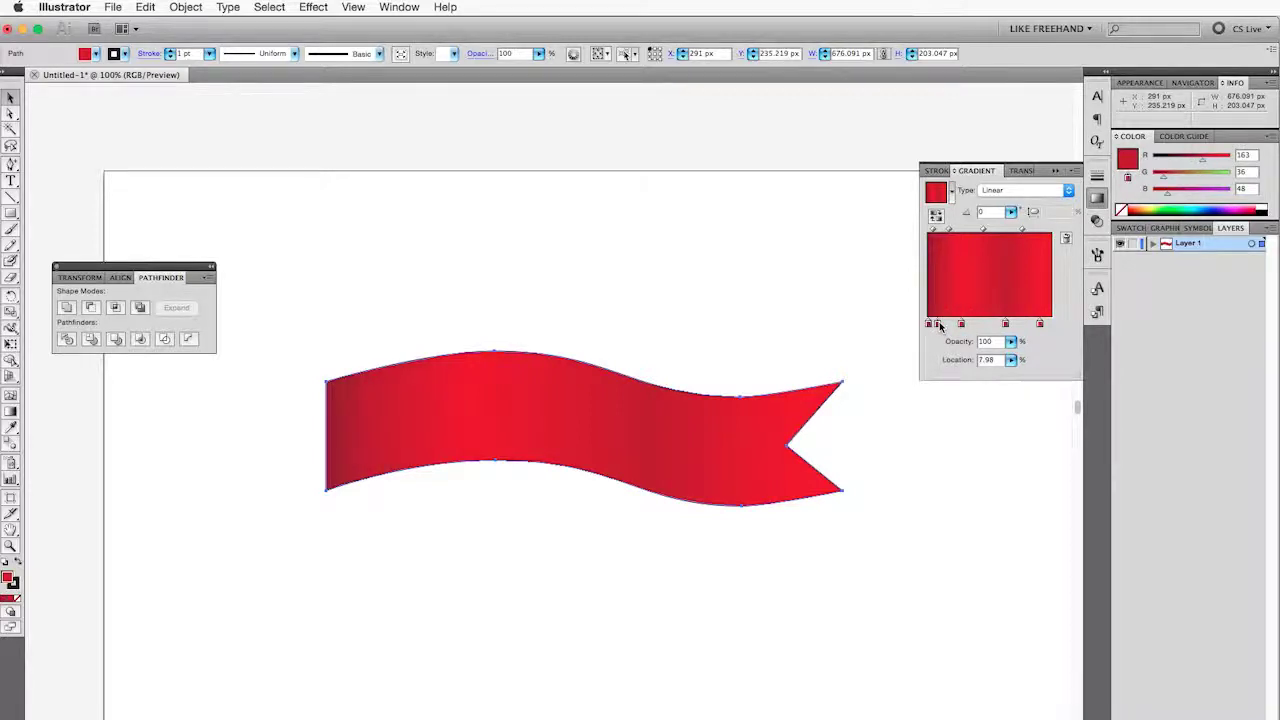
left_click_drag(1006, 324, 1005, 324)
double_click(1017, 324)
double_click(1005, 324)
left_click(1148, 356)
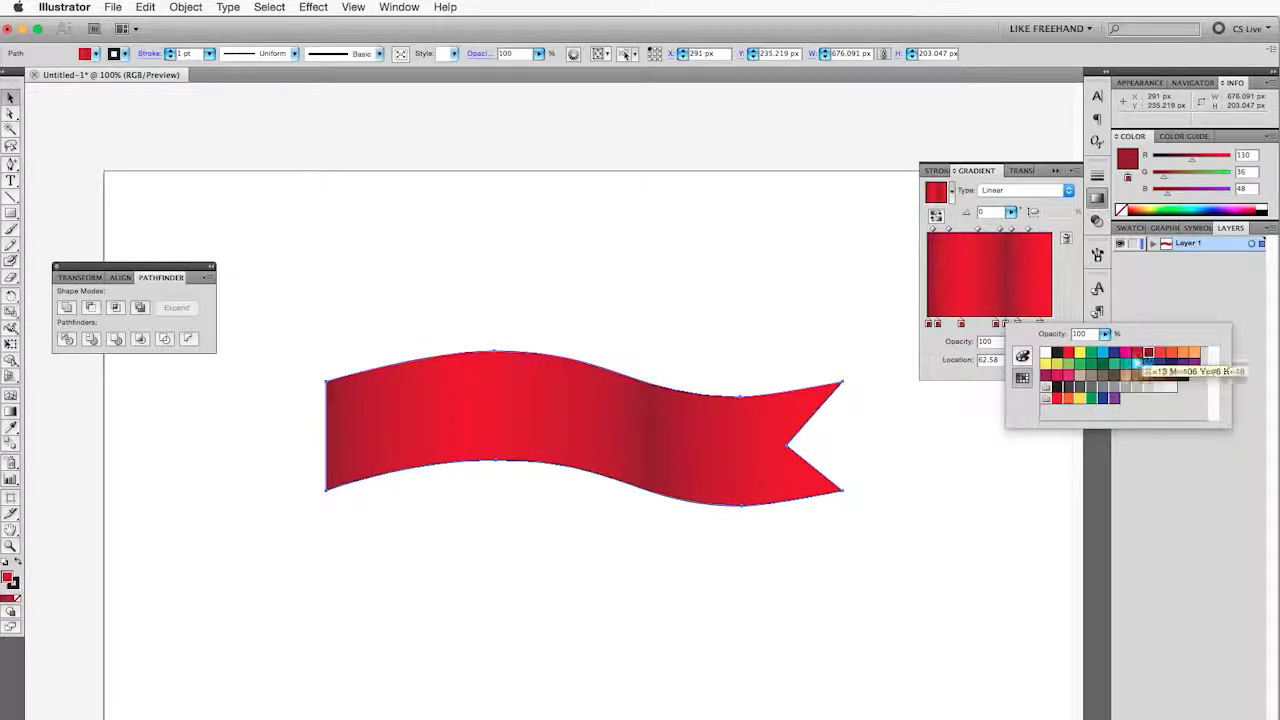
left_click(1066, 300)
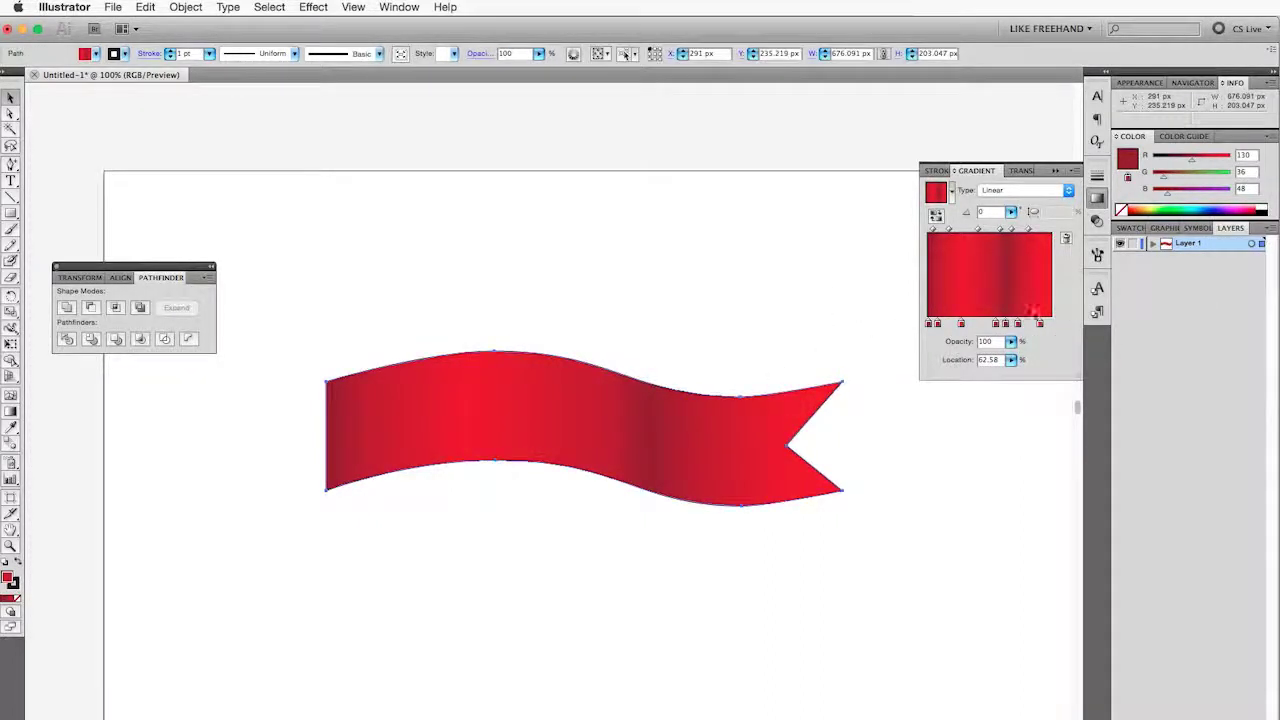
left_click(934, 324)
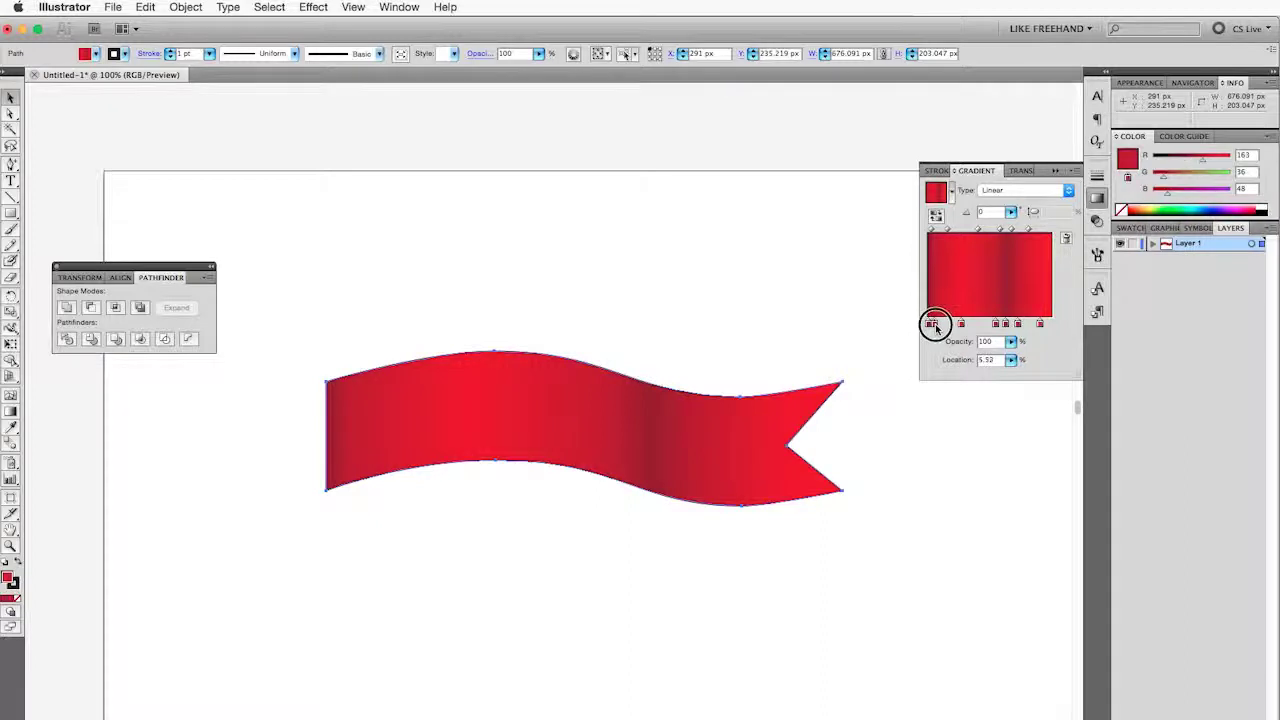
left_click(960, 323)
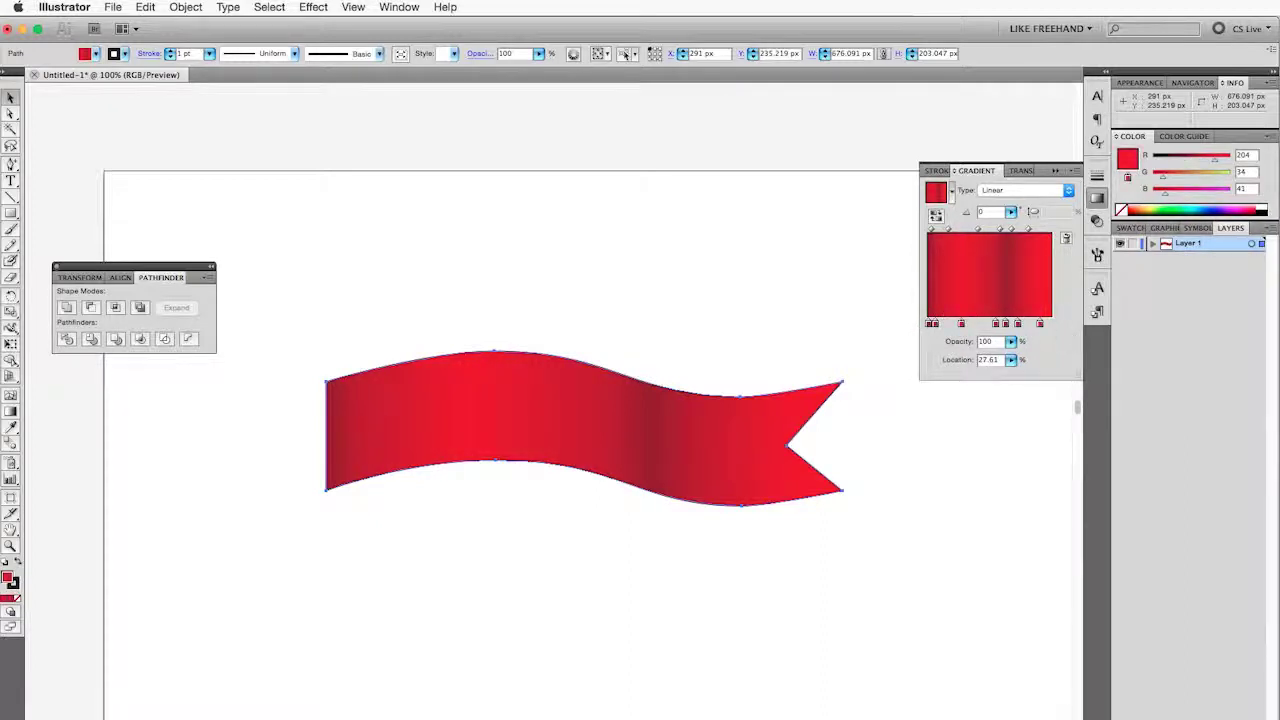
Draw a circle below the ribbon with a radial black-to-white gradient.
left_click(852, 329)
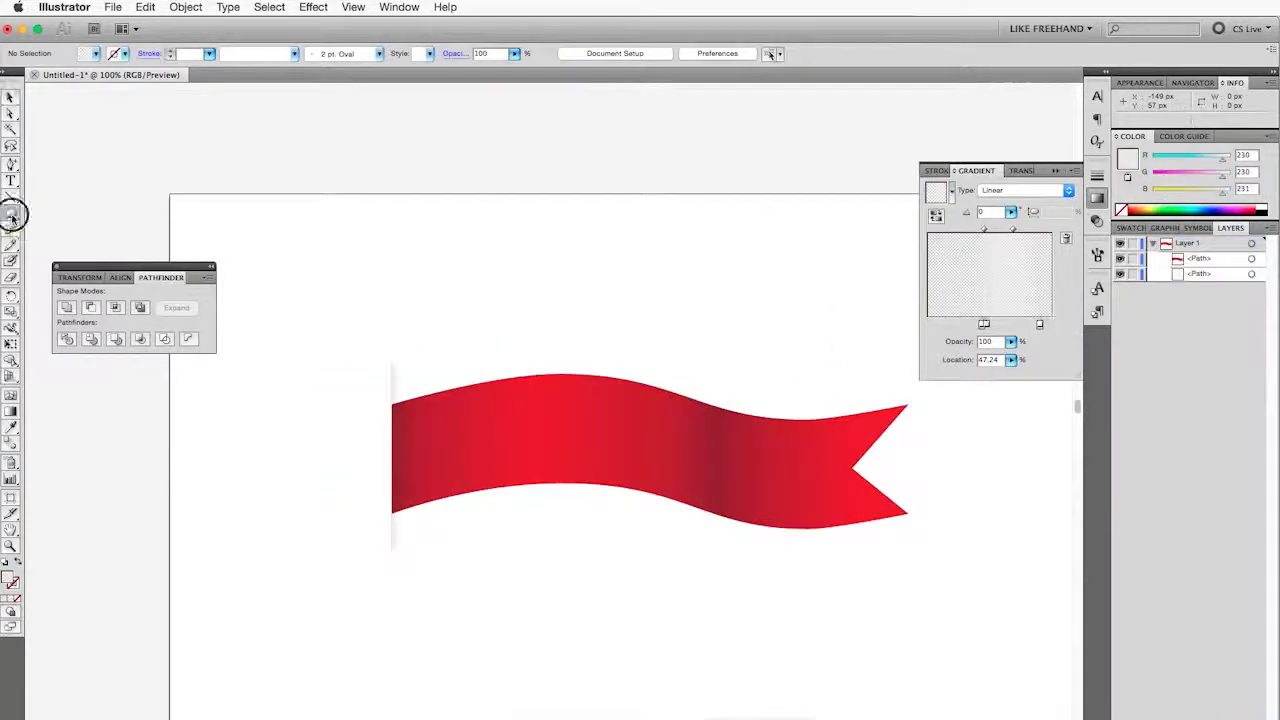
key("l")
left_click_drag(612, 566, 700, 654)
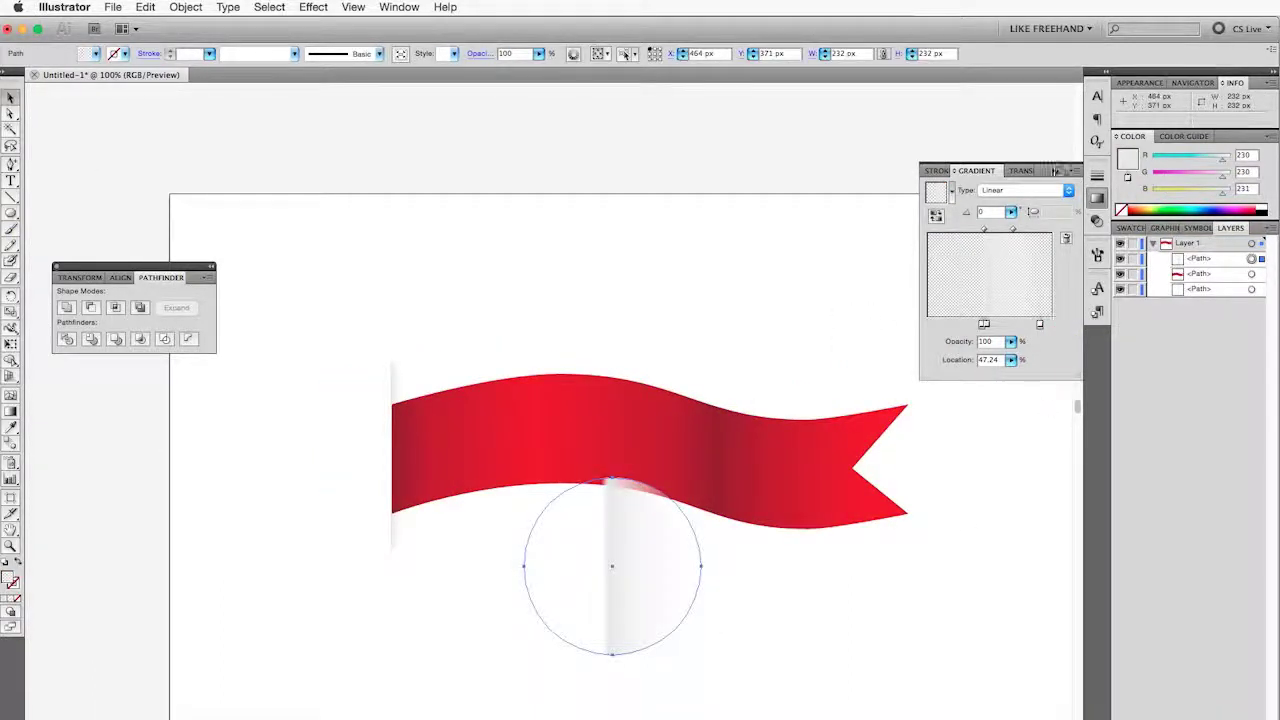
left_click(1030, 189)
left_click(948, 192)
left_click(990, 218)
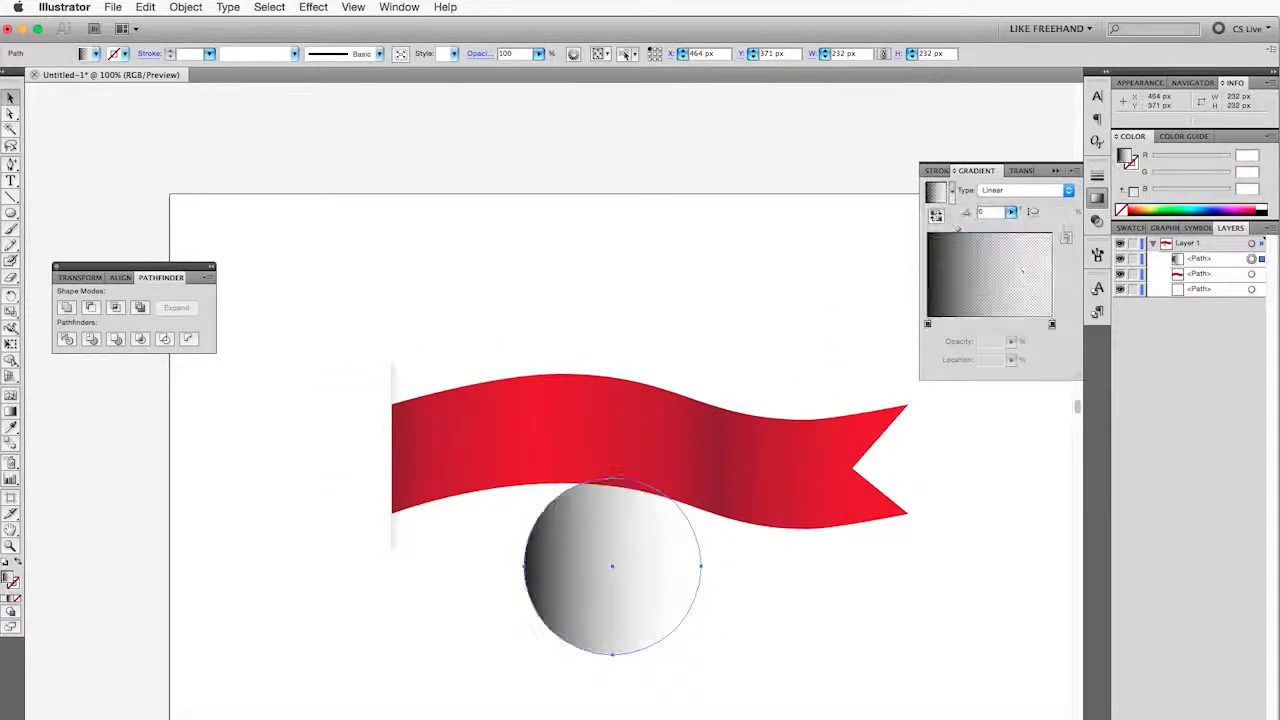
left_click(1045, 190)
left_click(800, 634)
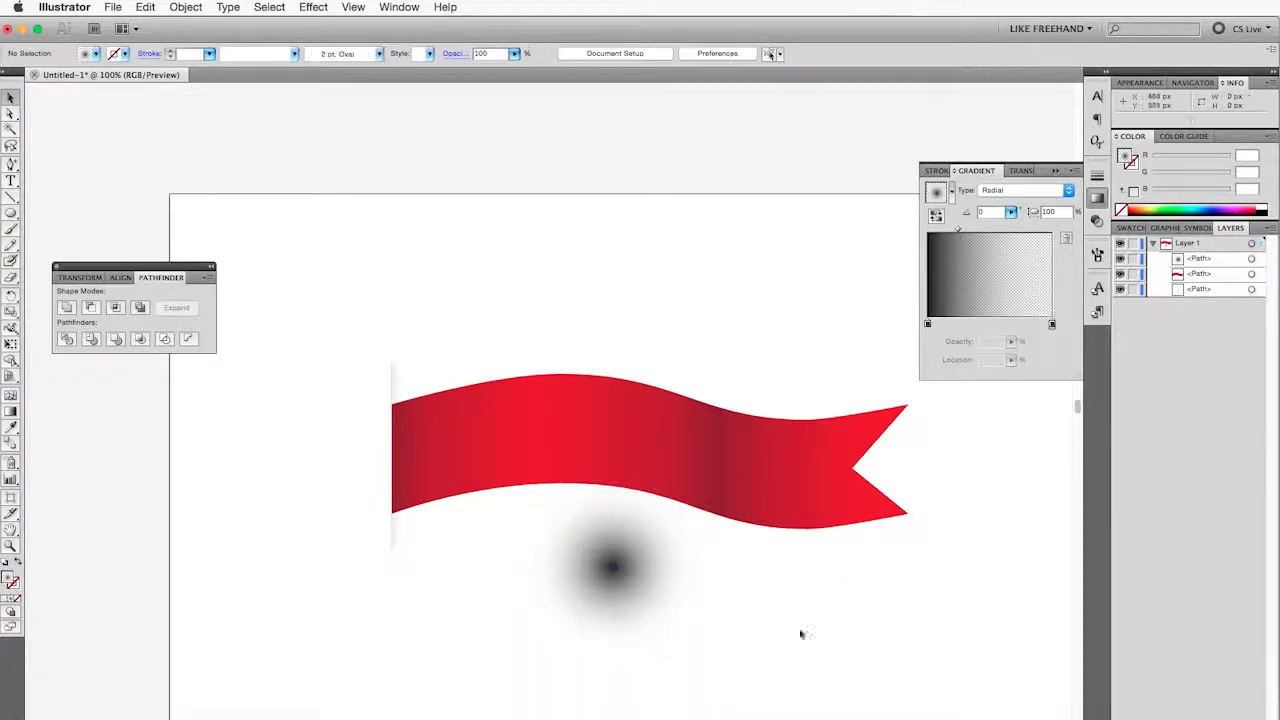
left_click(620, 583)
Flatten the circle into a wide ellipse and nudge it under the ribbon's tail.
left_click_drag(700, 566, 900, 566)
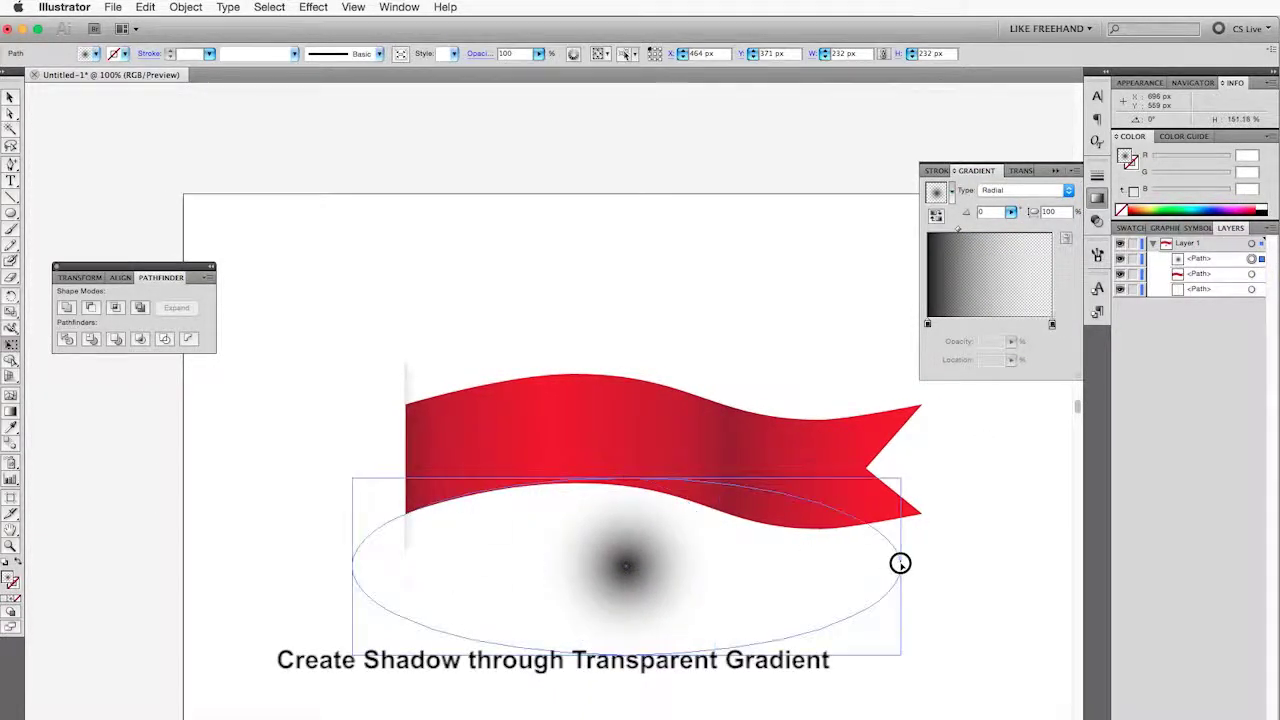
mouse_move(626, 655)
left_mouse_down()
mouse_move(646, 586)
mouse_move(817, 532)
left_mouse_up()
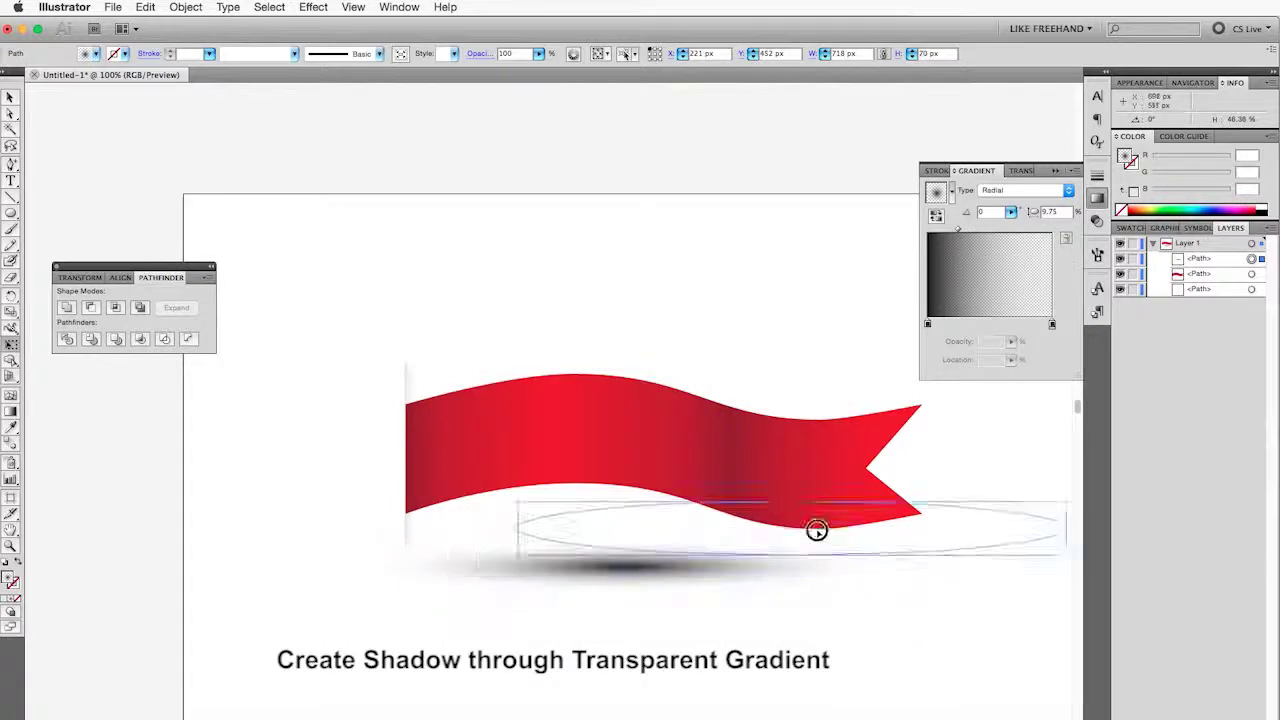
left_click_drag(1066, 526, 937, 526)
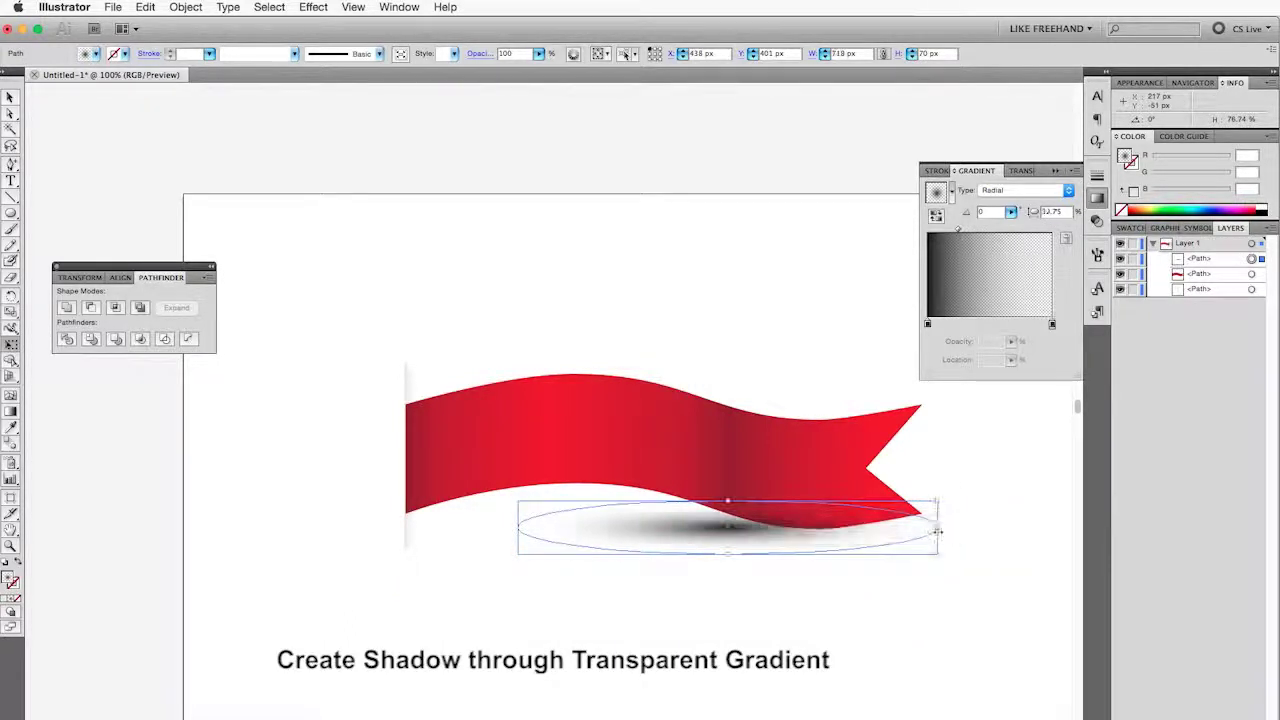
key("shift+Right")
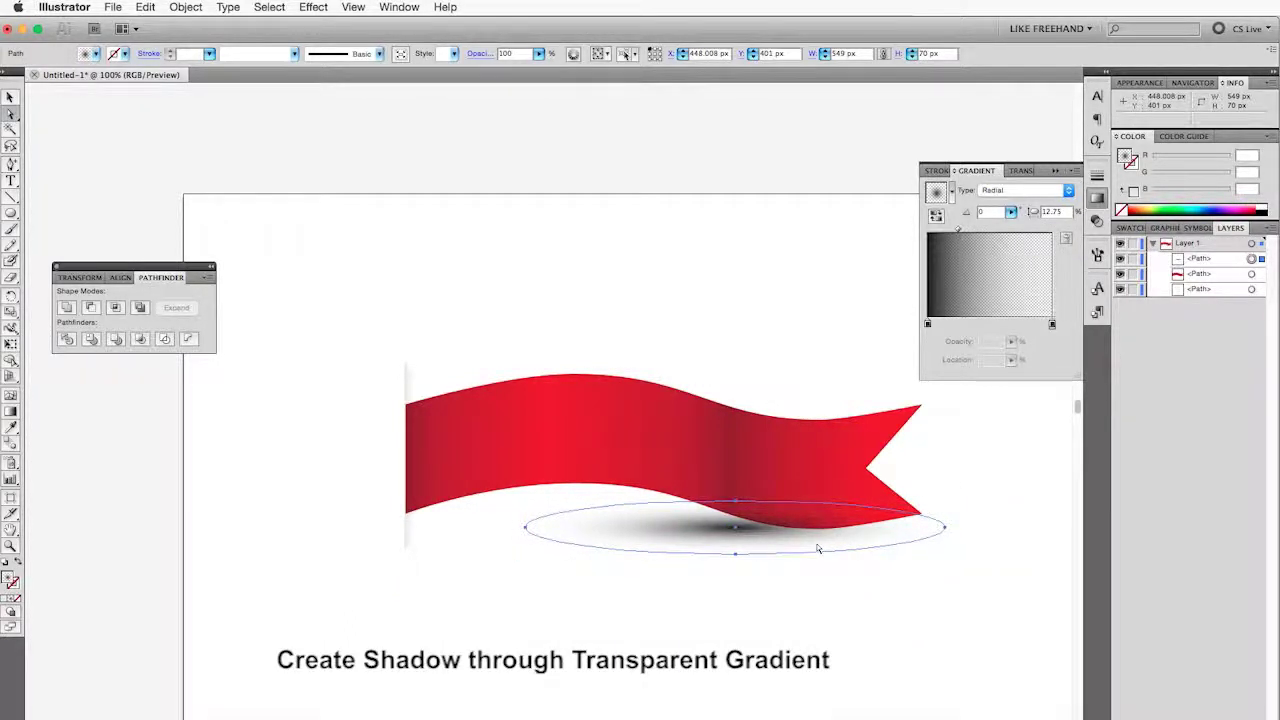
key("shift+Right")
key("shift+Right")
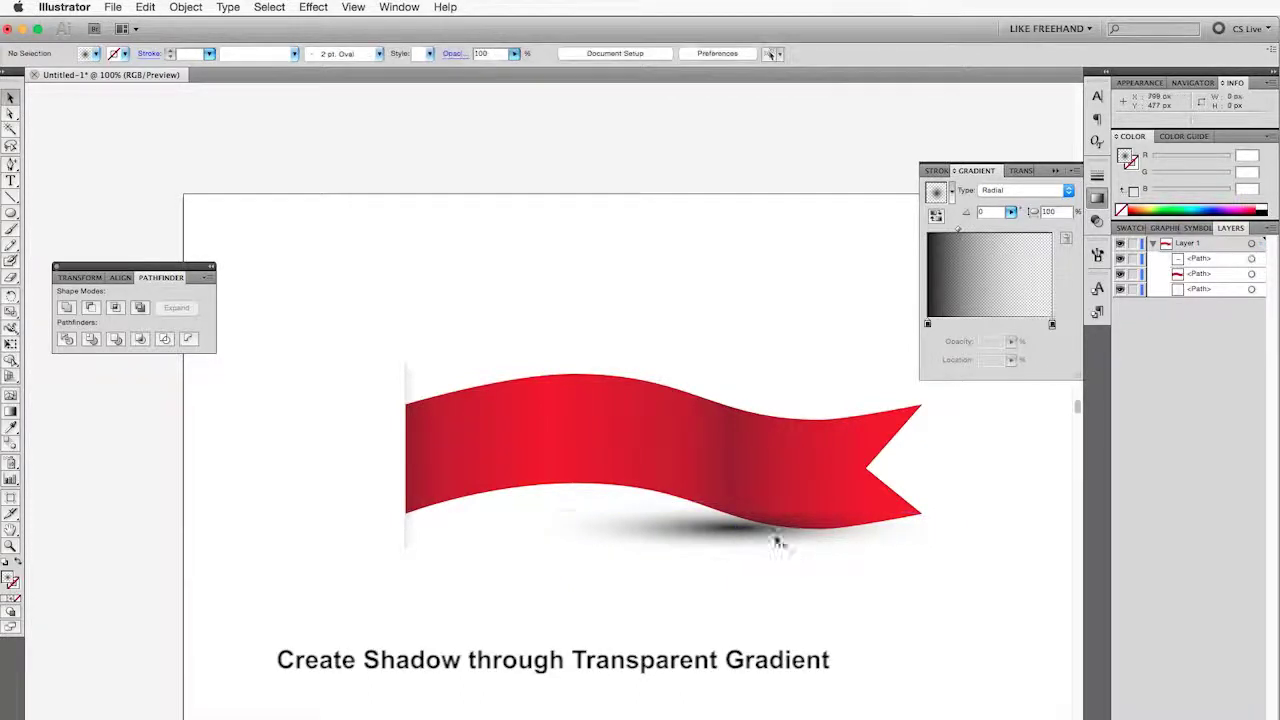
key("shift+Right")
key("shift+Right")
key("shift+Right")
key("shift+Right")
key("shift+Right")
key("shift+Right")
key("shift+Right")
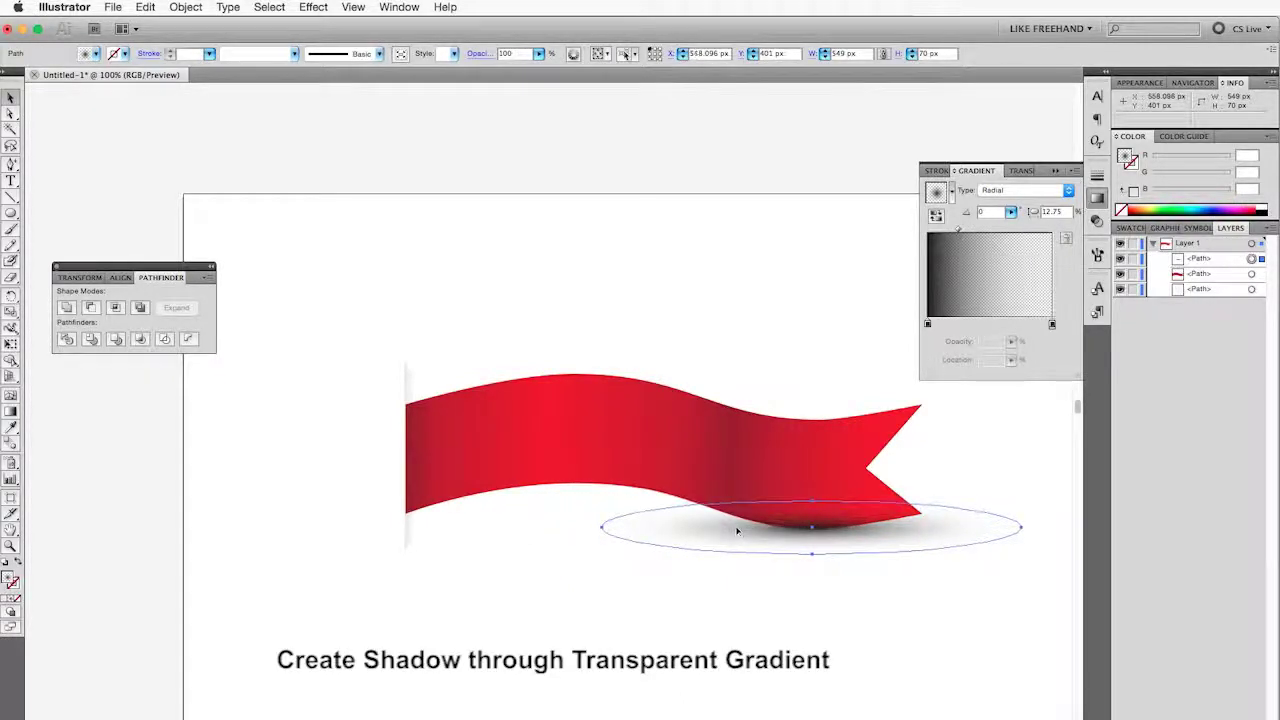
Pull the shadow's left end out, pull its right end in, and nudge it right.
key("a")
left_click(602, 528)
left_click_drag(602, 528, 510, 528)
left_click(1023, 533)
key("shift+Left")
key("shift+Left")
key("shift+Left")
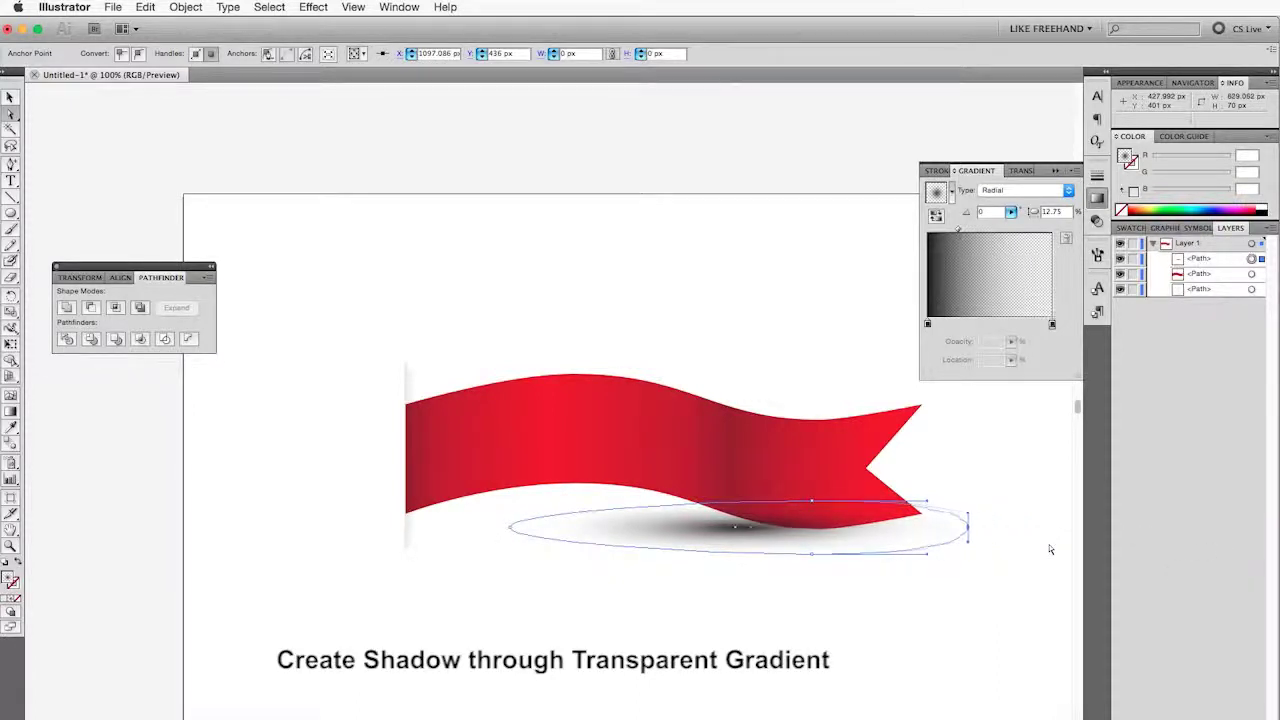
key("shift+Left")
key("shift+Left")
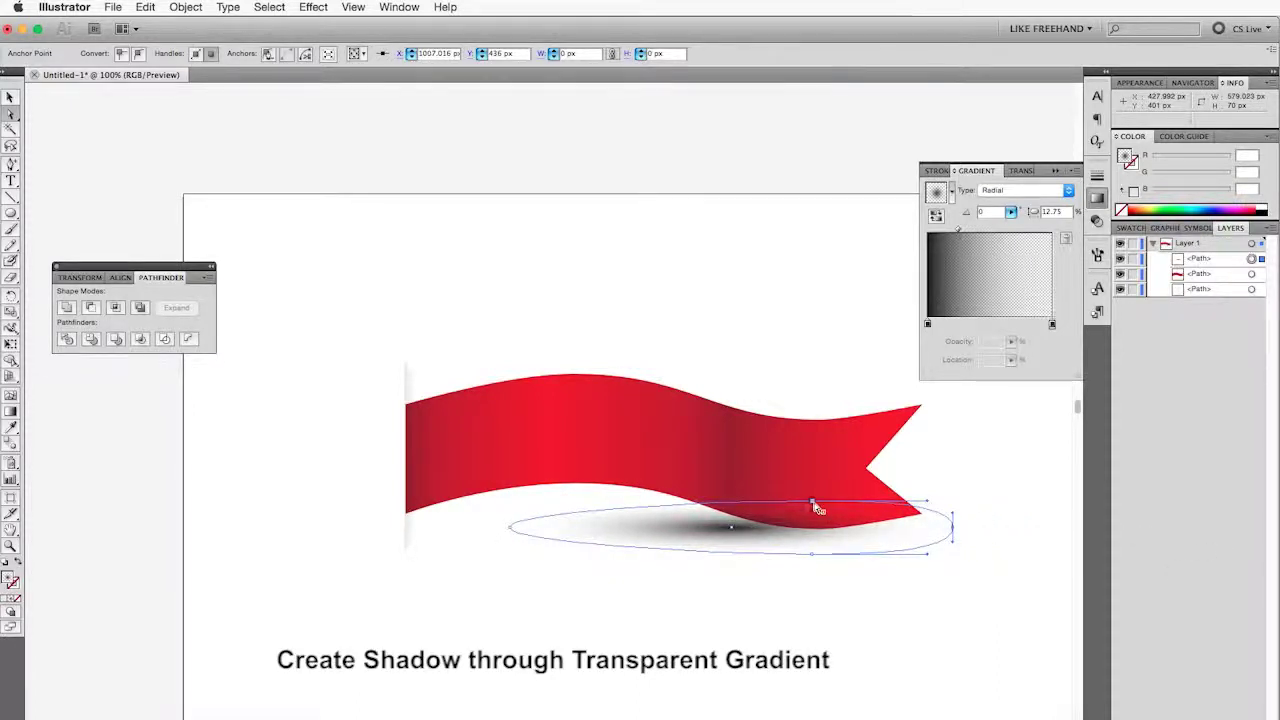
left_click(814, 555, "alt")
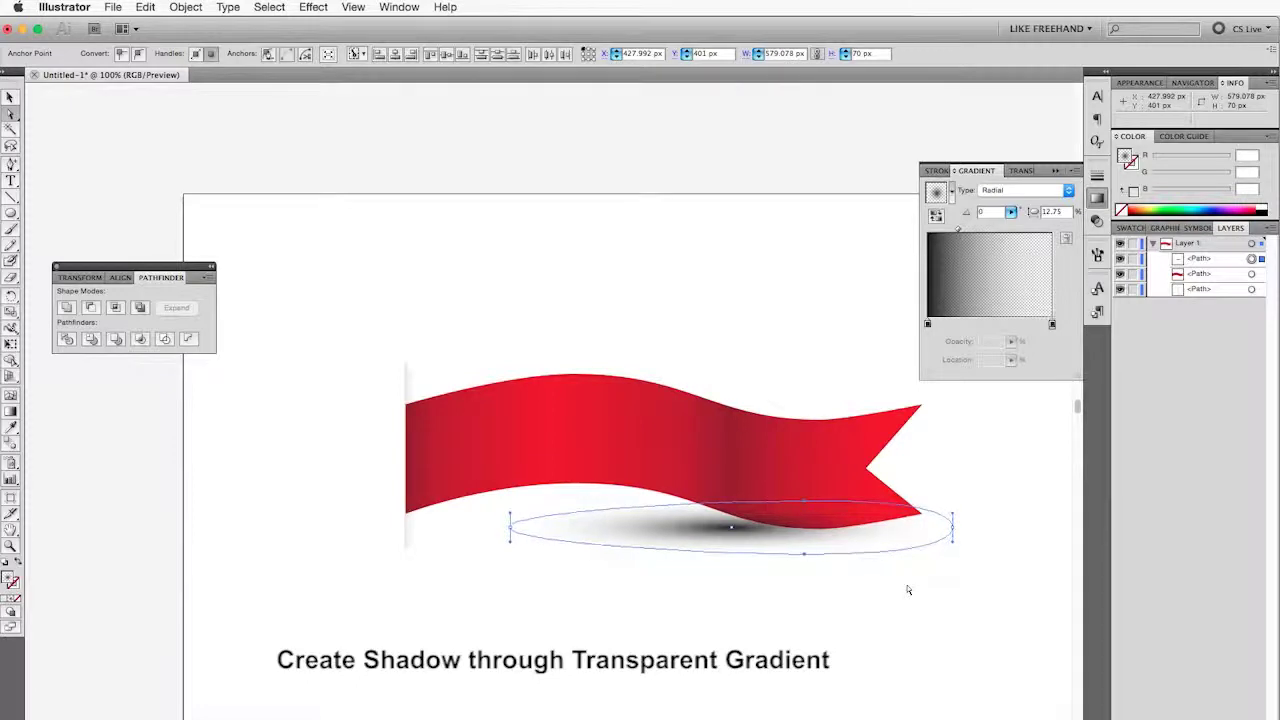
scroll(905, 588, "left", 3)
left_click(857, 566)
left_click(826, 540)
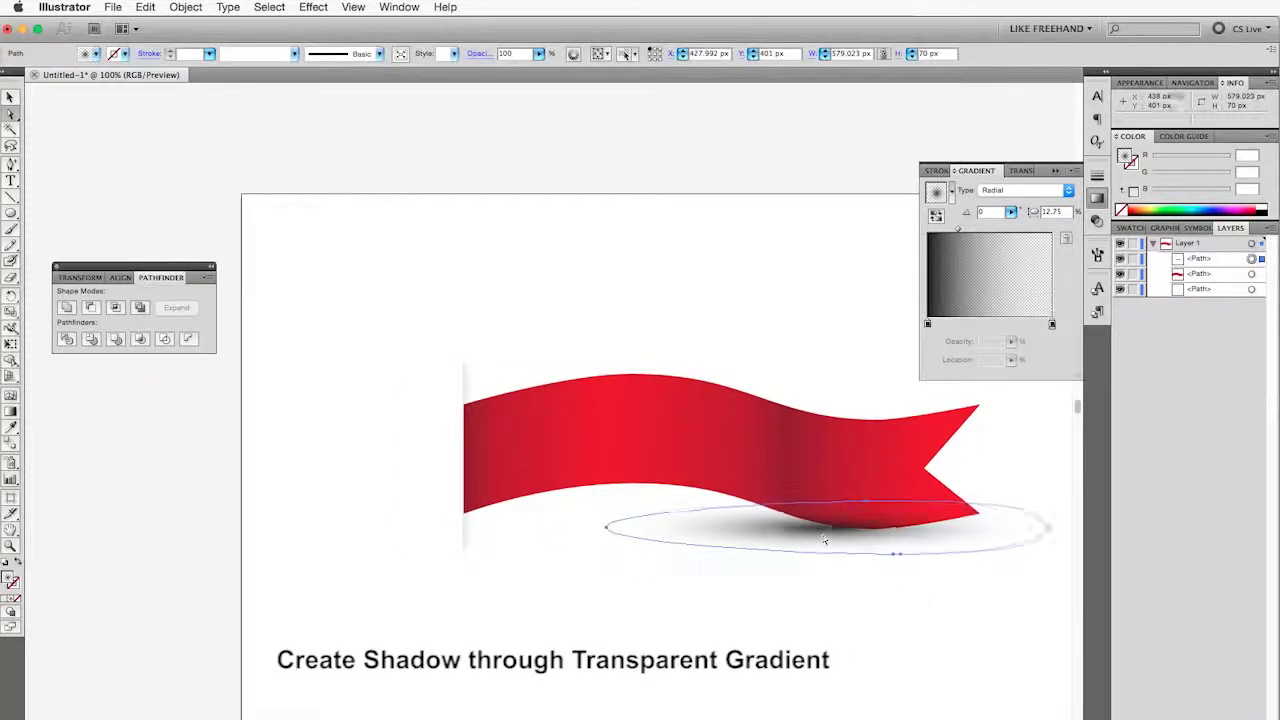
key("shift+Right")
key("shift+Right")
key("shift+Right")
left_click(823, 586)
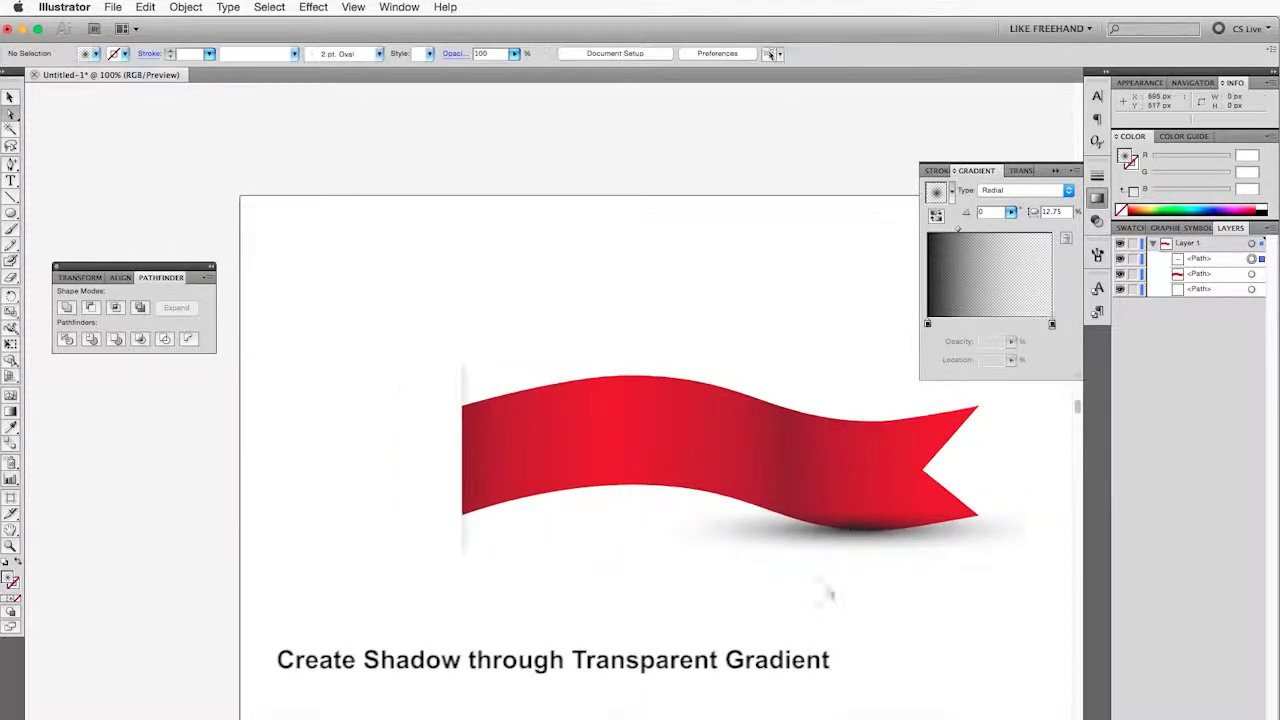
scroll(857, 560, "right", 2)
scroll(857, 560, "right", 2)
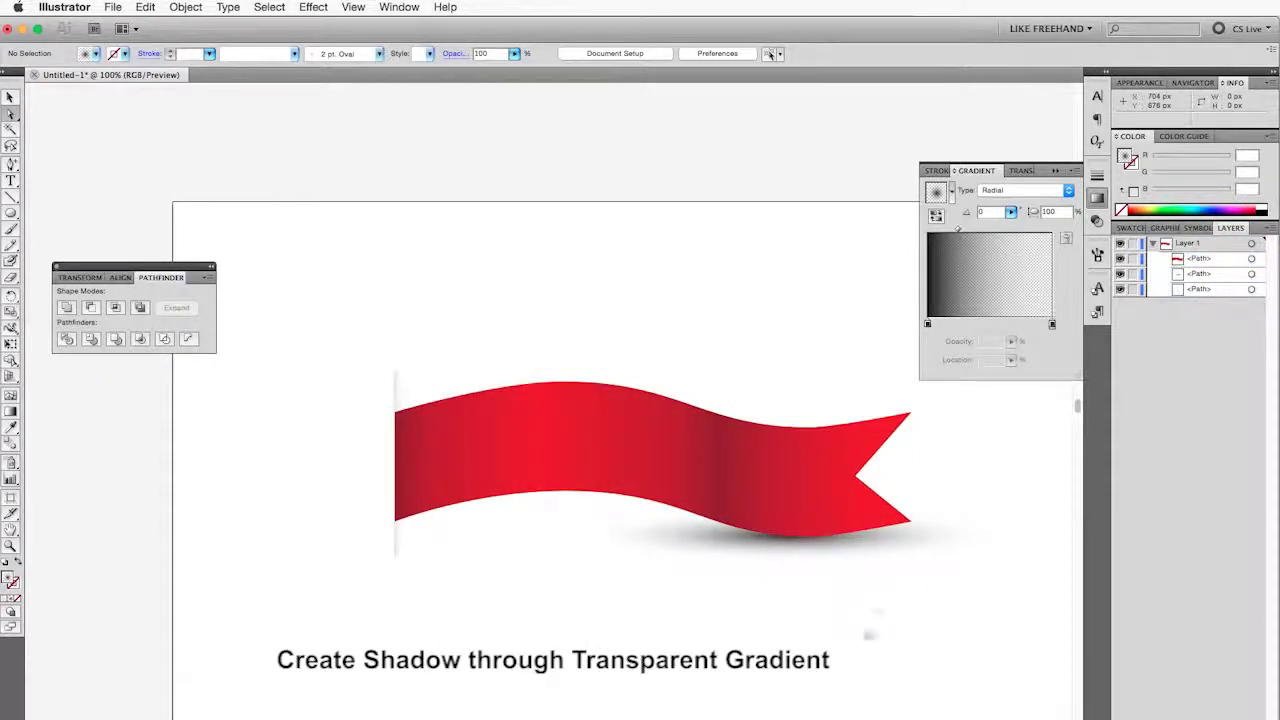
Draw a circle over the ribbon's left part with a radial black-to-white gradient.
left_click_drag(846, 609, 828, 550)
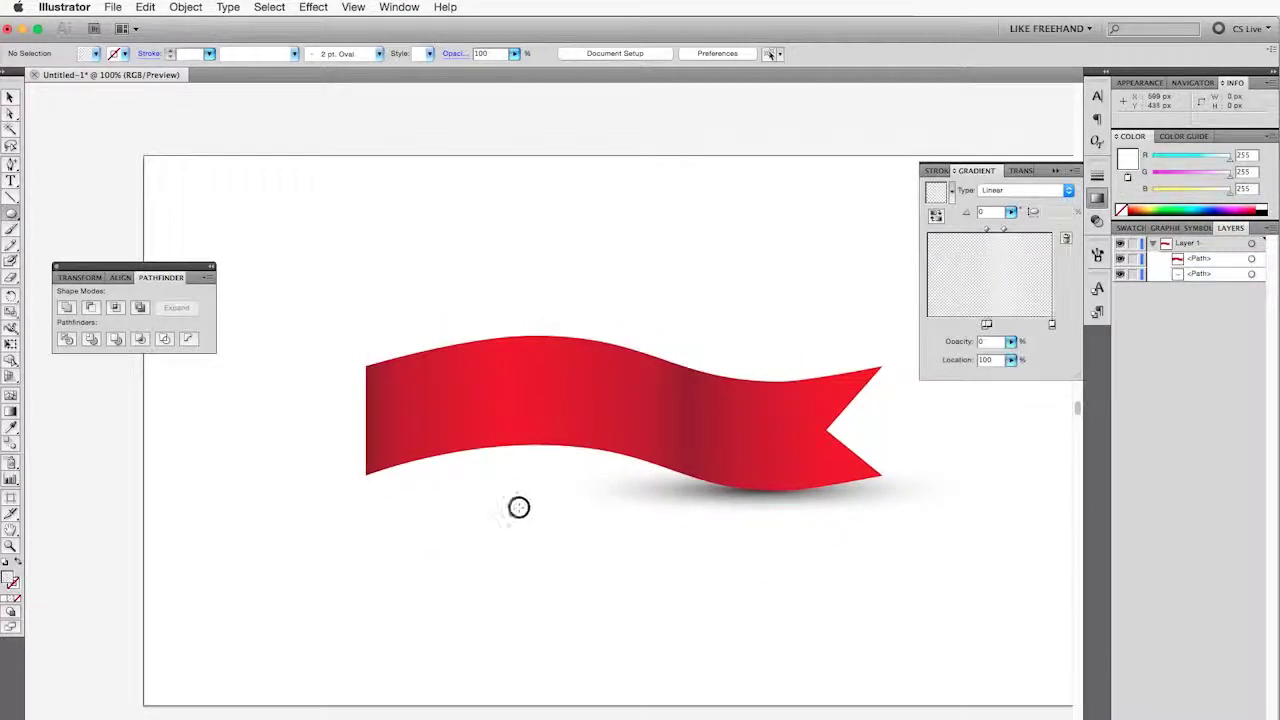
left_click_drag(516, 500, 585, 604)
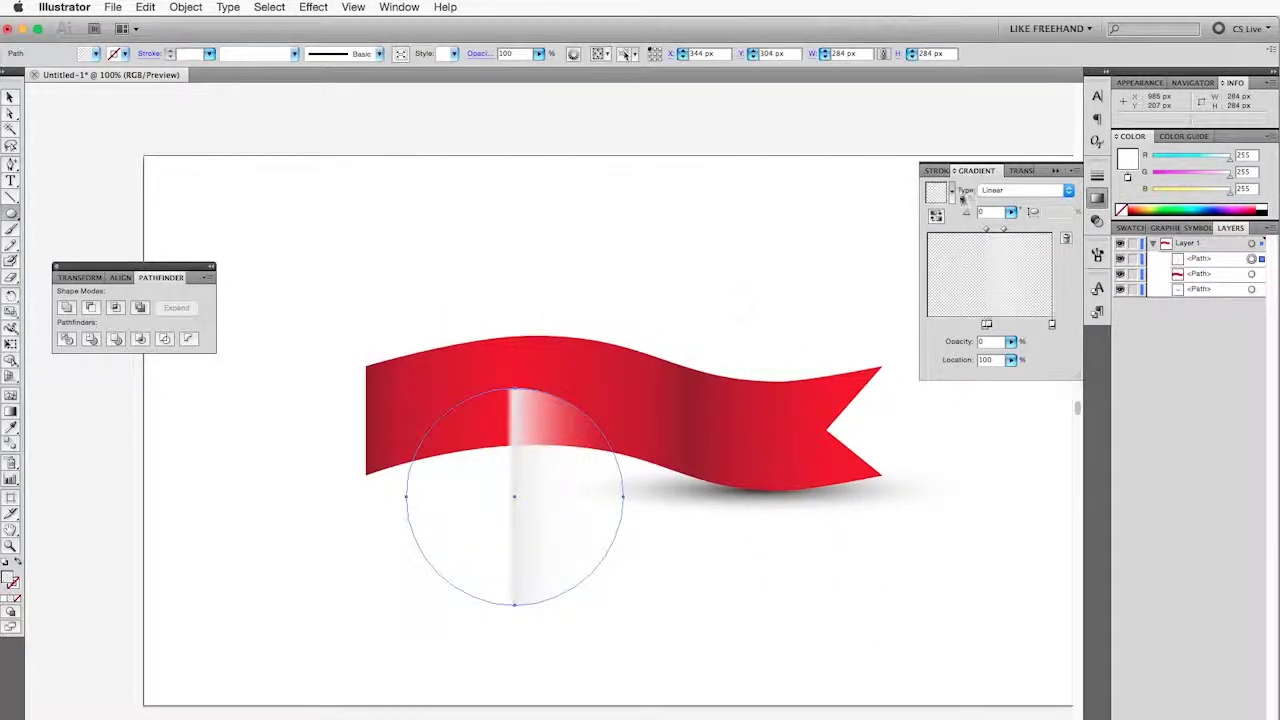
left_click(955, 195)
left_click(953, 230)
left_click(1011, 191)
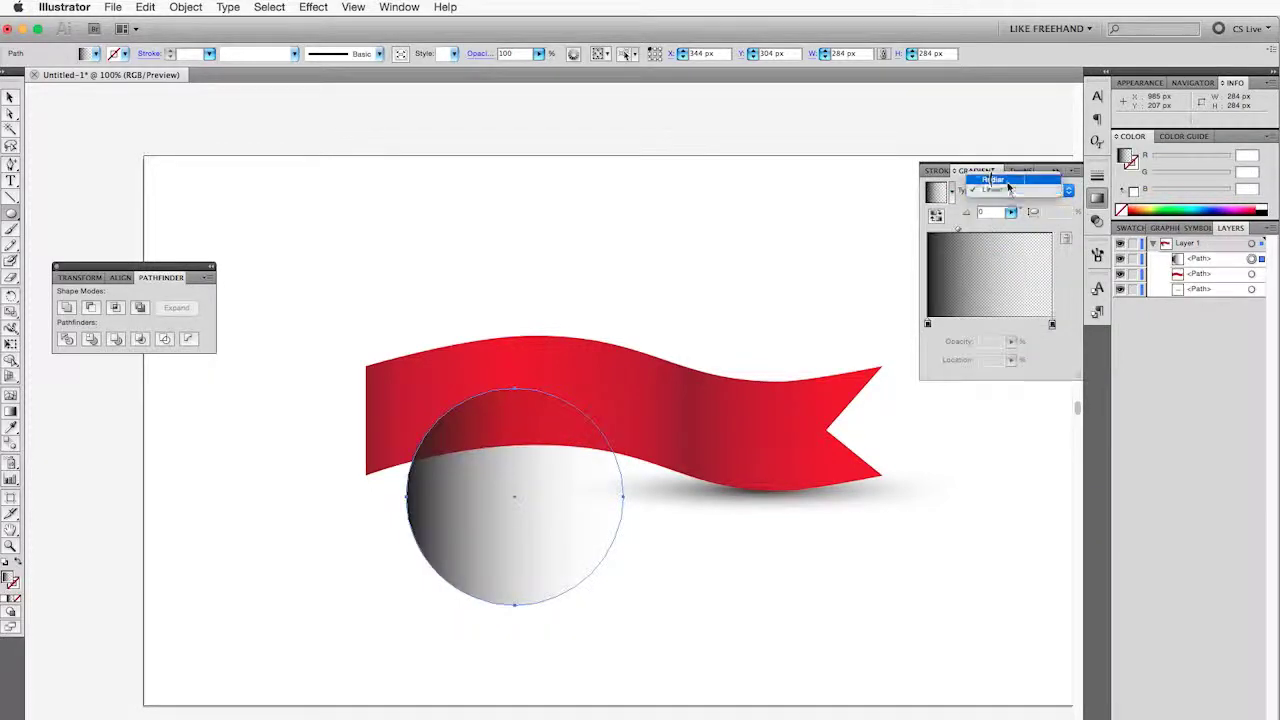
Squeeze the circle into a tall narrow ellipse and move it to the ribbon's left edge.
left_click(10, 97)
scroll(413, 507, "left", 2)
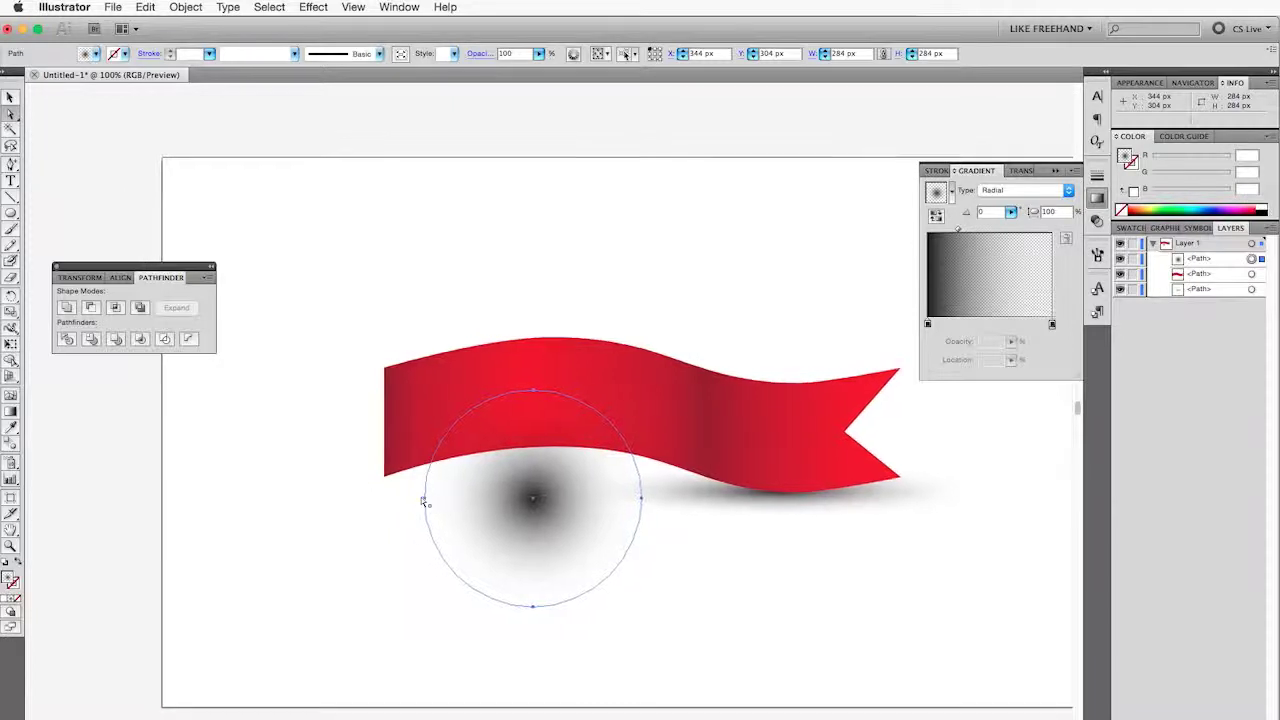
left_click_drag(431, 497, 622, 496)
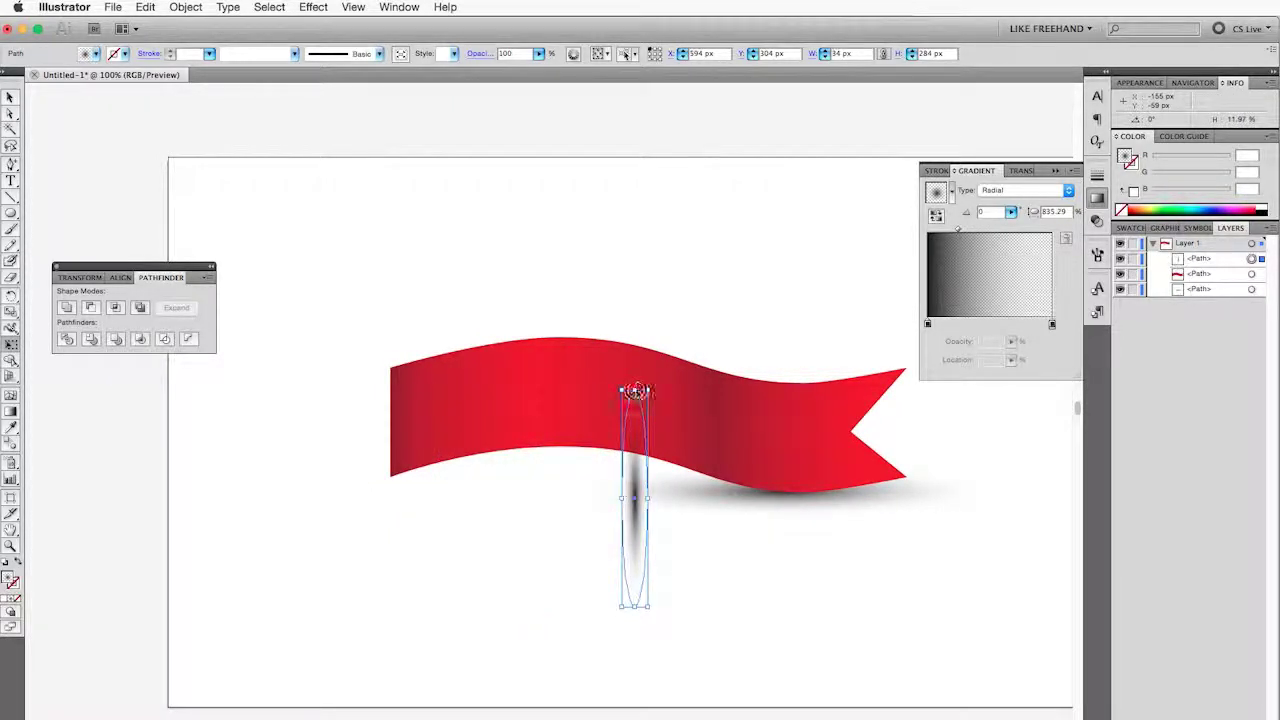
left_click_drag(635, 390, 635, 252)
mouse_move(634, 400)
left_mouse_down()
mouse_move(393, 384)
mouse_move(357, 400)
left_mouse_up()
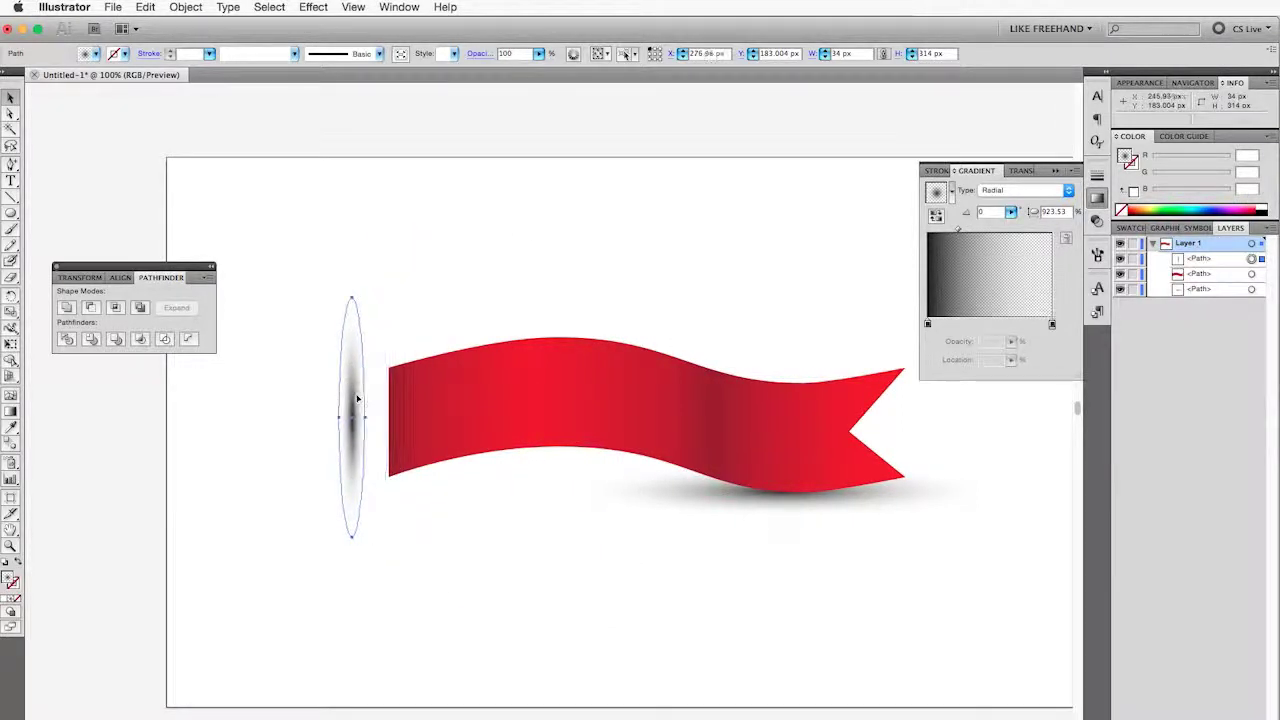
left_click_drag(10, 214, 45, 209)
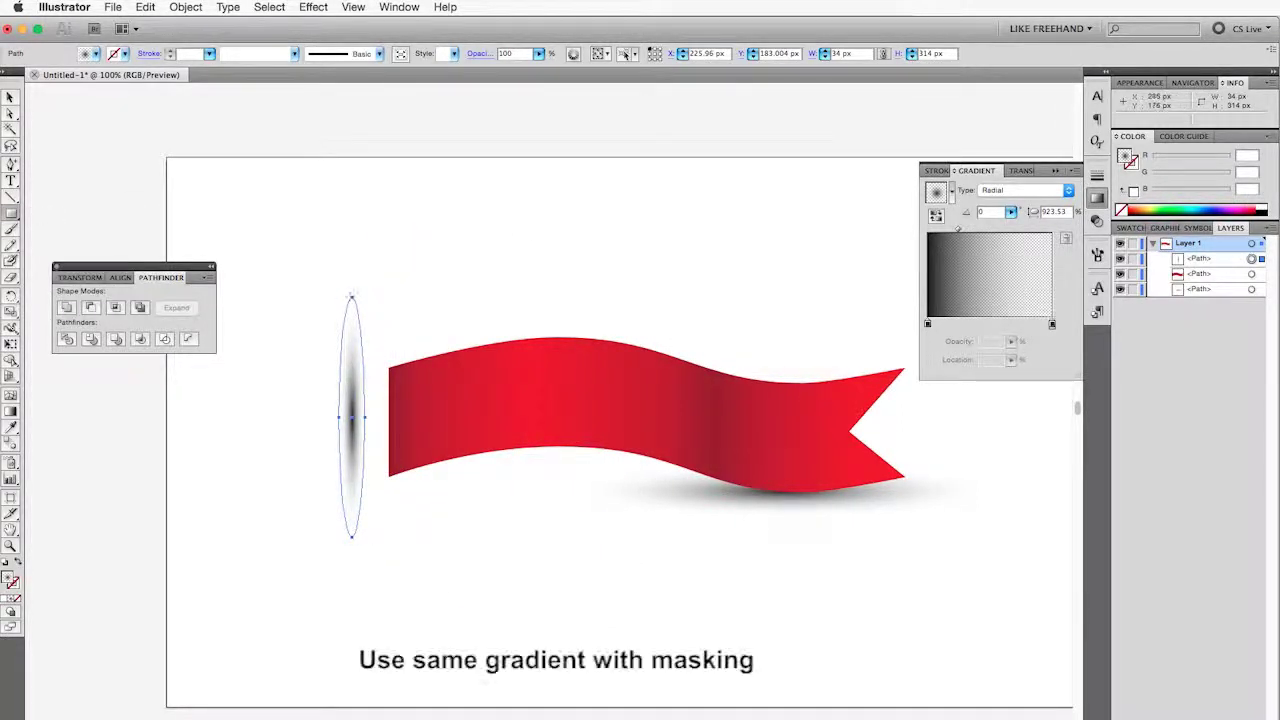
Draw a thin white rectangle over the ellipse and make a clipping mask from both.
left_click_drag(352, 291, 376, 556)
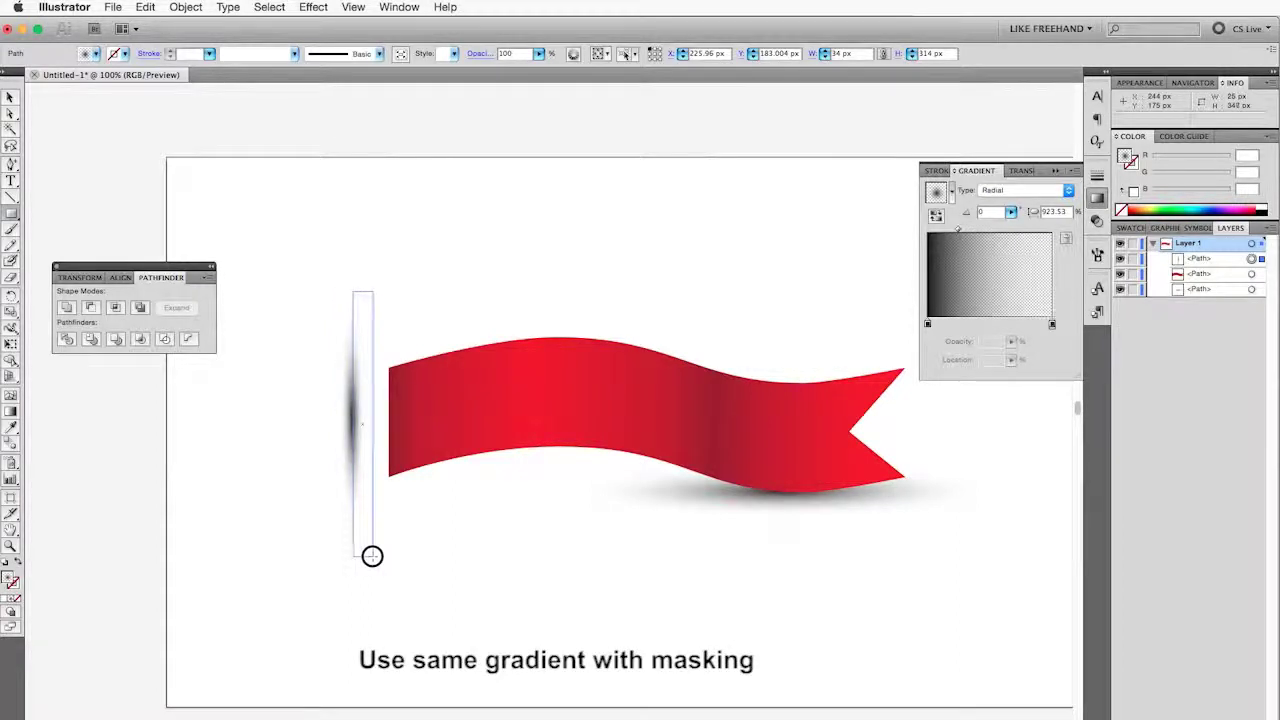
left_click(95, 53)
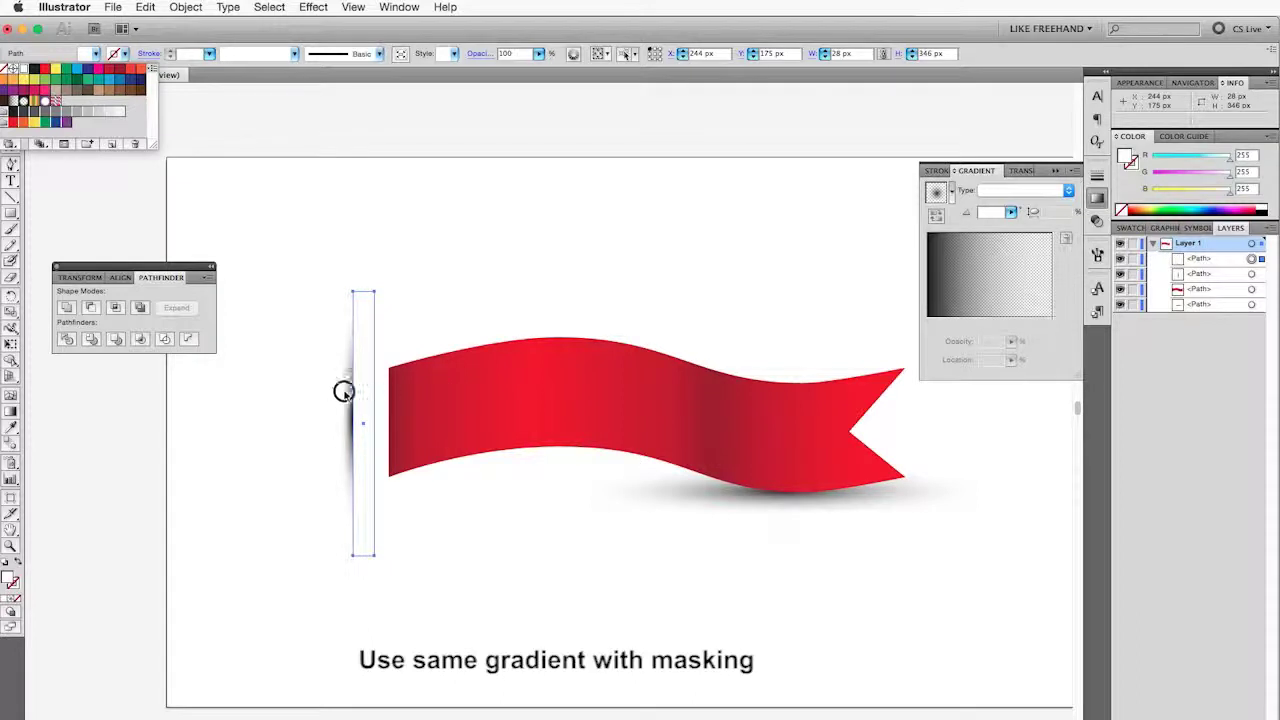
left_click(344, 392)
left_click(228, 7)
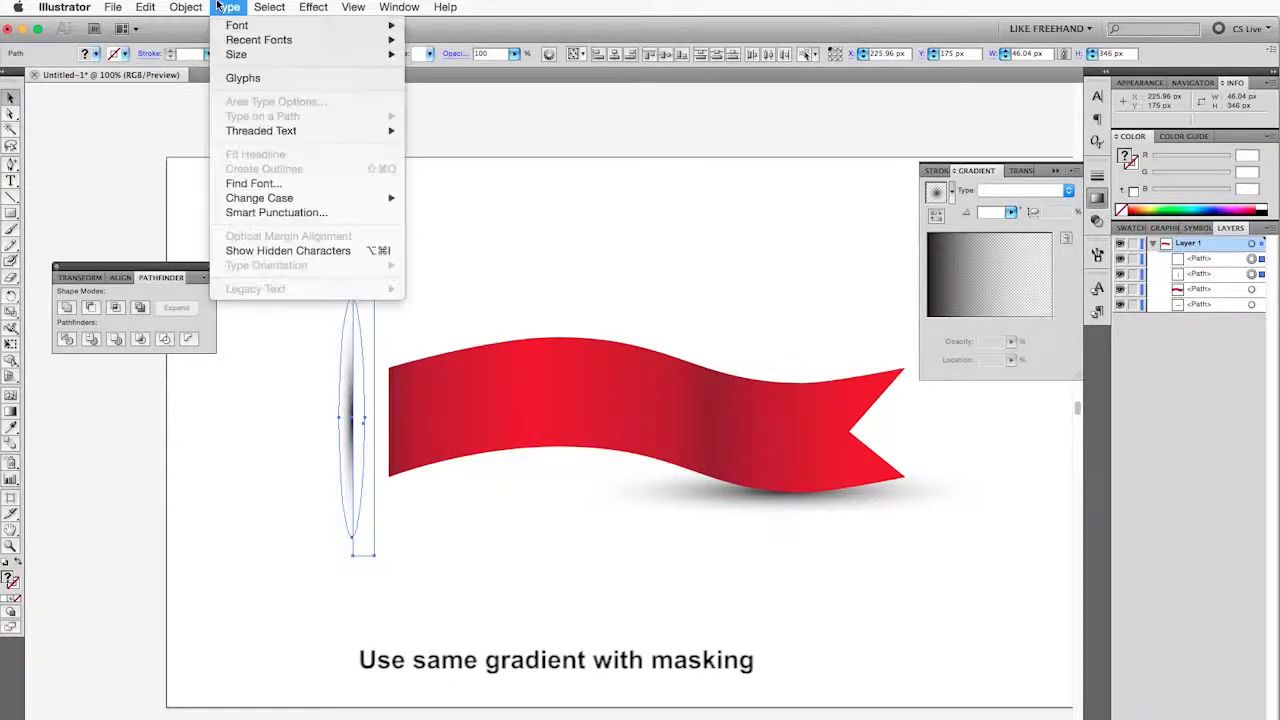
left_click(398, 405)
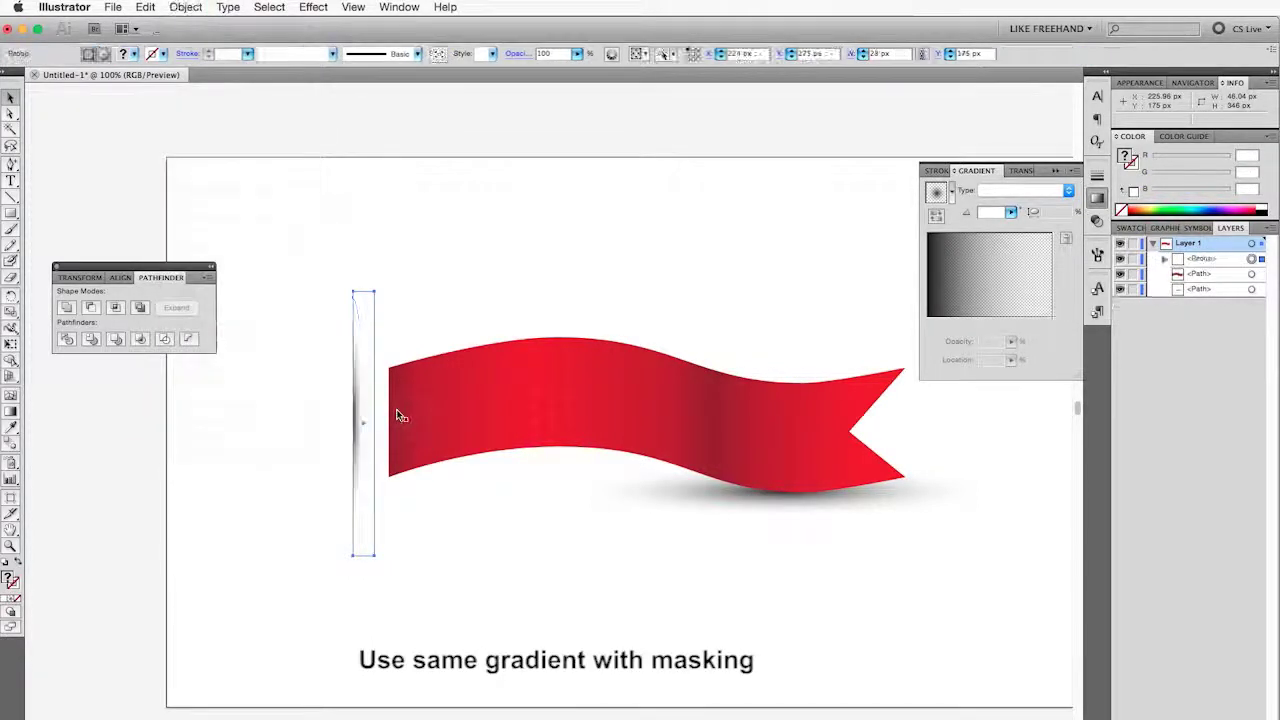
left_click(399, 309)
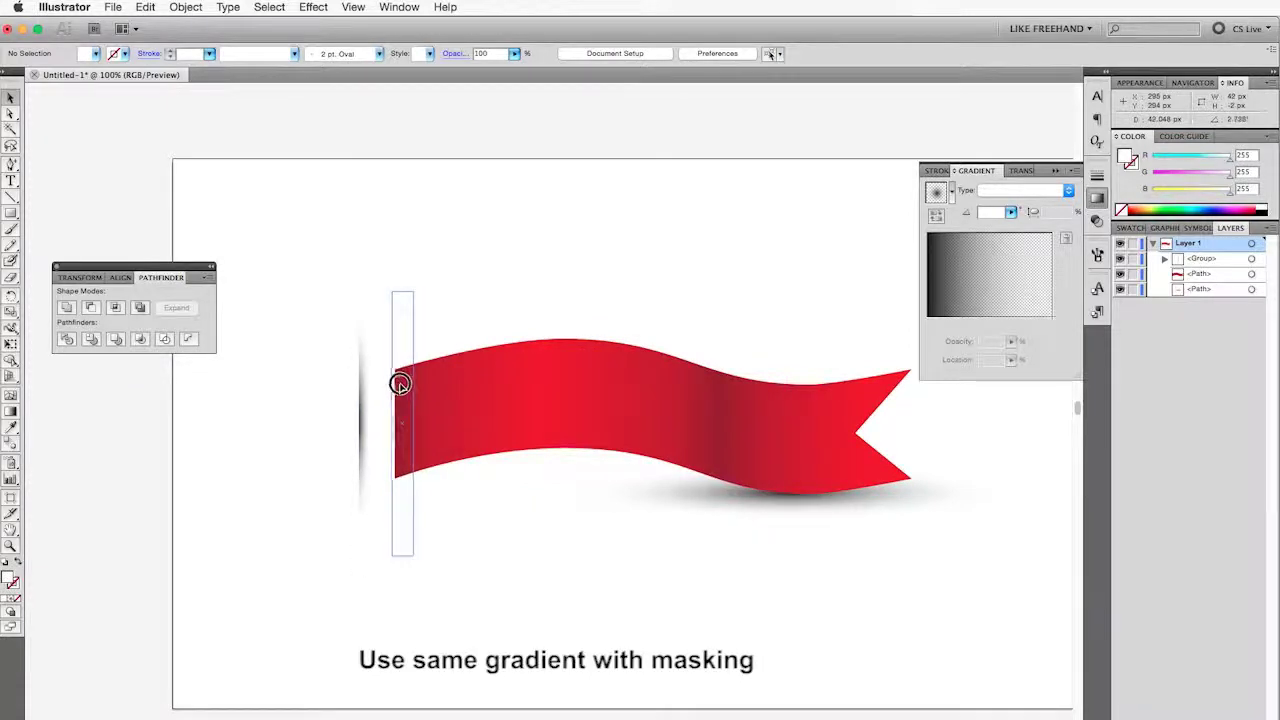
Scale the clipped shading strip taller and nudge it slightly down.
left_click(403, 380)
key("s")
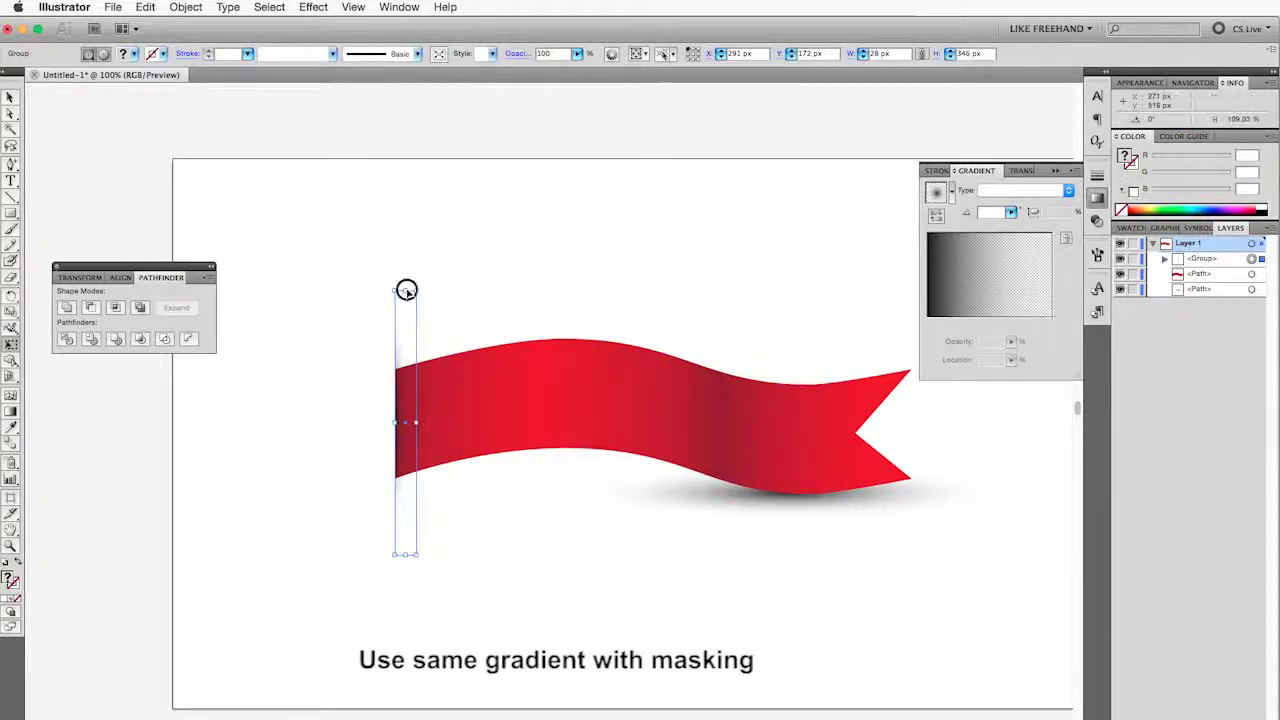
left_click_drag(404, 290, 404, 266)
key("v")
key("shift+Down")
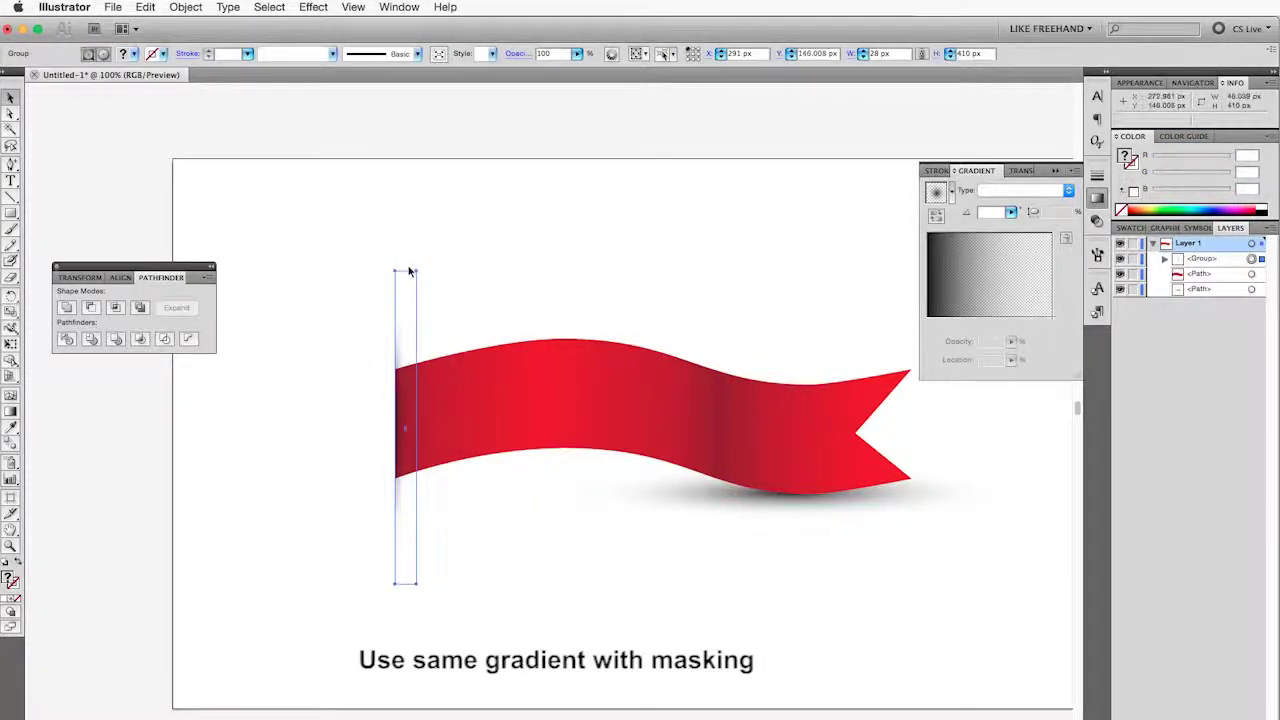
left_click(502, 265)
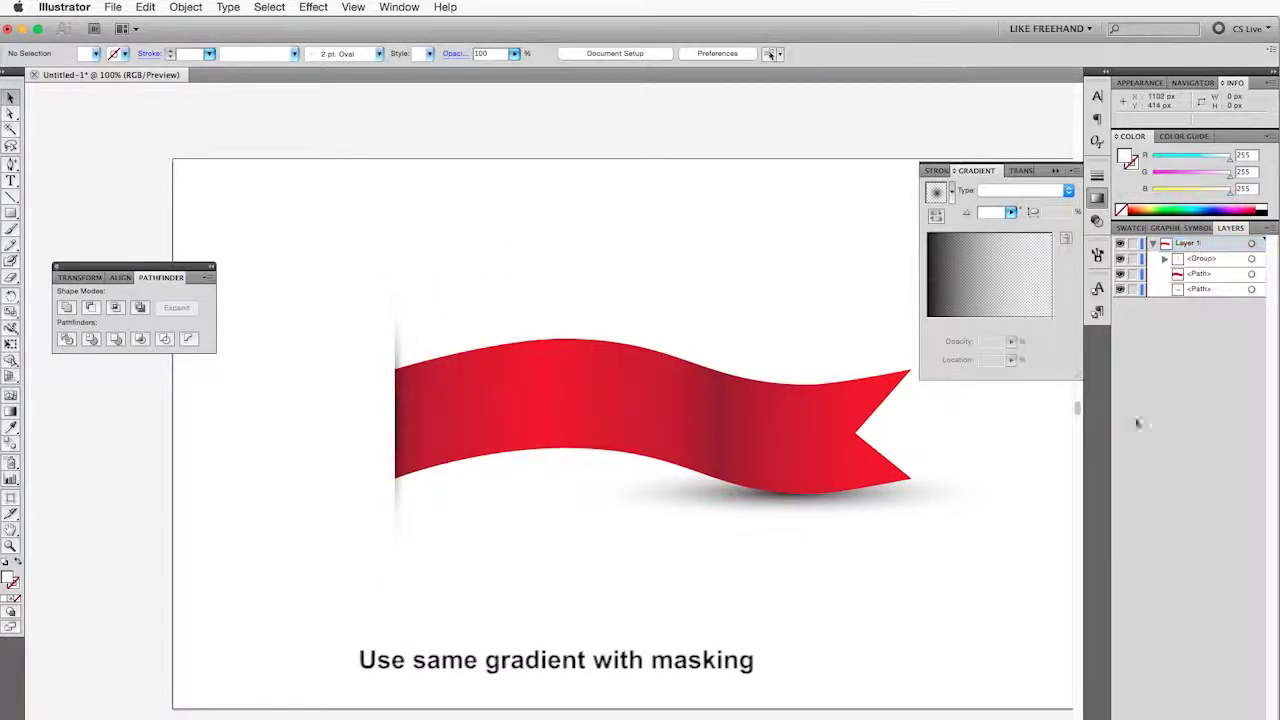
left_click(56, 268)
left_click(10, 213)
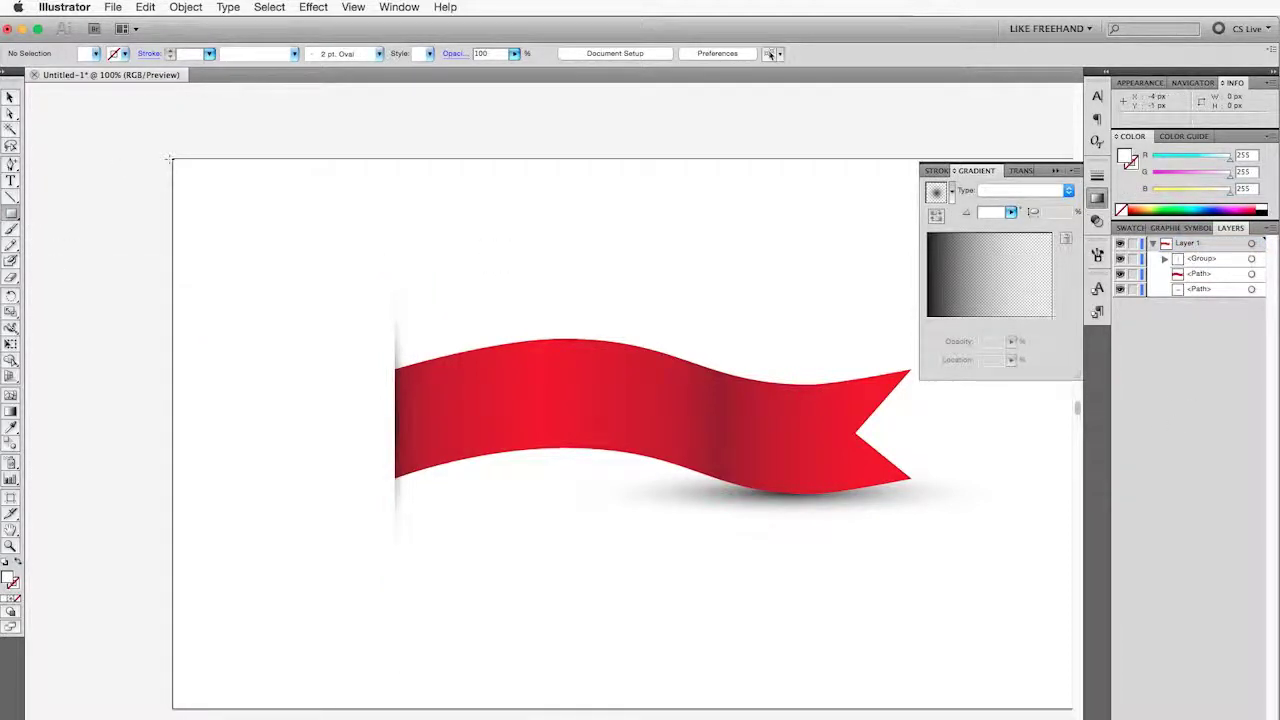
Add an artboard-sized rectangle with a grey radial gradient behind the red ribbon, midpoint shifted outward.
mouse_move(173, 159)
left_mouse_down()
mouse_move(823, 584)
mouse_move(1052, 709)
left_mouse_up()
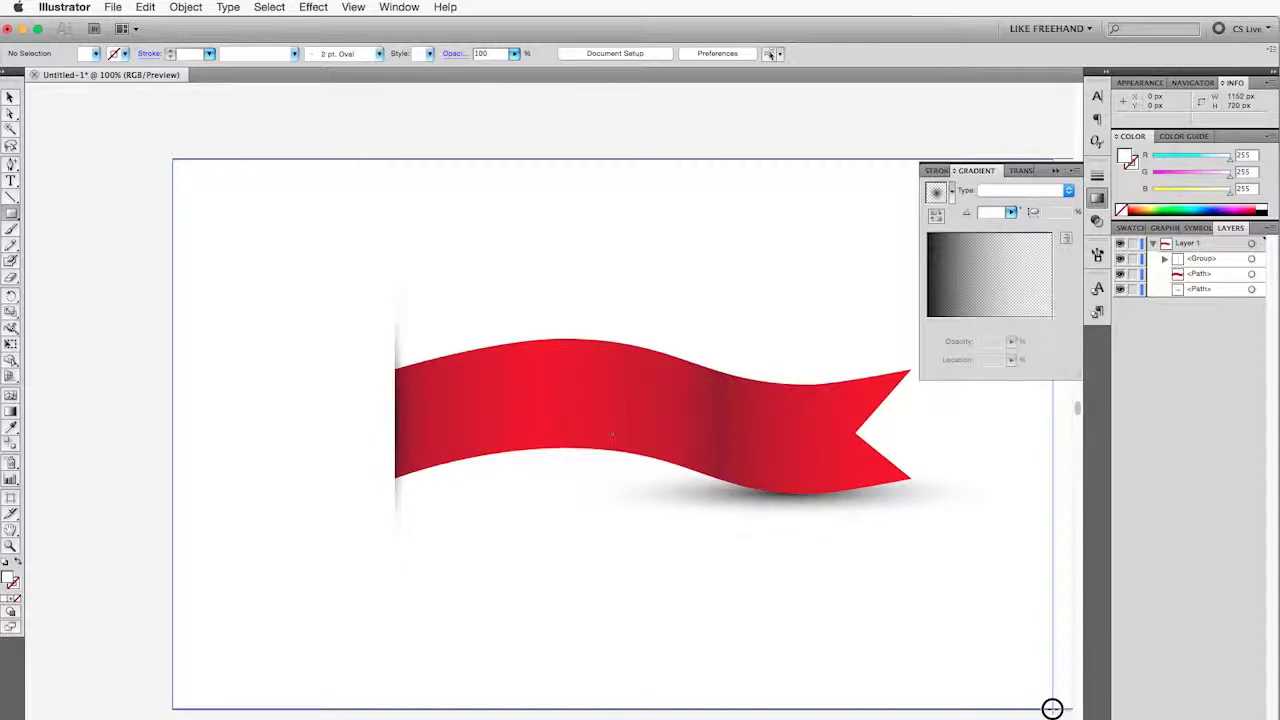
left_click(936, 192)
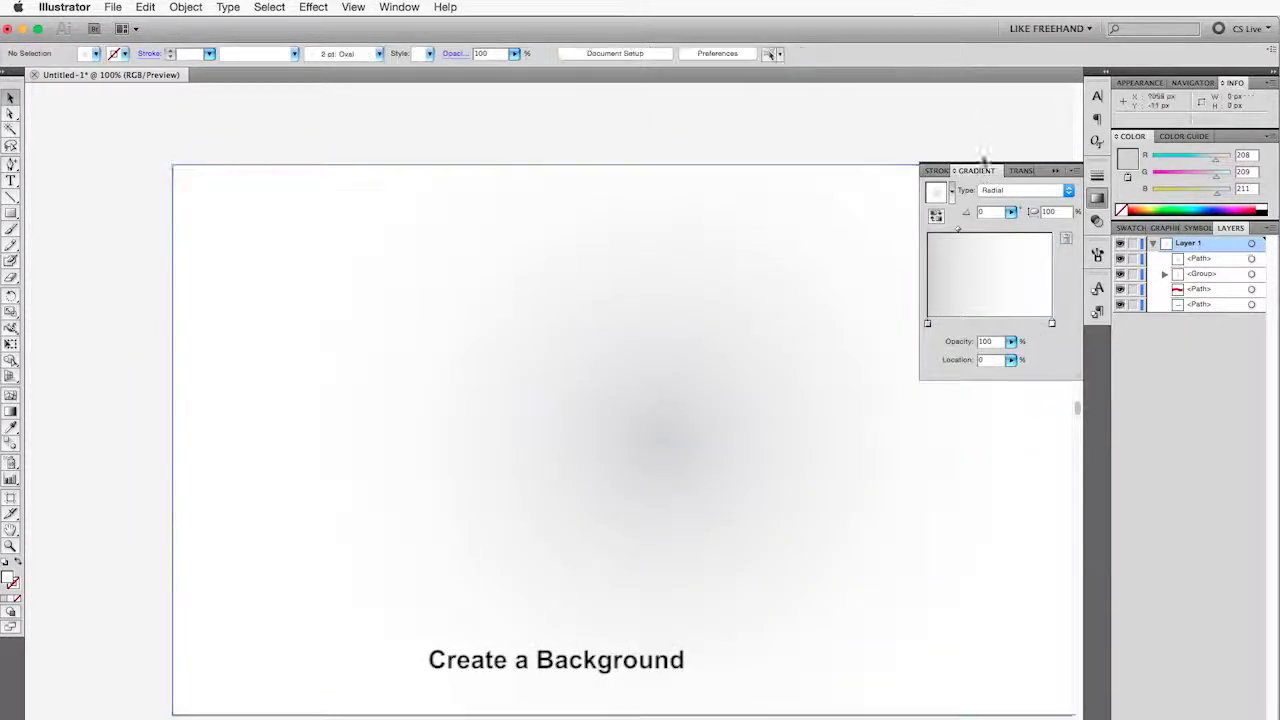
left_click_drag(1200, 258, 1211, 310)
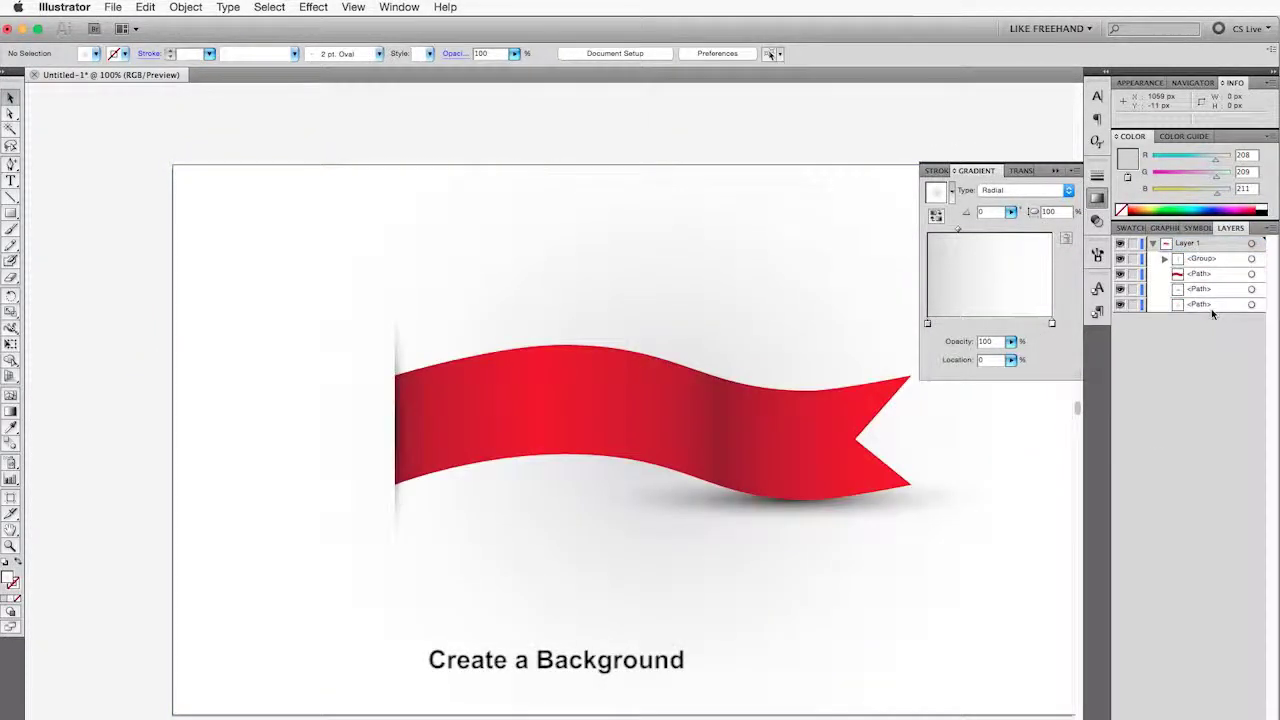
left_click(1251, 304)
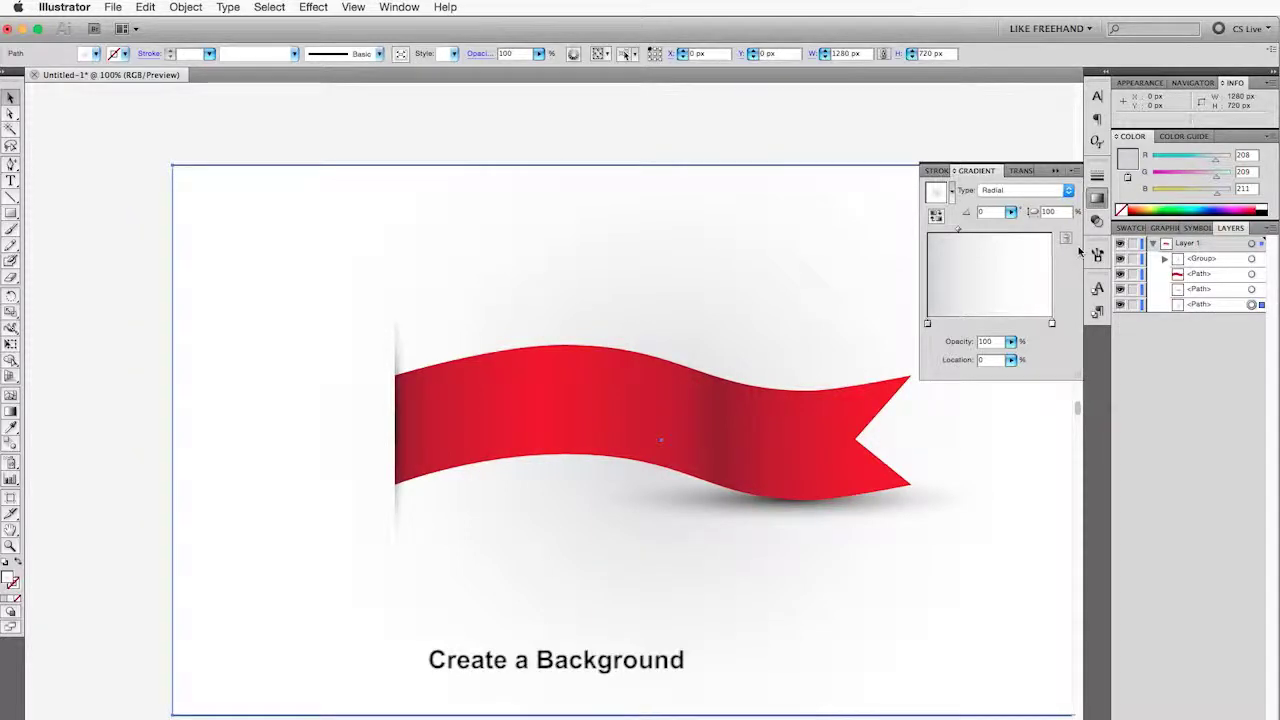
left_click_drag(960, 230, 977, 230)
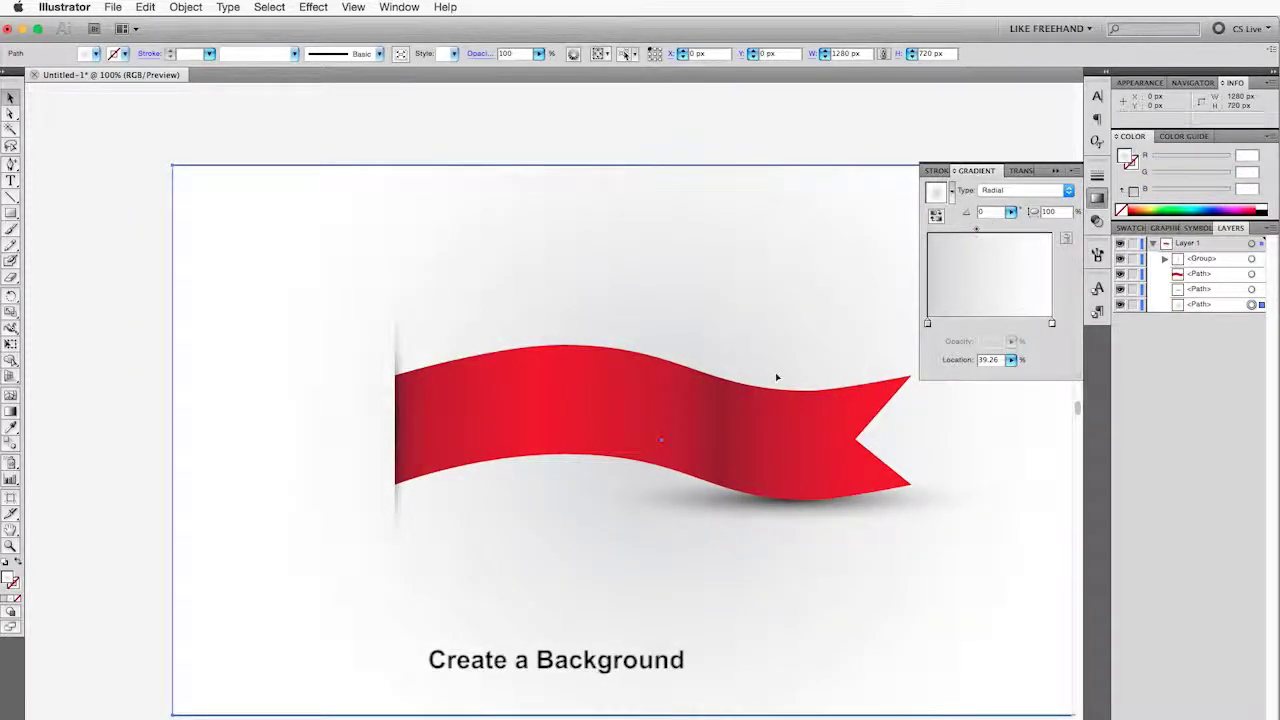
scroll(776, 377, "right", 2)
scroll(777, 371, "right", 2)
Group the red ribbon, pole and shadow and move the group lower on the artboard.
key("super+shift+a")
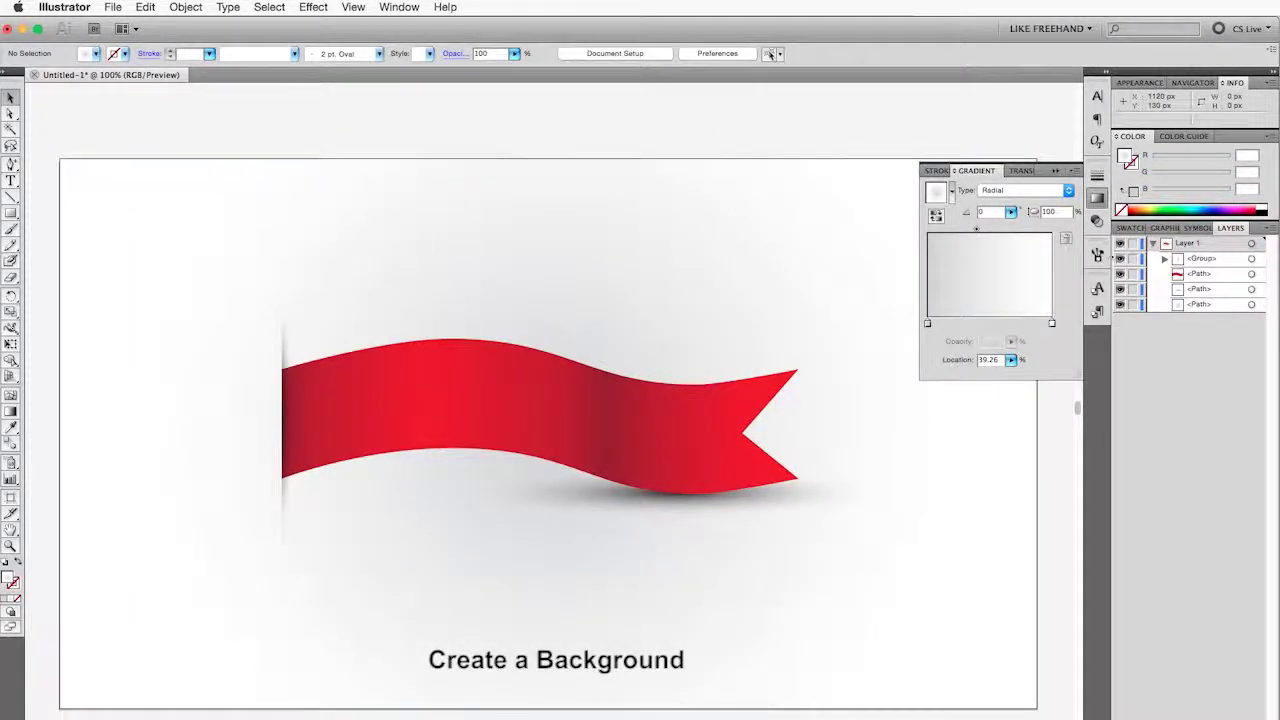
left_click_drag(239, 316, 826, 548)
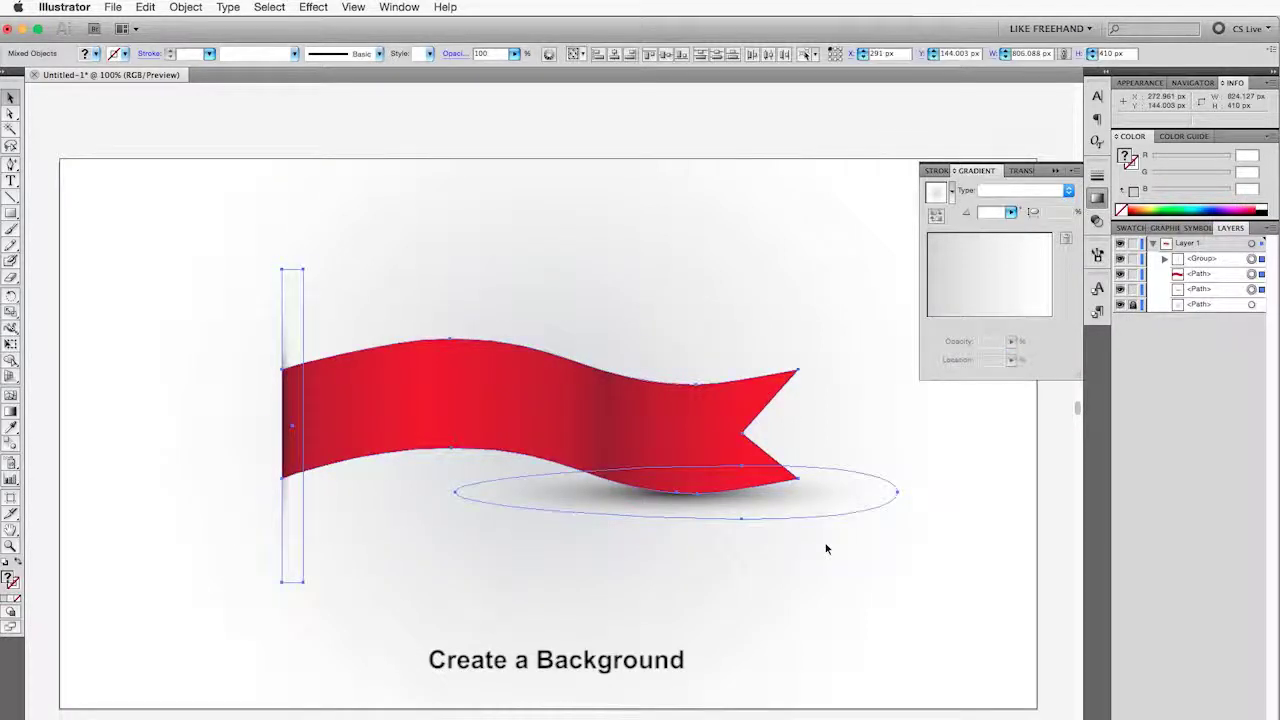
key("super+g")
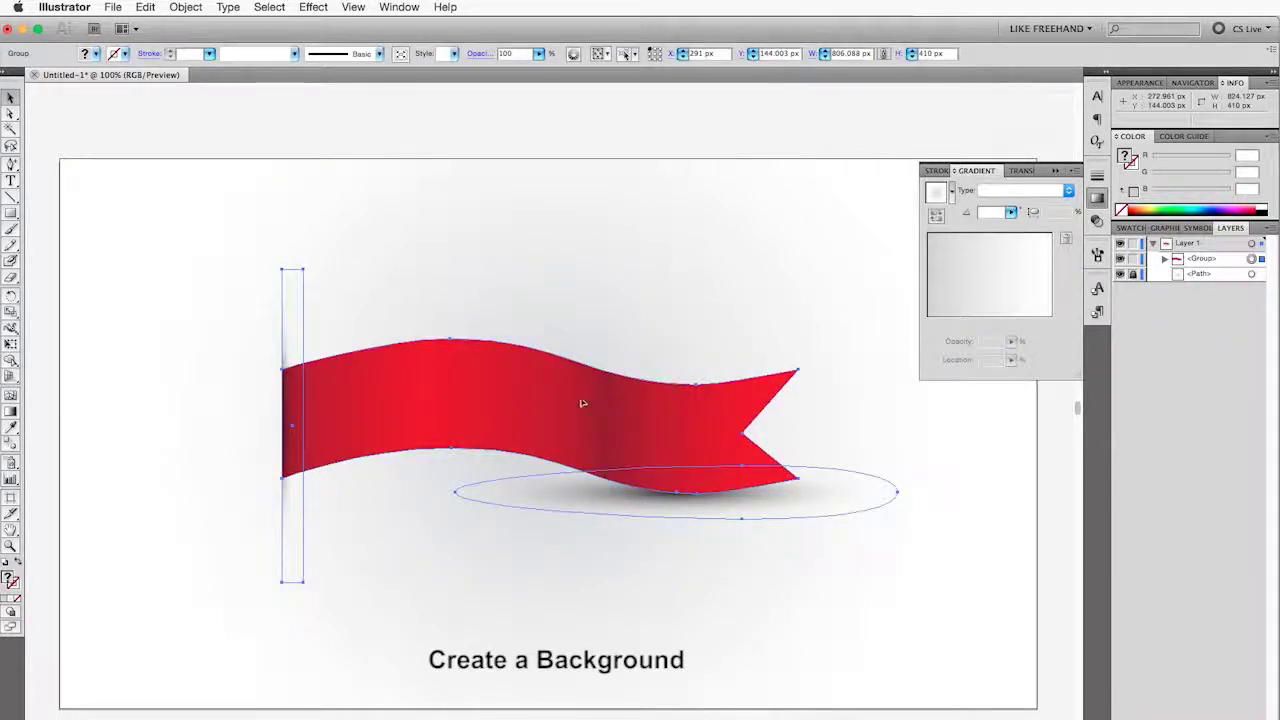
mouse_move(568, 416)
left_mouse_down()
mouse_move(566, 542)
mouse_move(531, 228)
left_mouse_up()
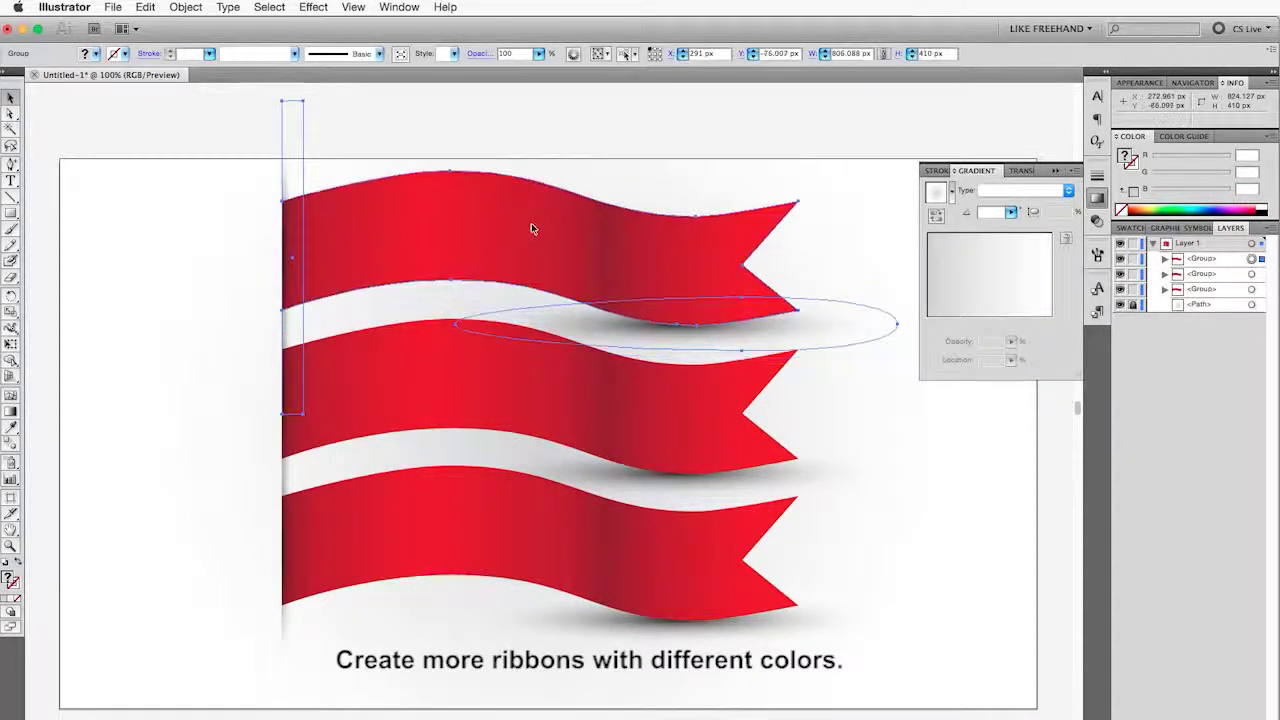
Nudge all three red ribbon groups down together, then expand the middle group and select its shape.
left_click(1262, 273)
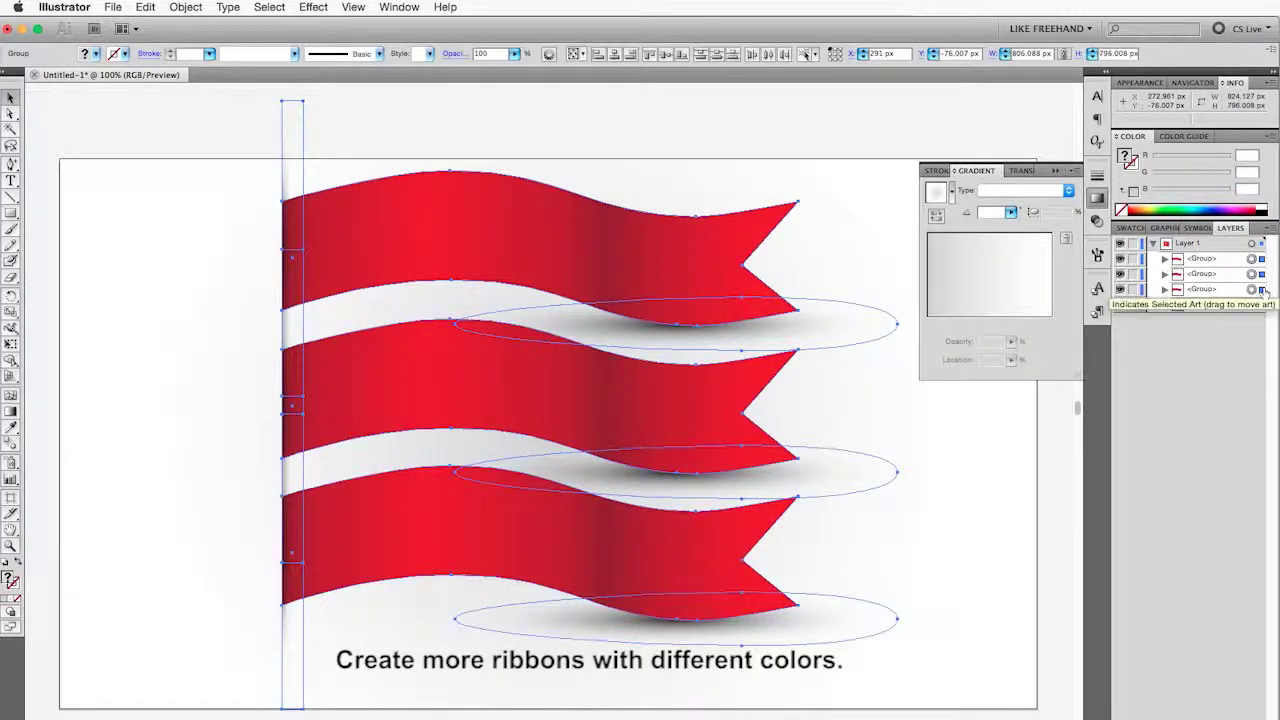
key("shift+Down")
key("shift+Down")
key("shift+Down")
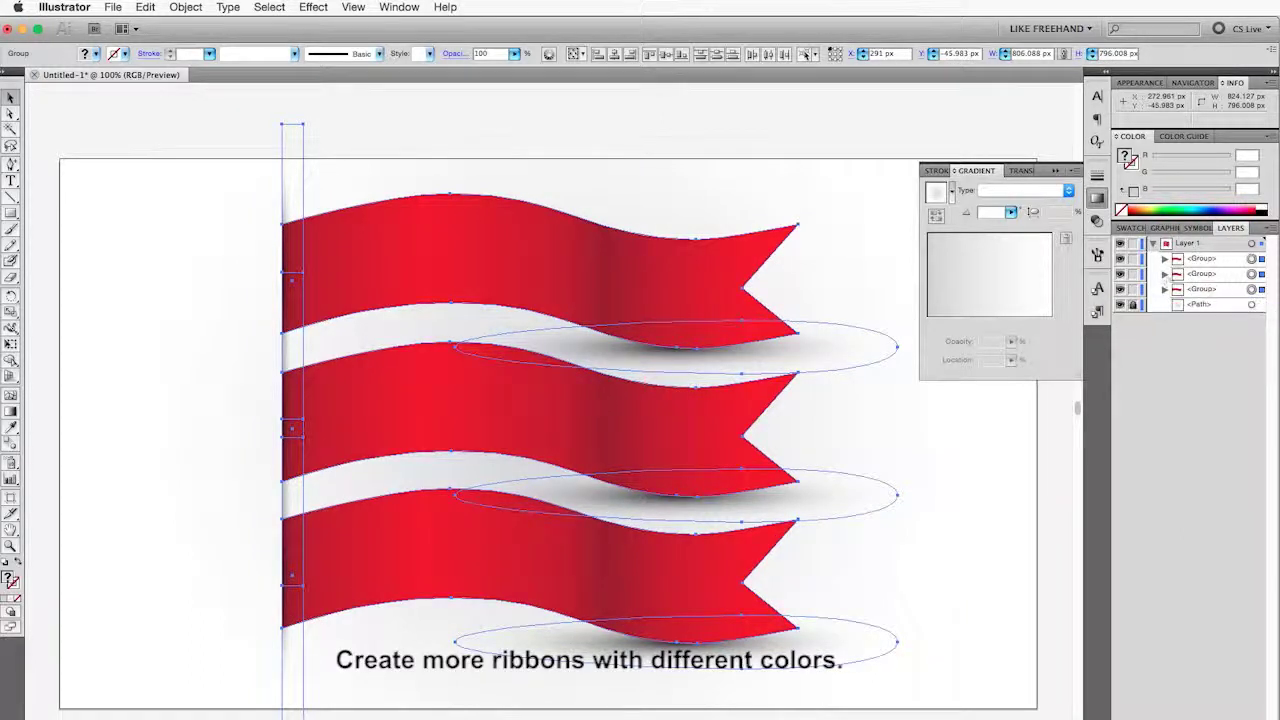
left_click(1164, 273)
left_click(1262, 304)
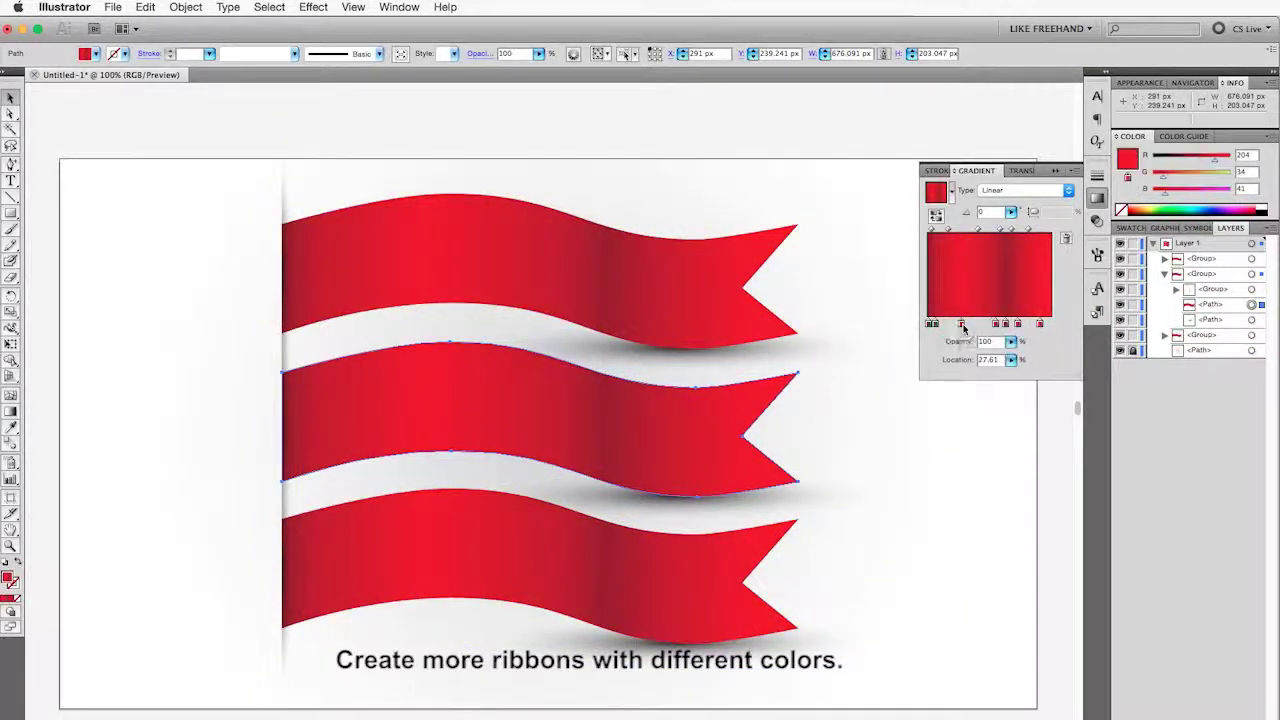
Recolour the middle ribbon's gradient stops green.
double_click(960, 322)
left_click(907, 486)
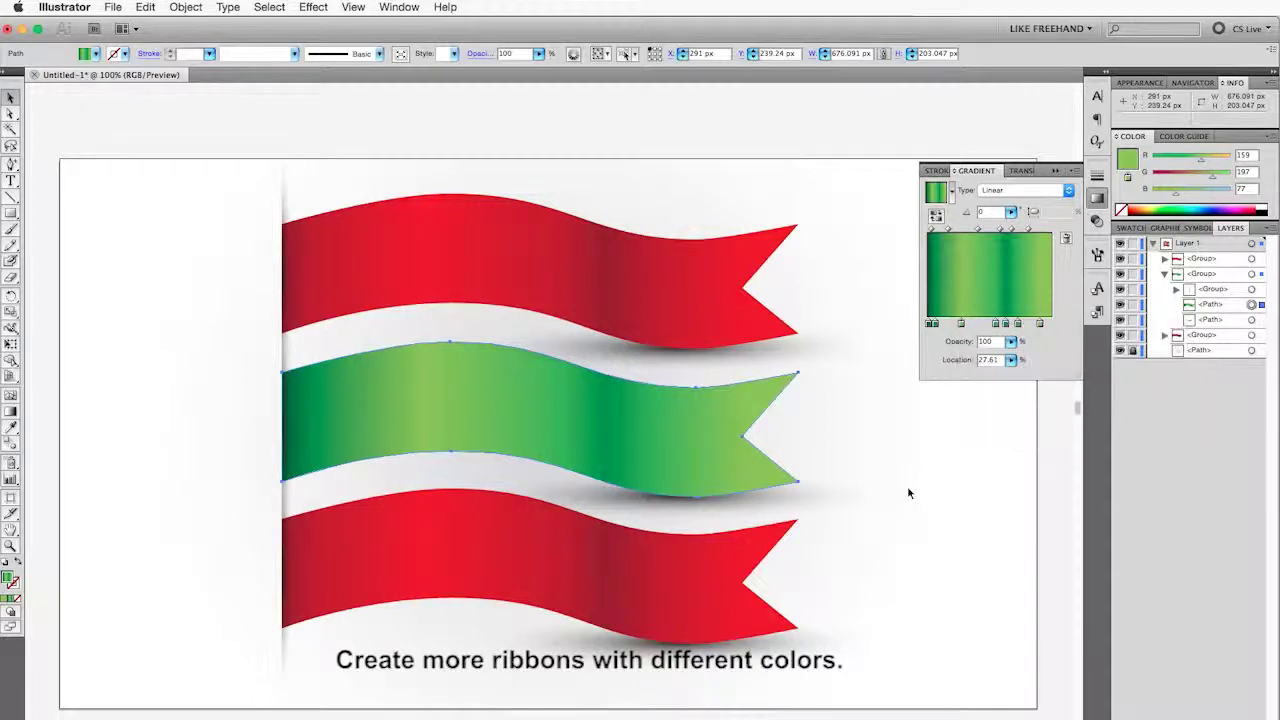
left_click(914, 524)
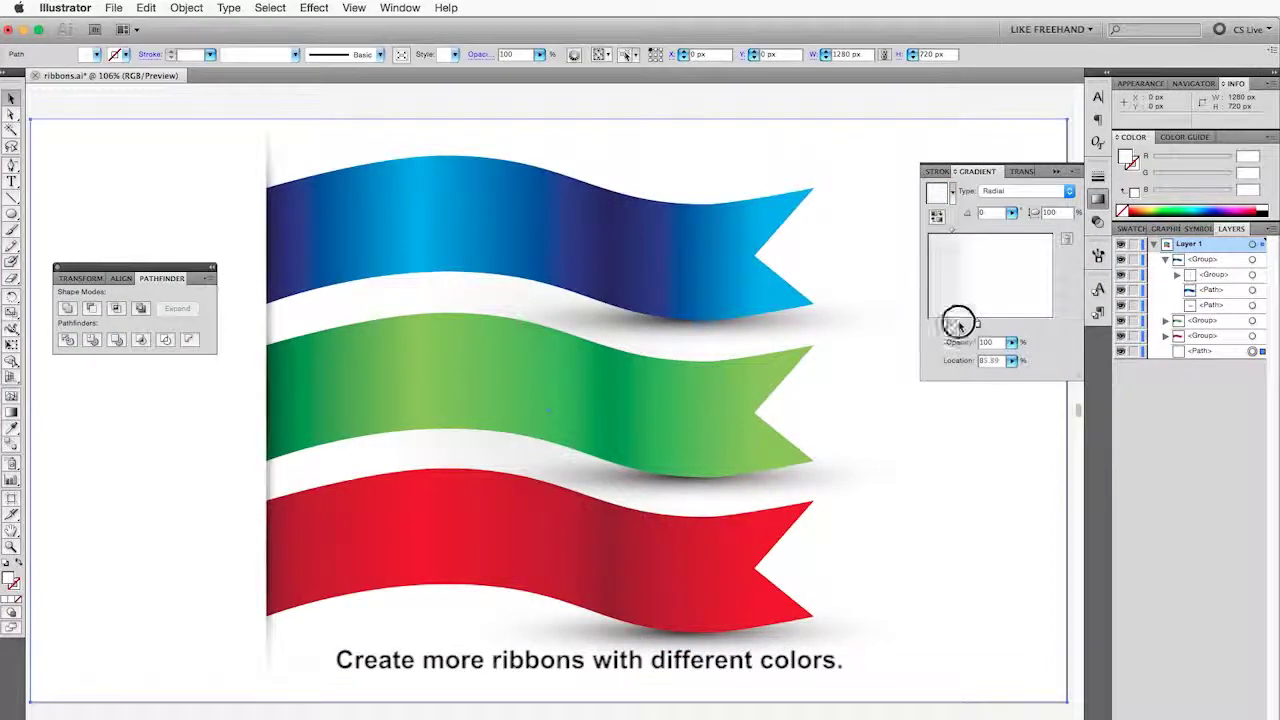
Lighten the background by moving its radial gradient's inner stop outward.
left_click(960, 323)
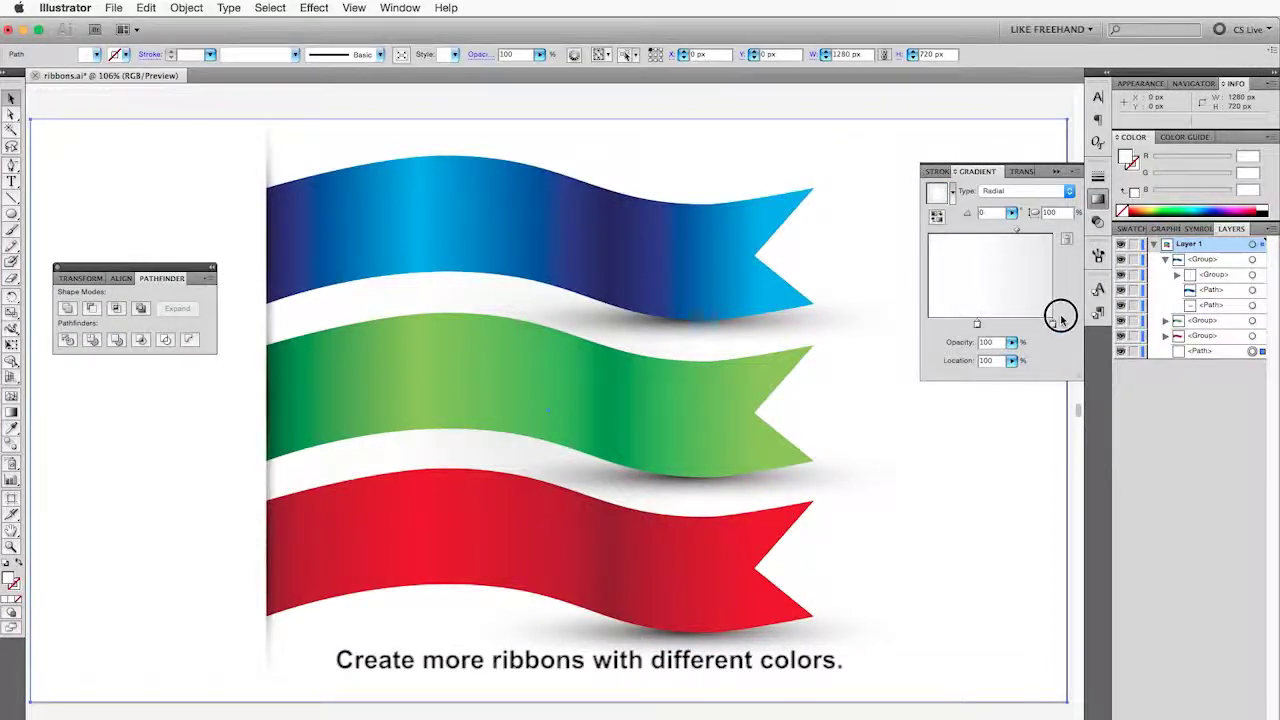
left_click_drag(978, 323, 986, 323)
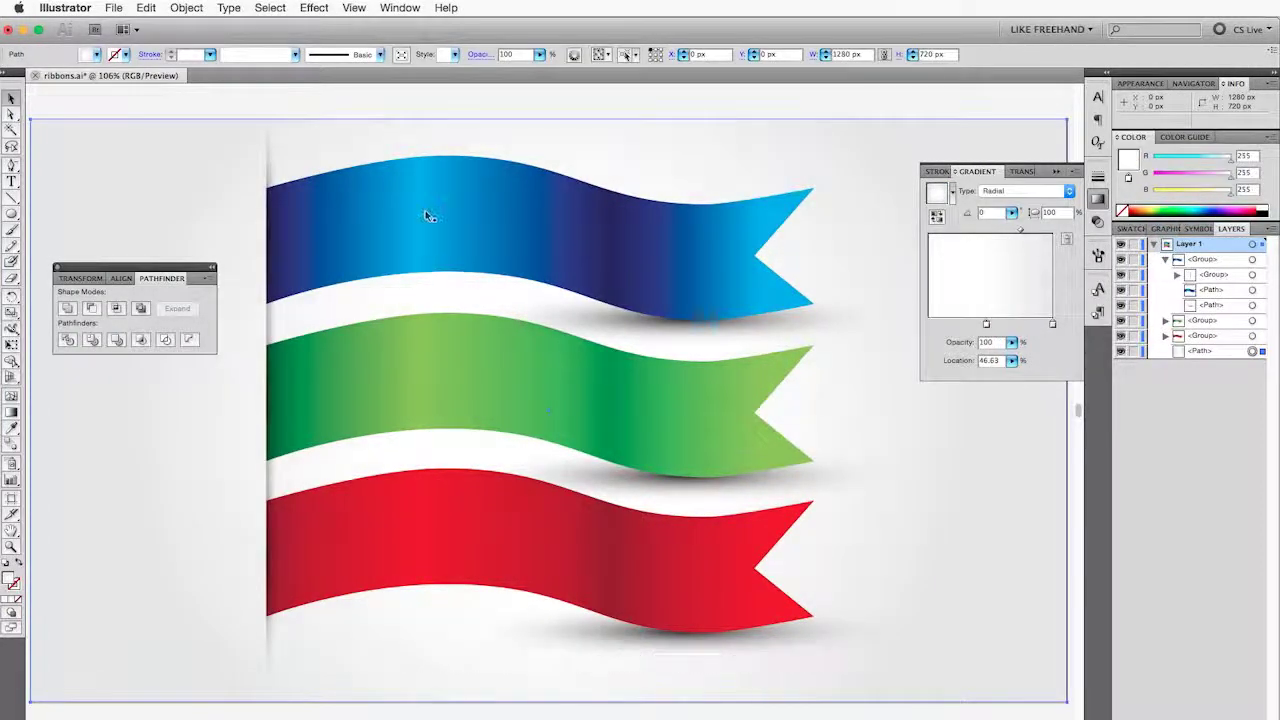
key("ctrl+minus")
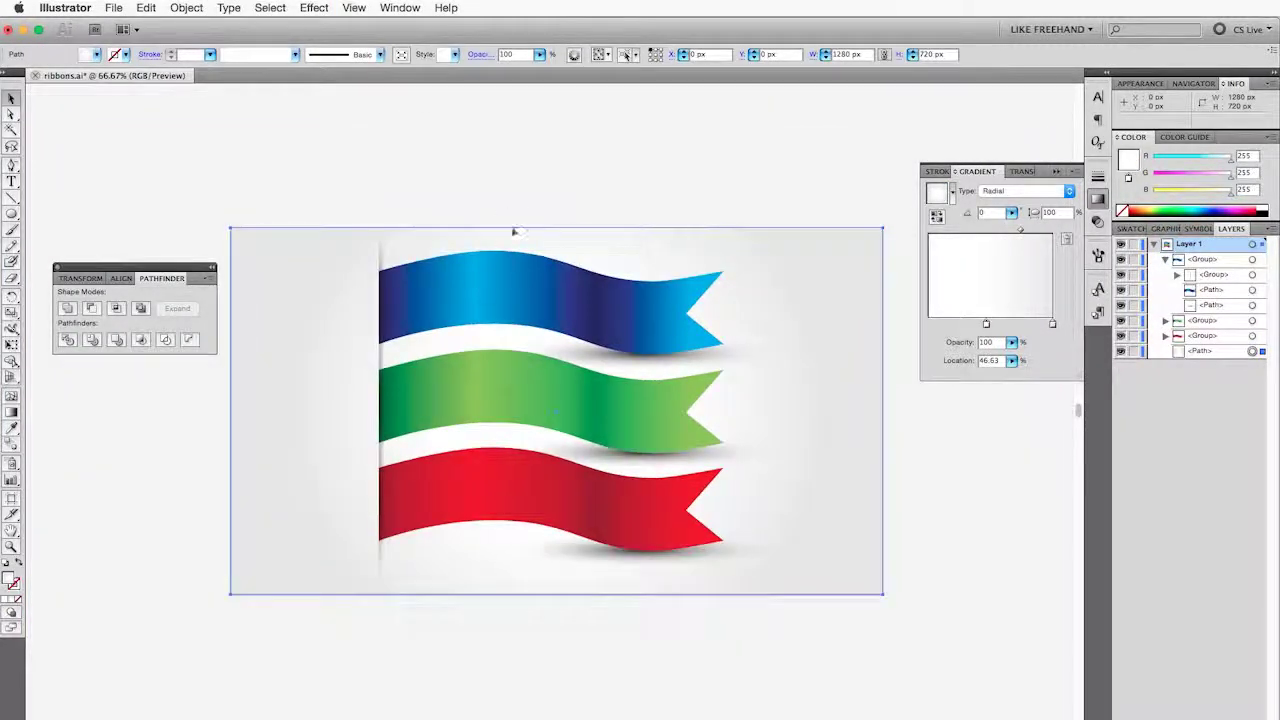
key("ctrl+plus")
left_click(11, 213)
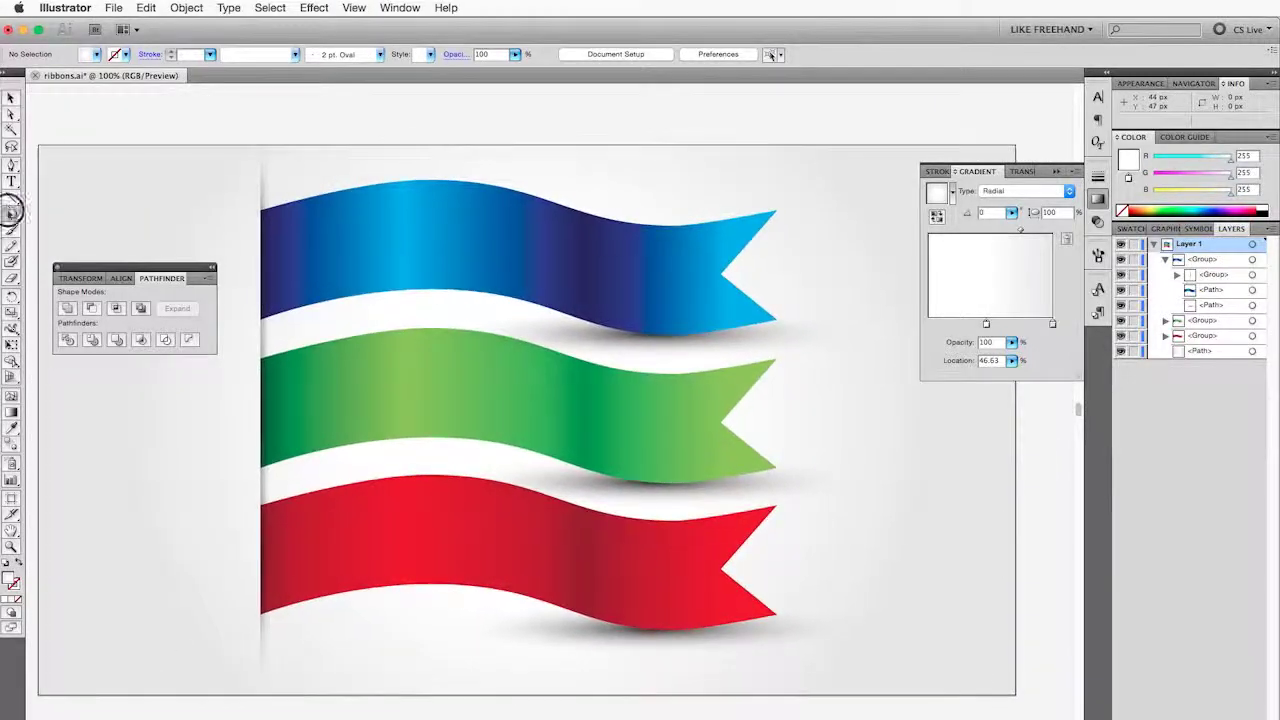
Draw an ellipse over the top of the blue ribbon and apply the Fade to Black gradient preset.
left_click_drag(289, 184, 551, 290)
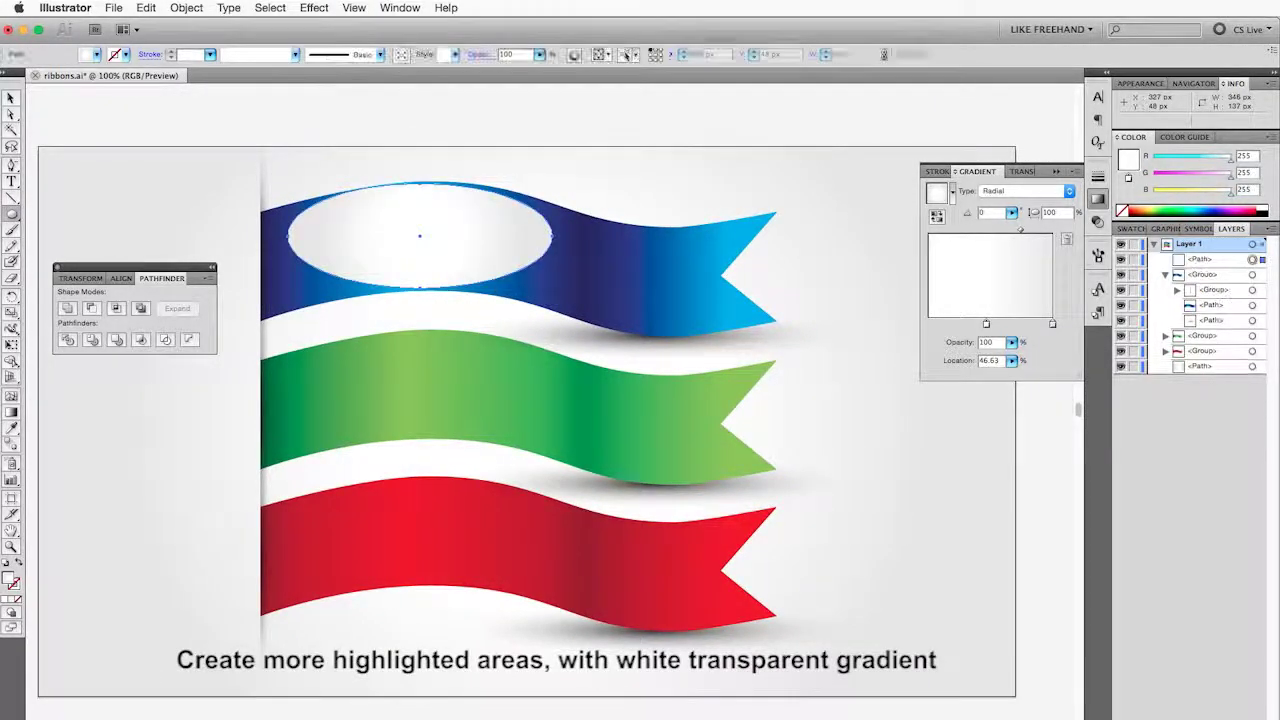
key("v")
left_click_drag(463, 223, 469, 228)
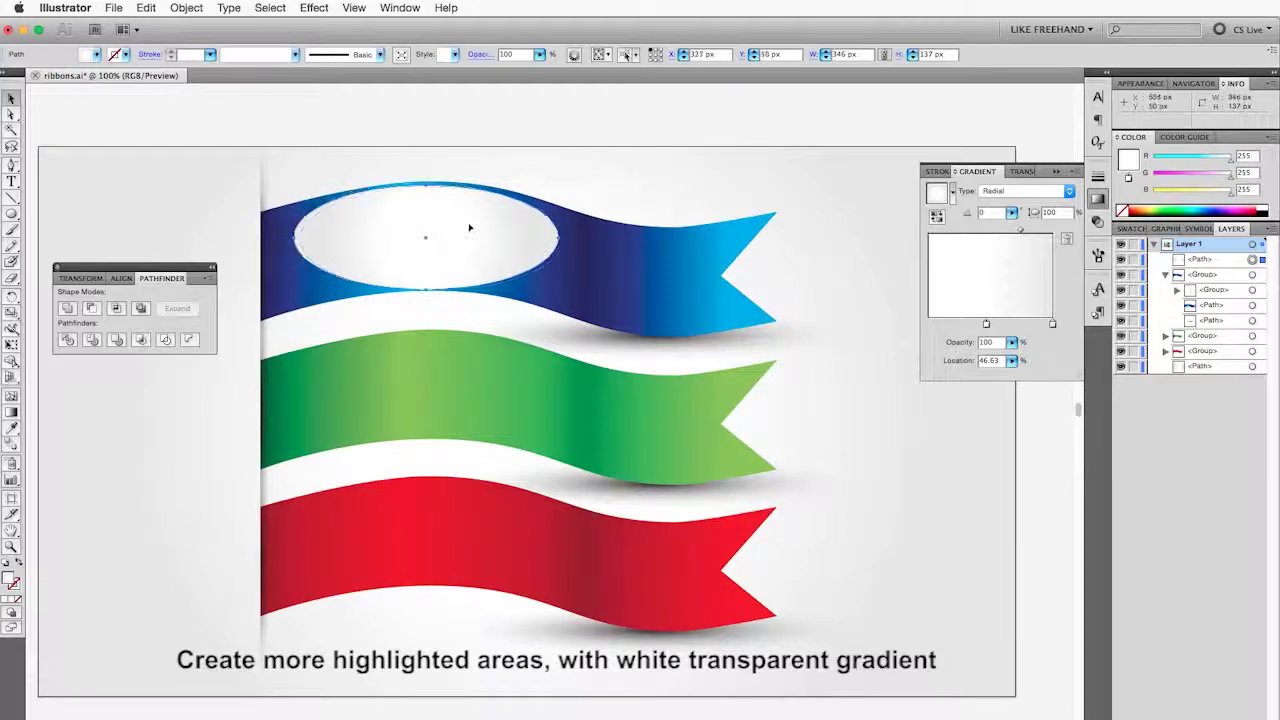
left_click(952, 193)
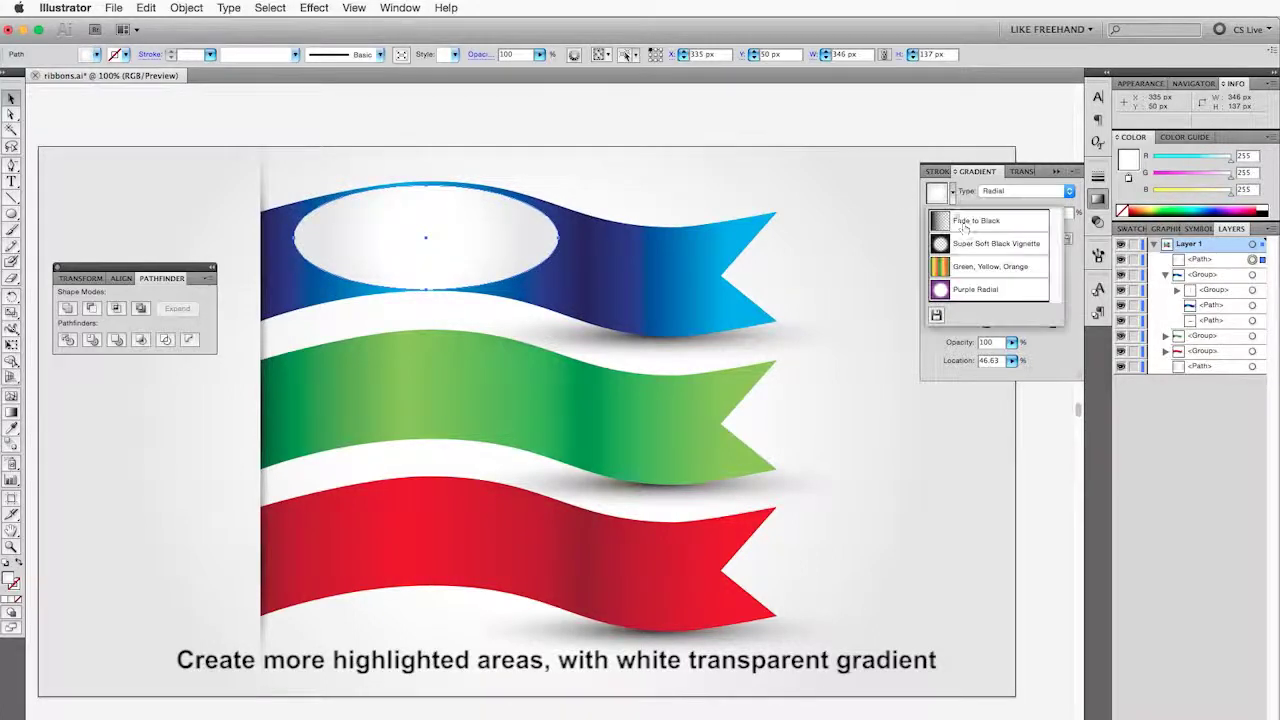
left_click(968, 228)
Set the highlight gradient angle to -90 and make both stops white.
type("-90")
key("Return")
double_click(928, 324)
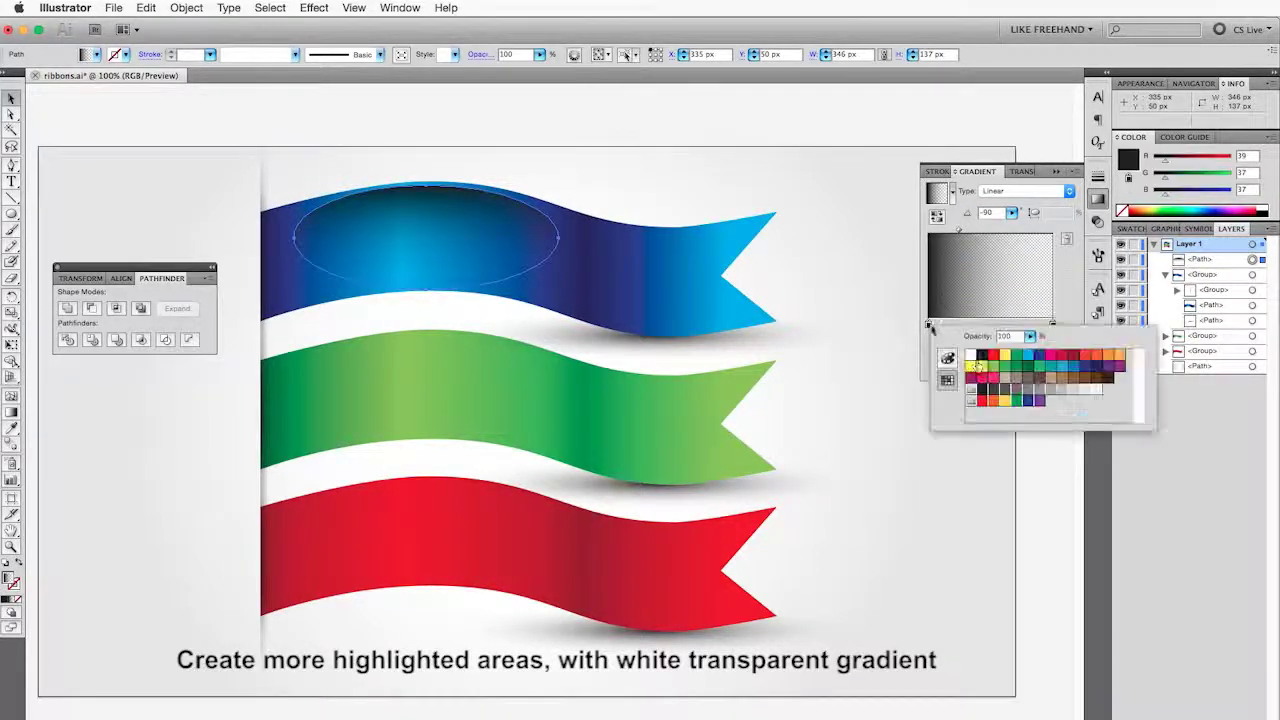
left_click(980, 360)
left_click(1052, 325)
double_click(1052, 325)
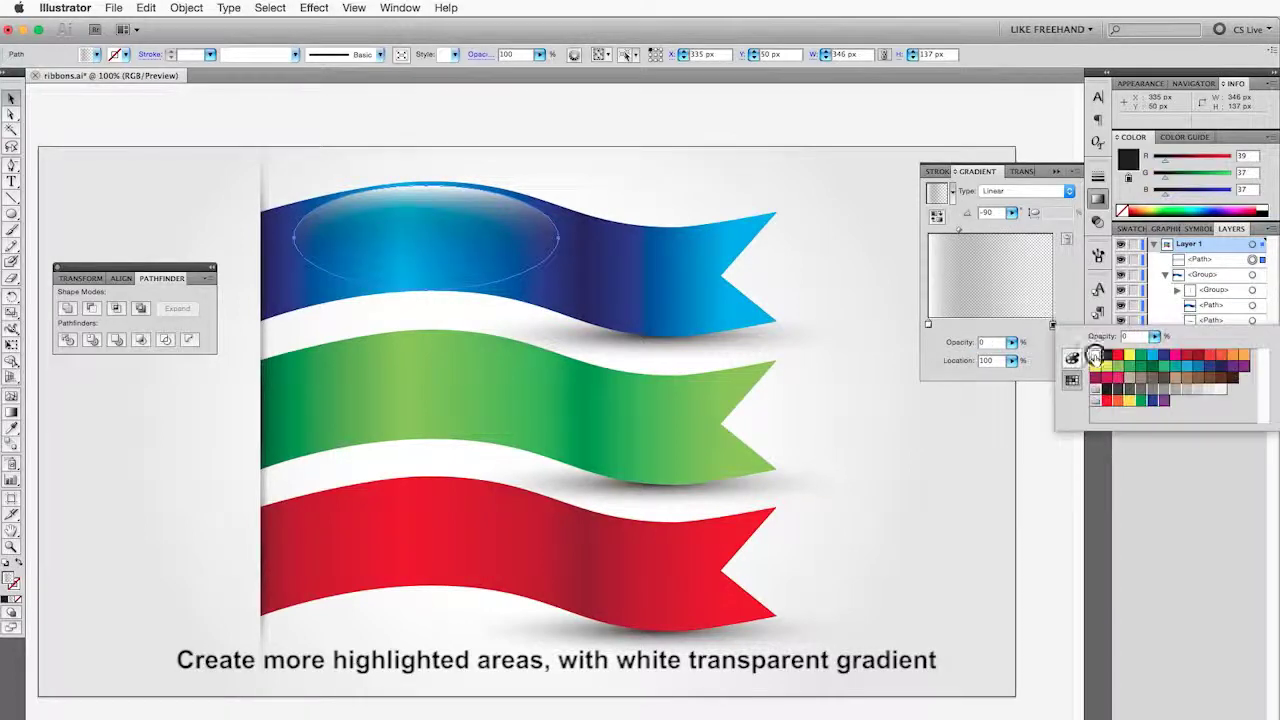
left_click(1096, 353)
left_click(1073, 294)
Lower the left stop's opacity to 46% and move the transparent stop to 78.53.
left_click(929, 326)
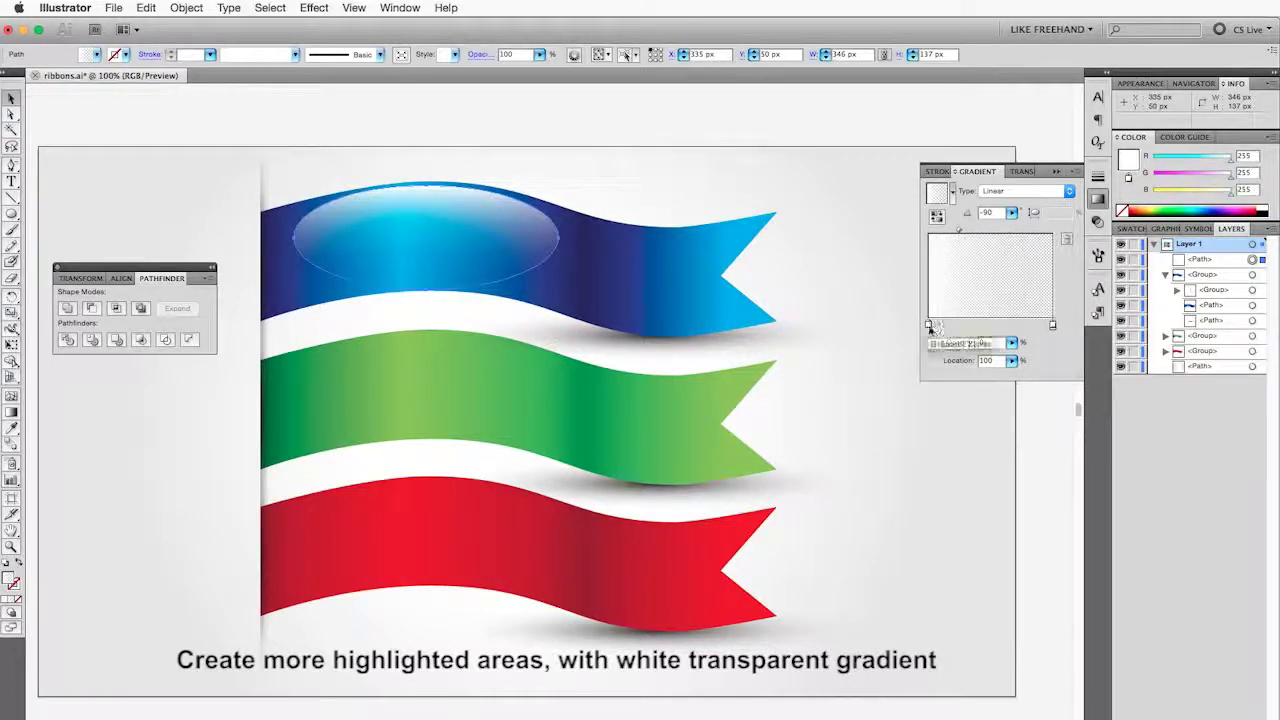
left_click_drag(1012, 343, 967, 358)
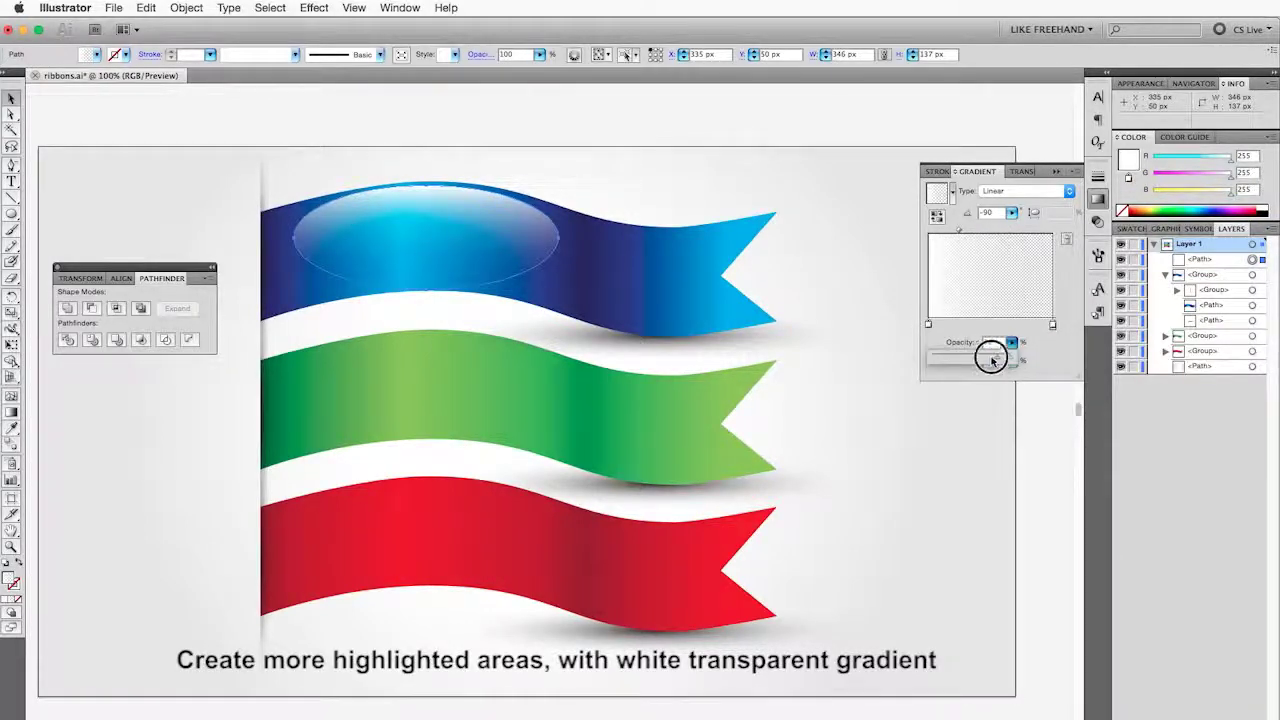
left_click(828, 283)
left_click(544, 232)
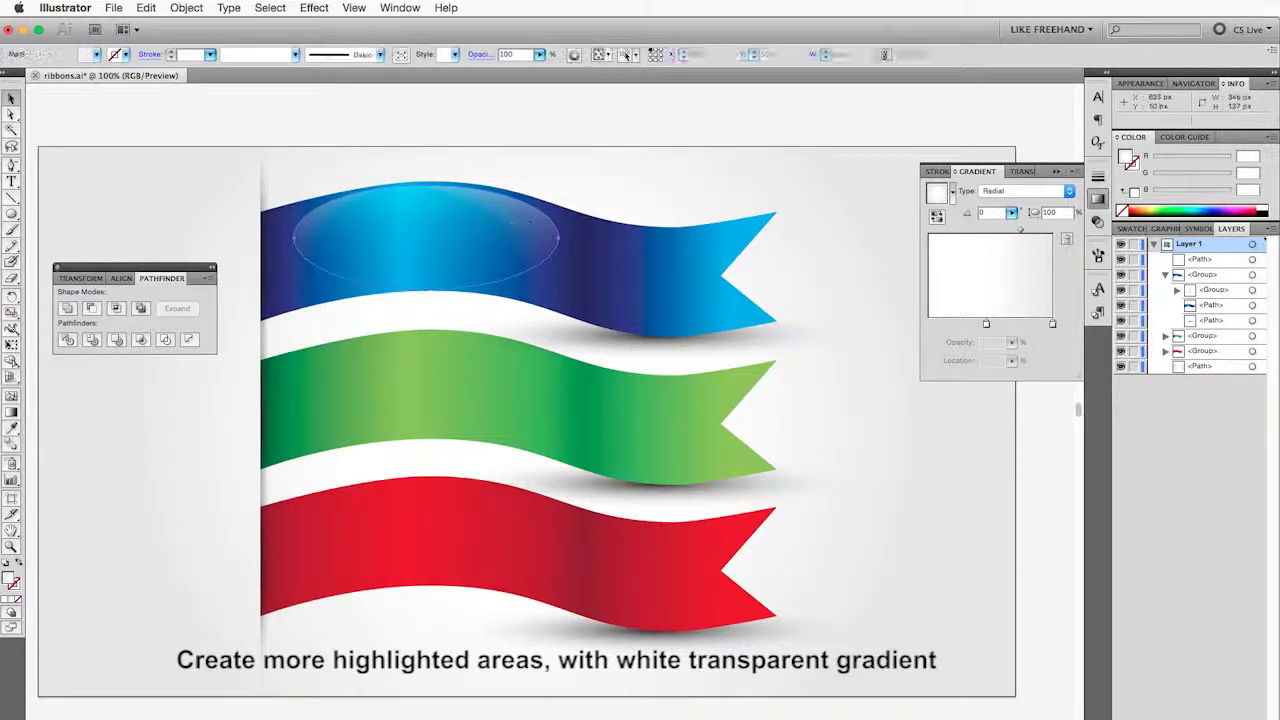
left_click_drag(1052, 325, 1025, 326)
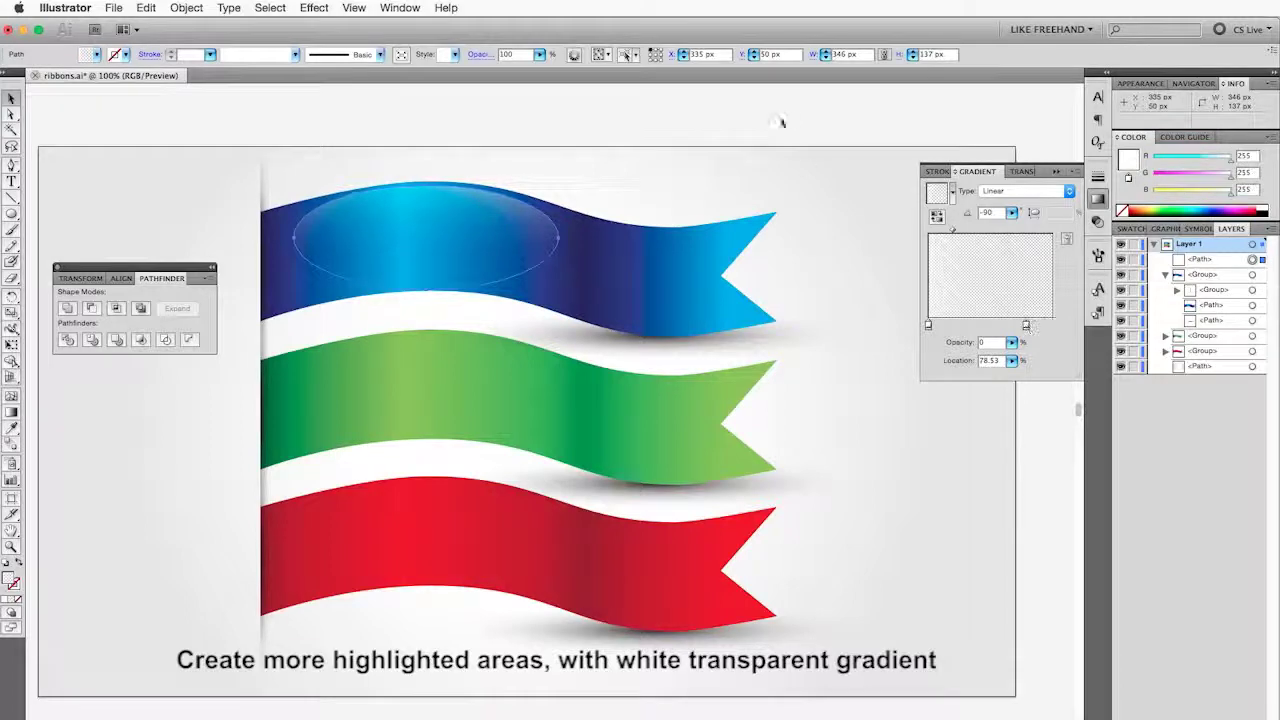
Nudge the highlight slightly right and down, then place a copy on the green ribbon.
left_click(429, 234)
key("Right")
key("Right")
key("Right")
key("Down")
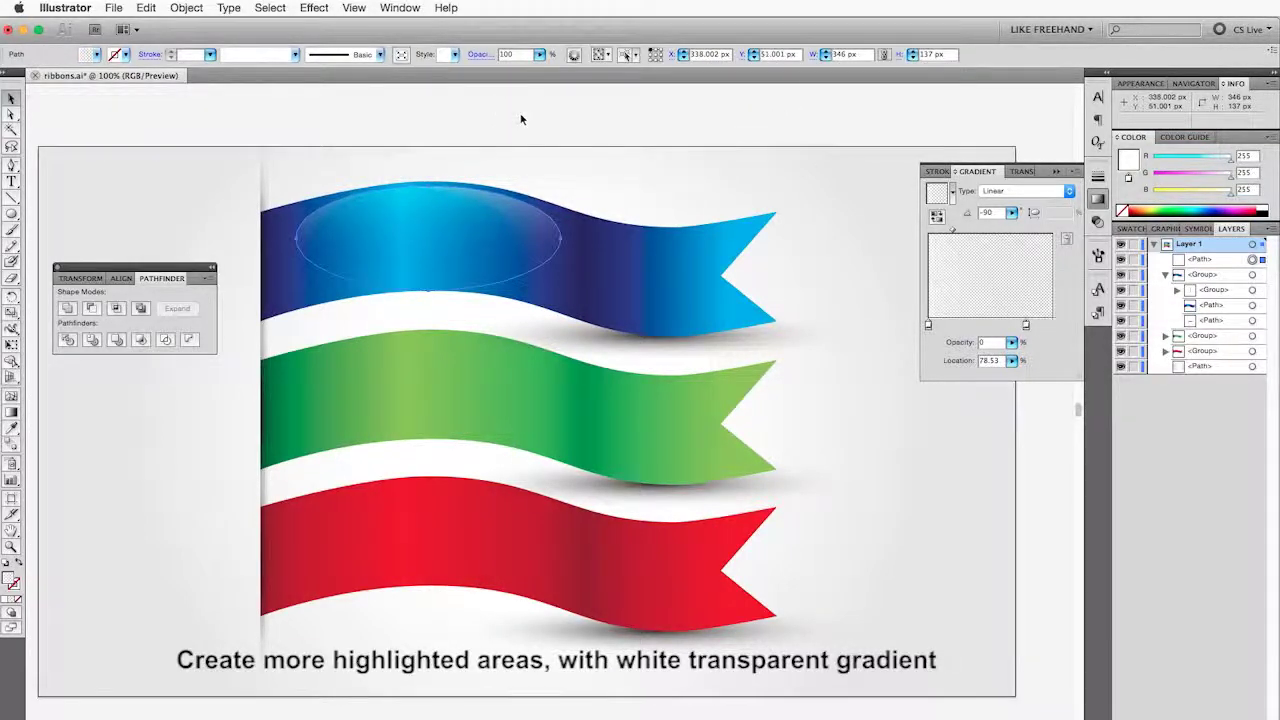
left_click(520, 119)
left_click_drag(420, 249, 440, 501)
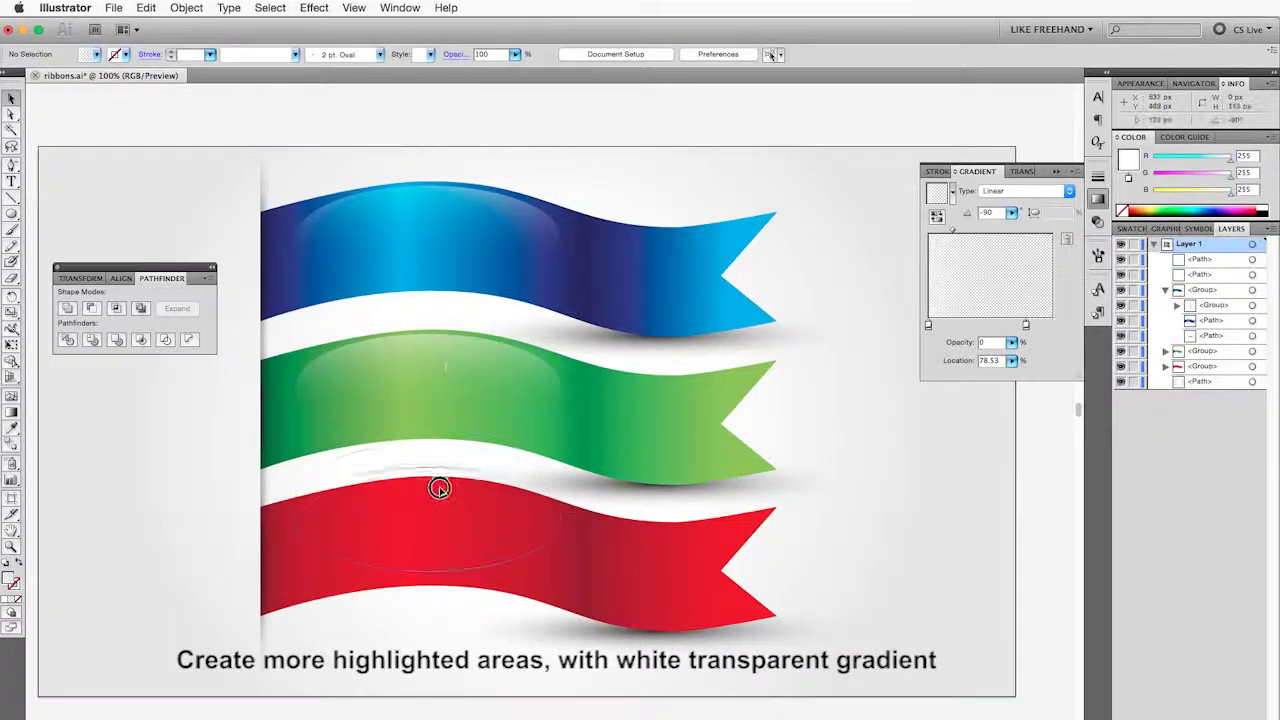
Draw a small rectangle just right of the blue ribbon's notched tail with the Rectangle Tool.
left_click(172, 493)
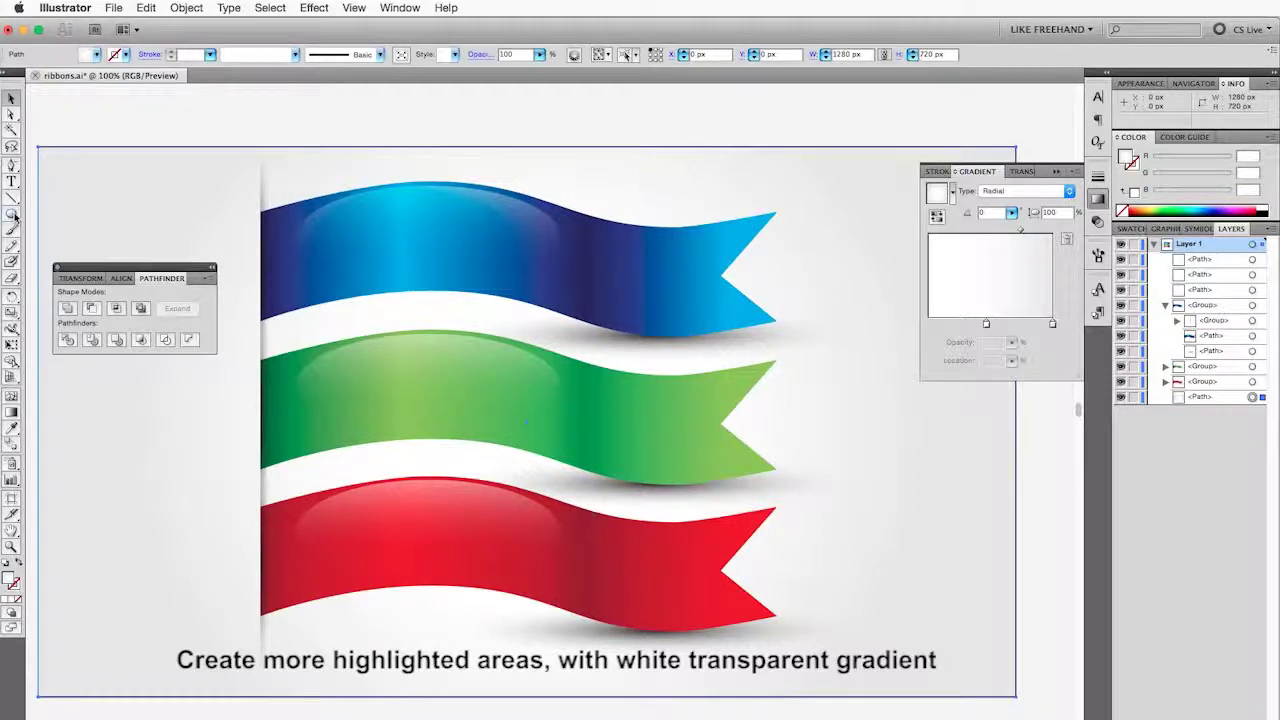
left_click_drag(14, 216, 50, 216)
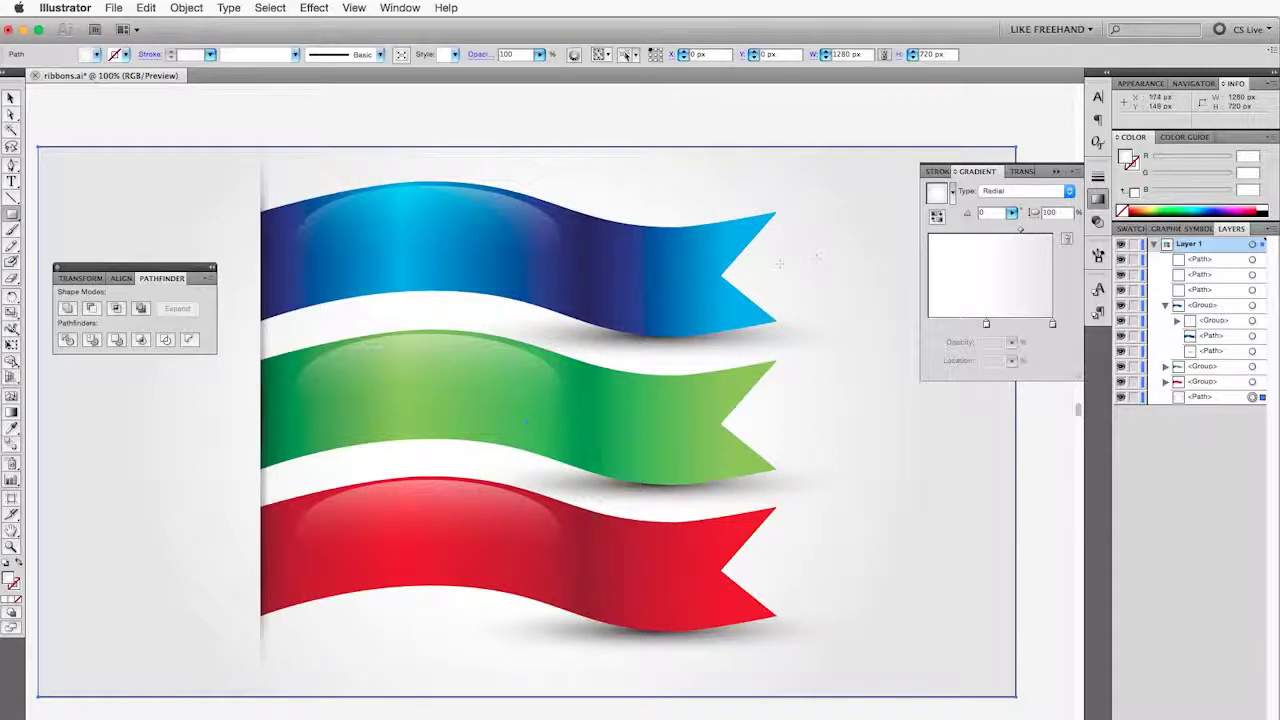
mouse_move(781, 269)
left_mouse_down()
mouse_move(840, 312)
mouse_move(763, 283)
left_mouse_up()
key("v")
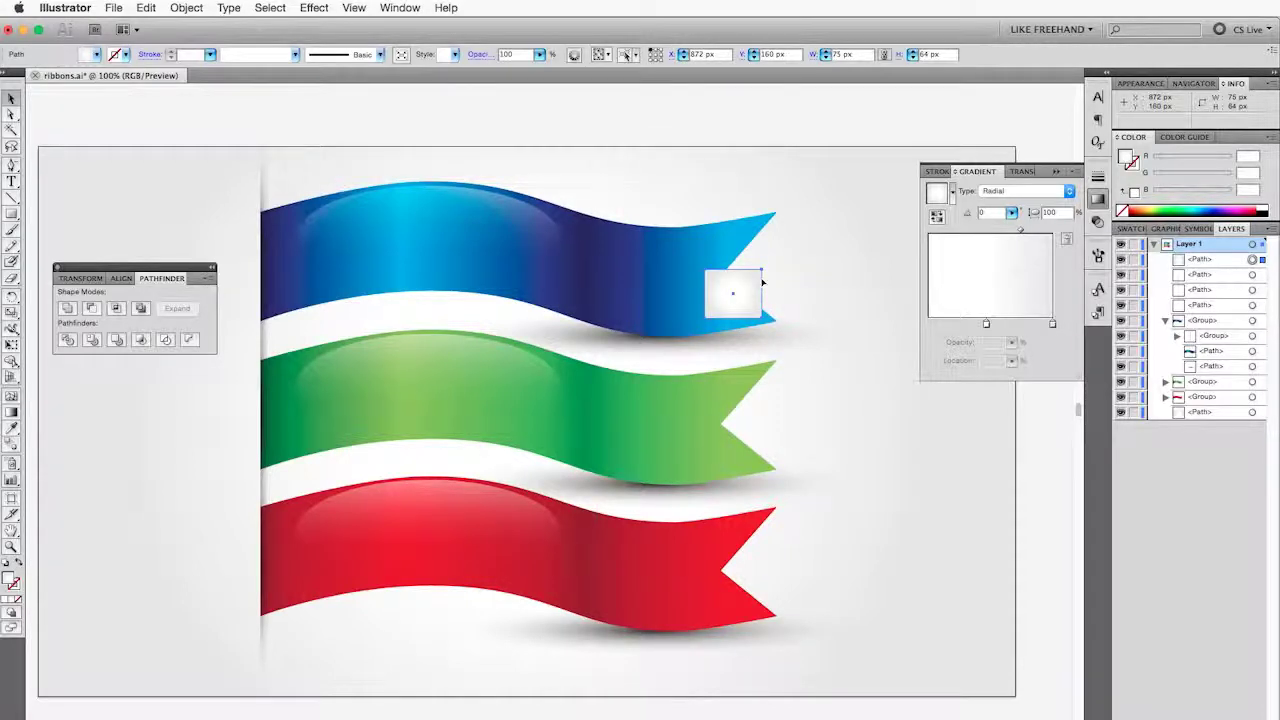
Reshape the rectangle into a triangle fitting the blue tail notch, deleting one extra anchor.
left_click_drag(705, 321, 684, 332)
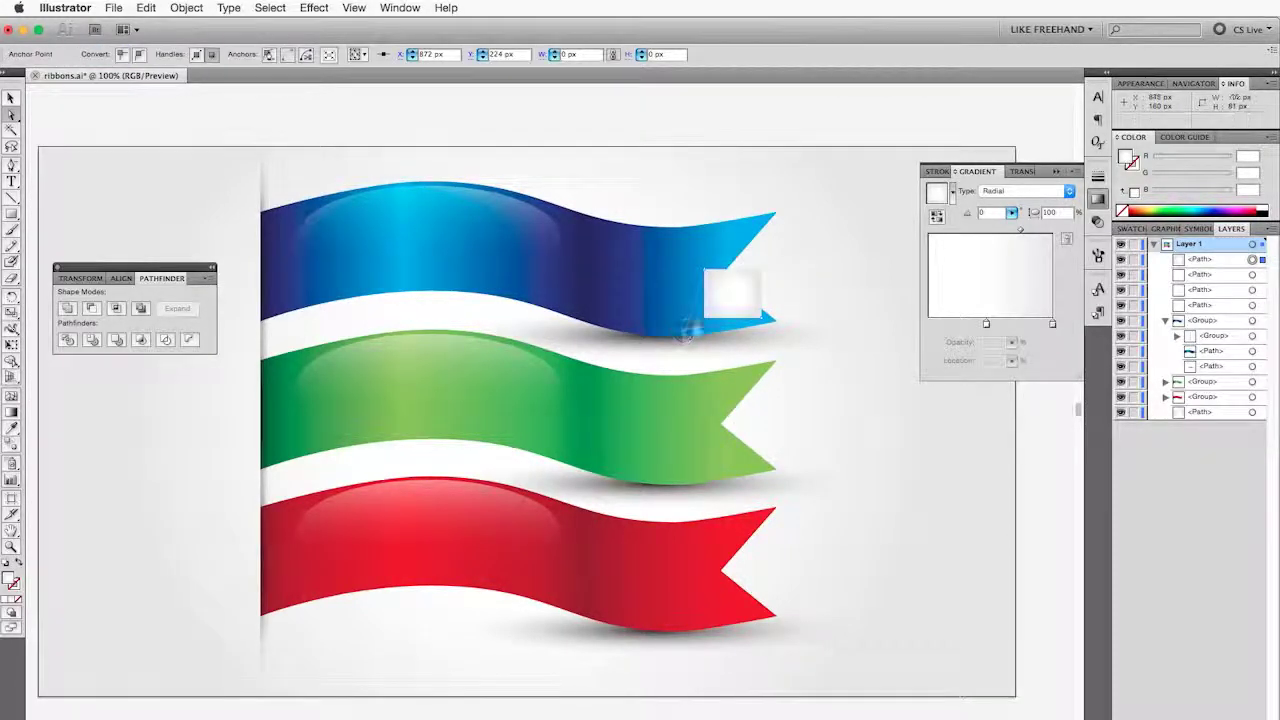
left_click_drag(760, 318, 774, 322)
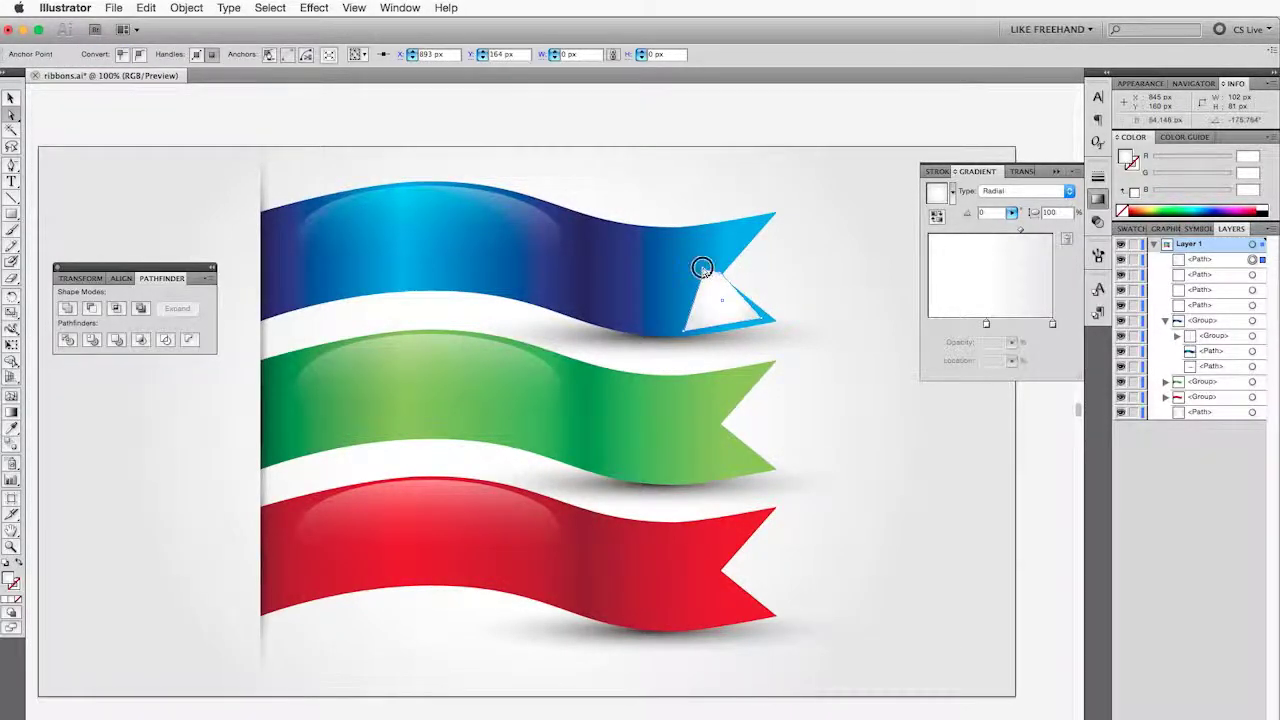
left_click_drag(702, 268, 674, 273)
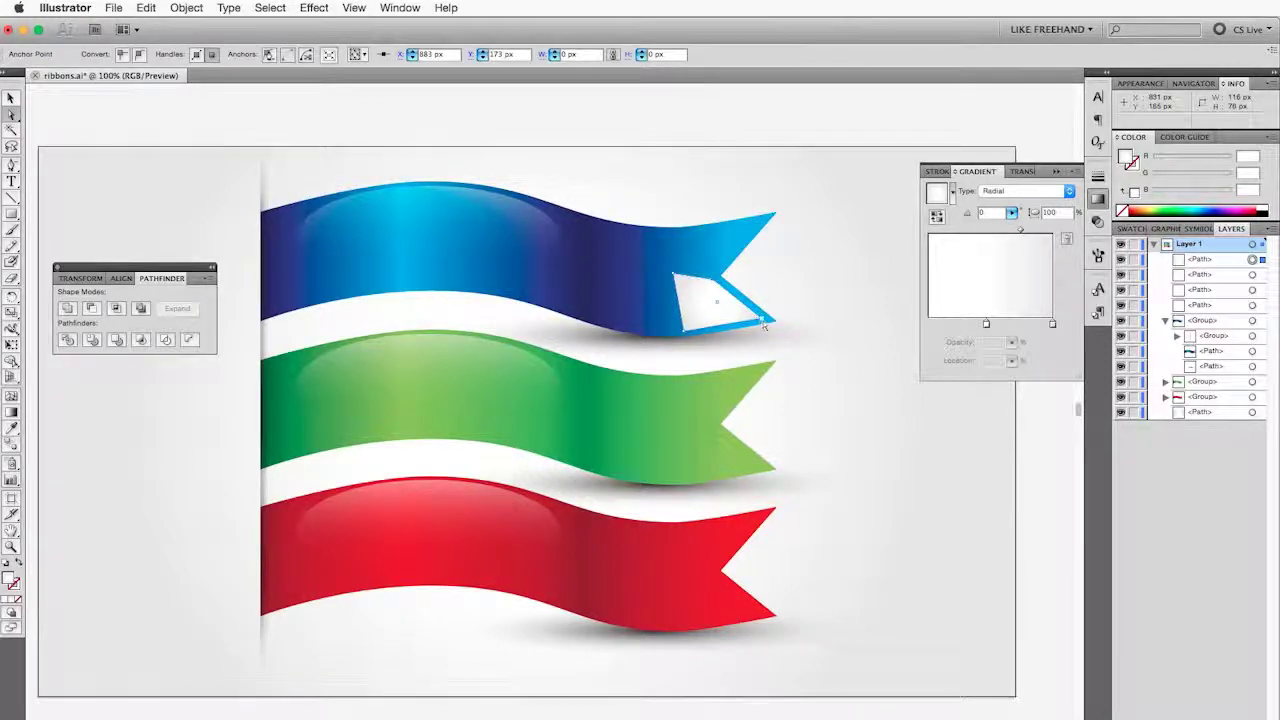
left_click_drag(672, 274, 675, 289)
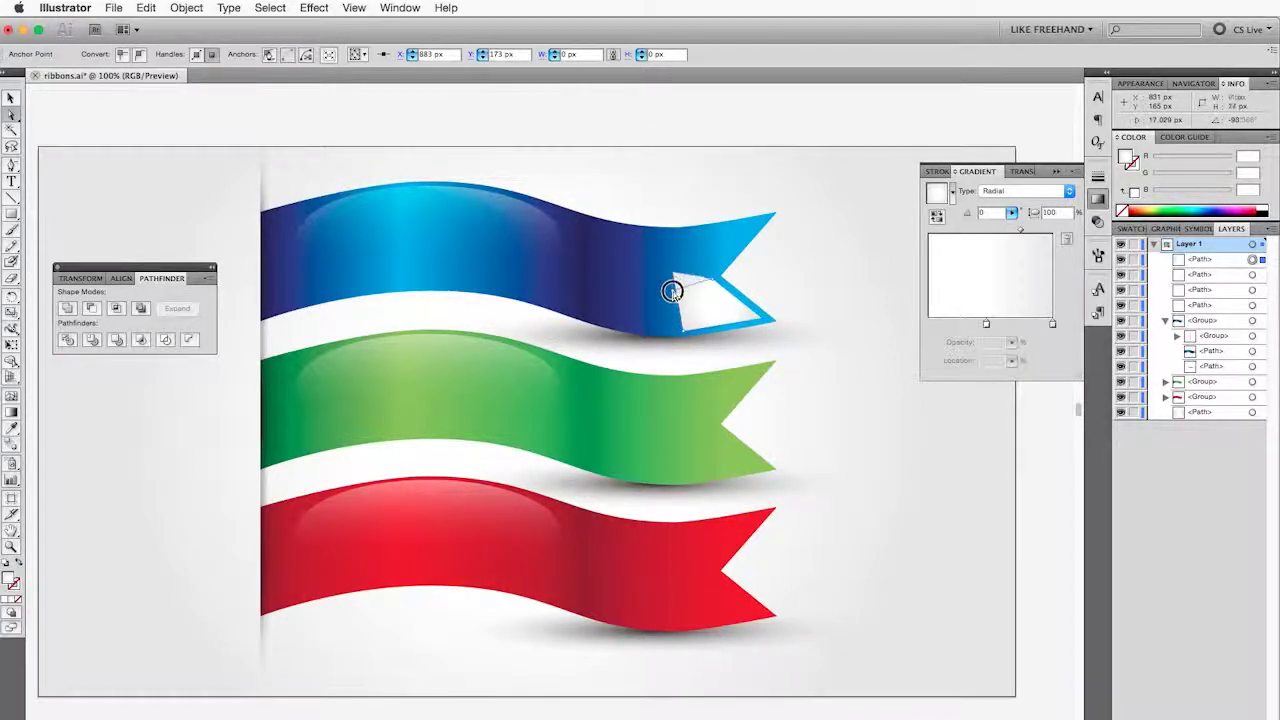
left_click(12, 164)
left_click(672, 298)
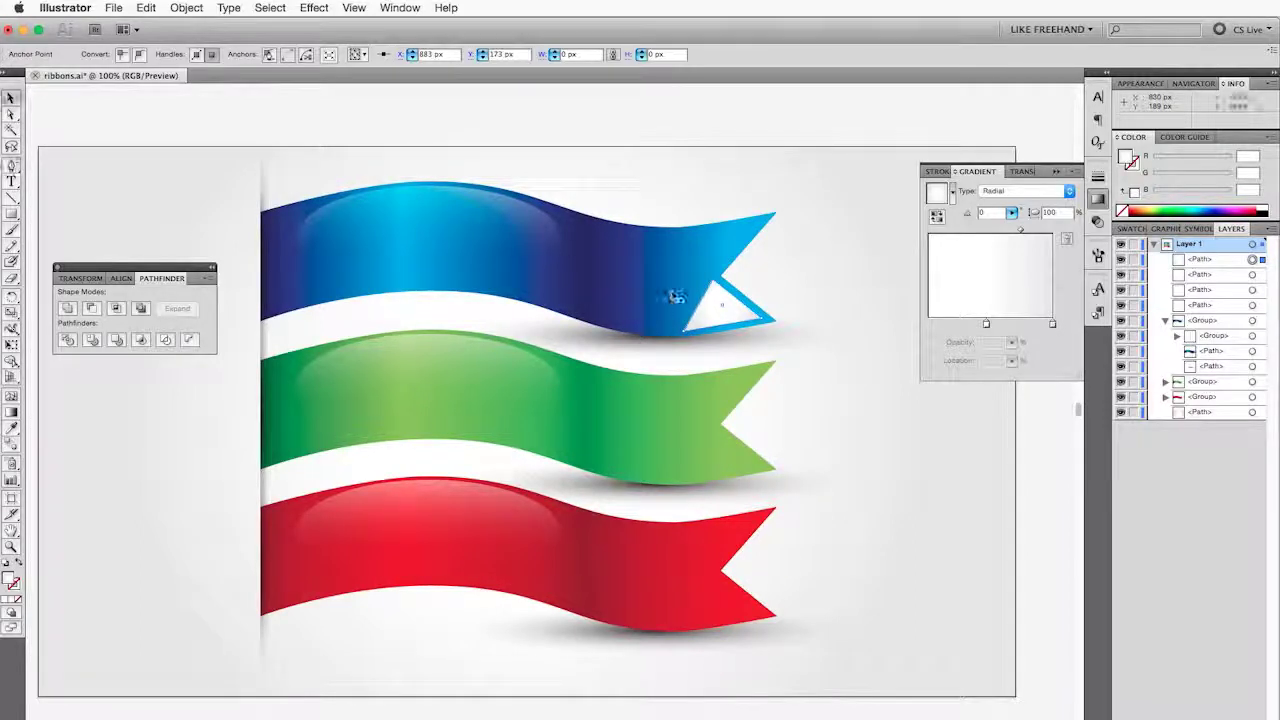
key("a")
left_click_drag(715, 287, 700, 272)
Give the triangle a white-to-transparent linear gradient with one stop at 0% opacity.
left_click(737, 315)
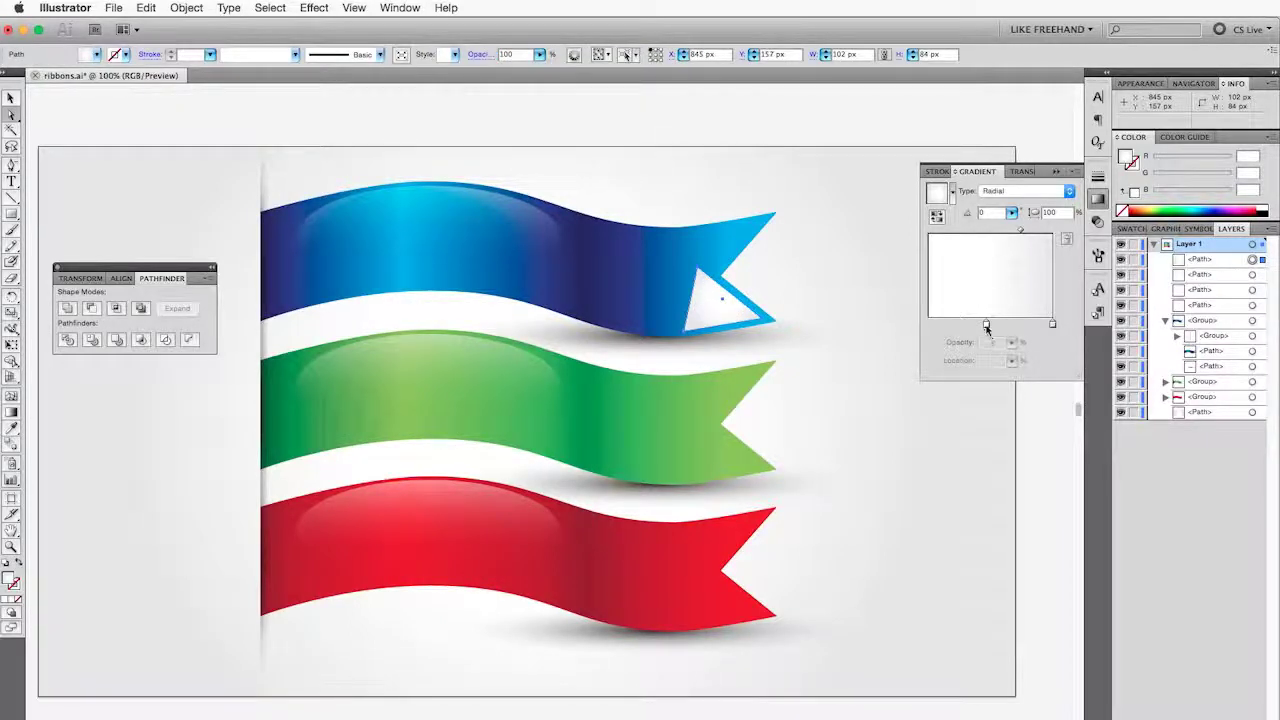
left_click(986, 324)
double_click(986, 324)
key("Escape")
left_click(1012, 342)
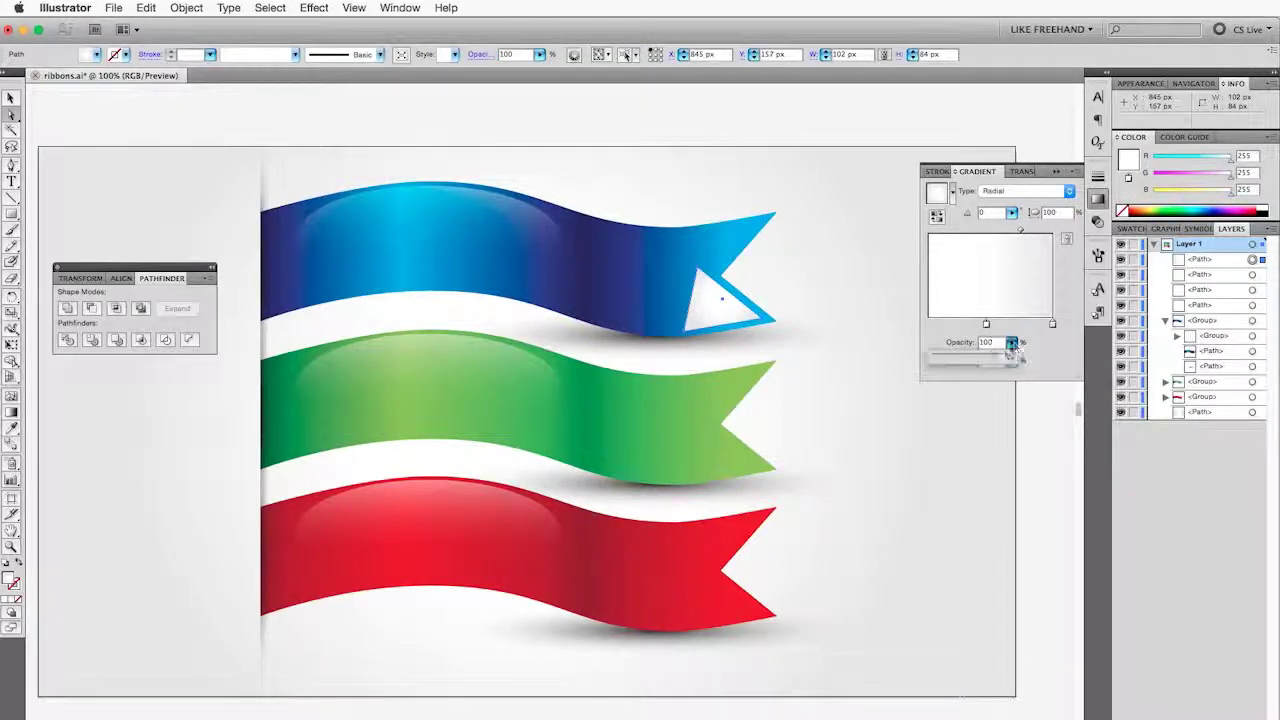
left_click_drag(1012, 346, 880, 354)
left_click(1012, 191)
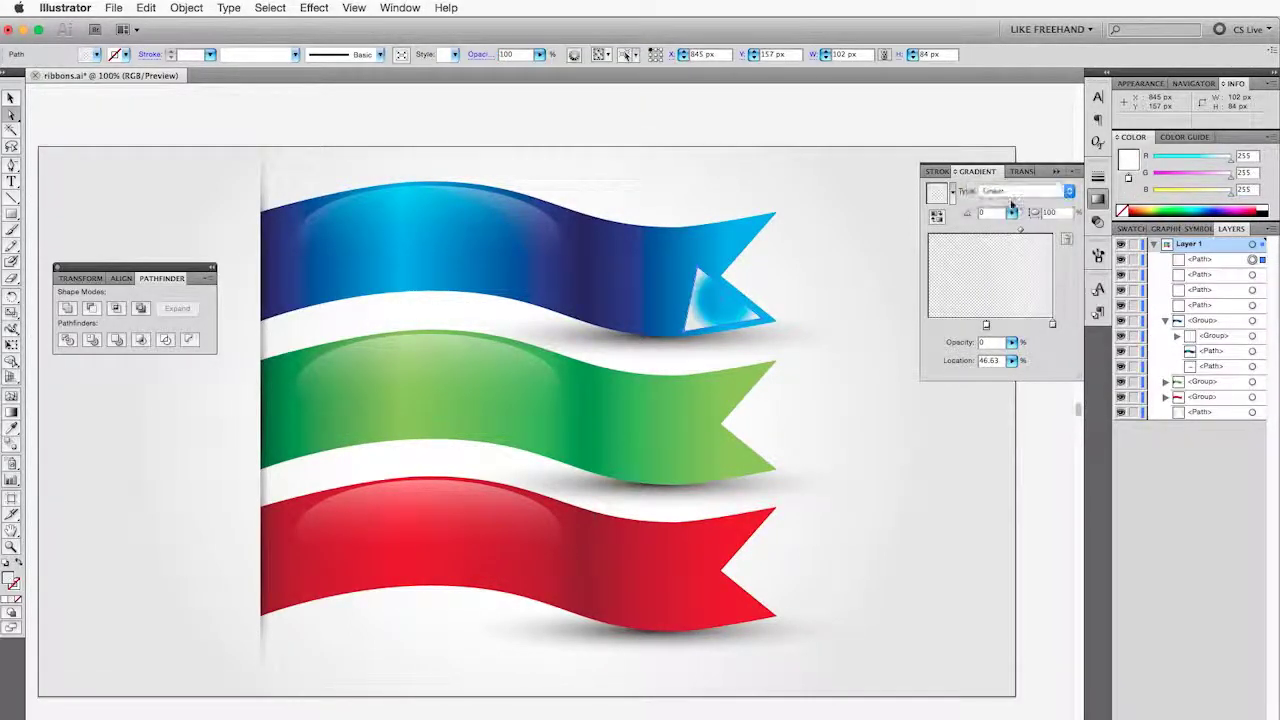
left_click_drag(986, 324, 958, 324)
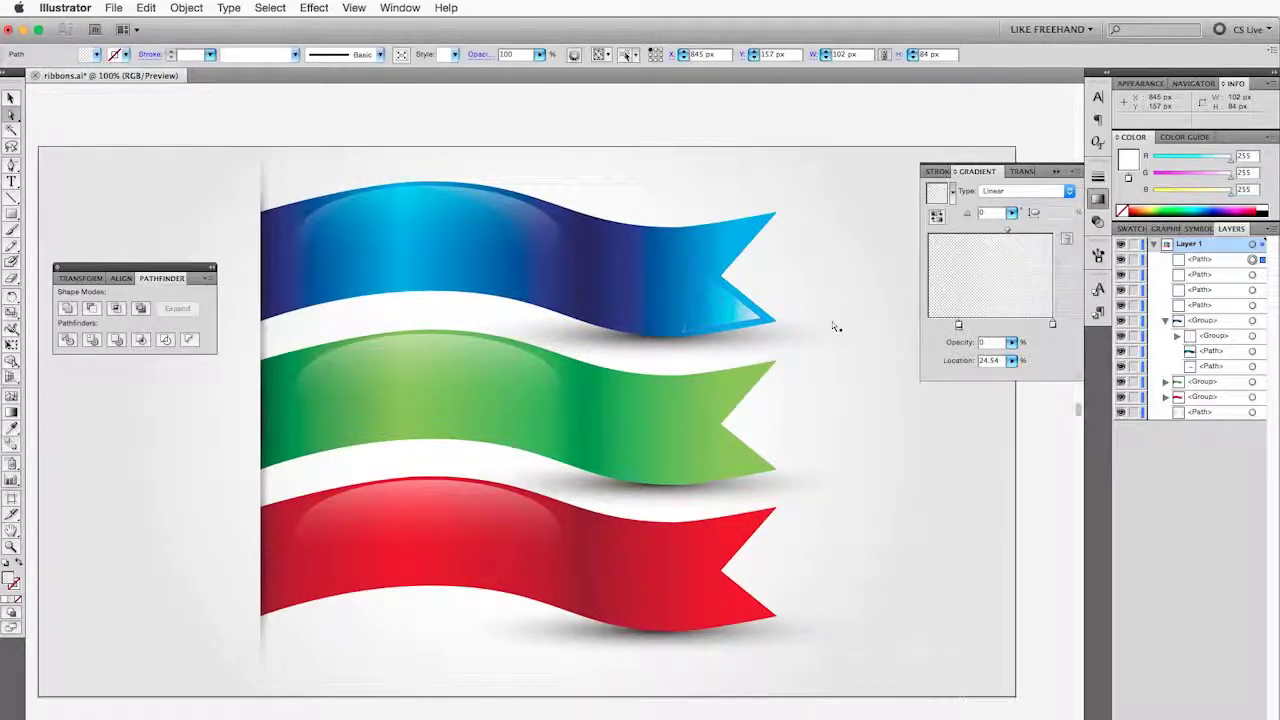
left_click(1052, 324)
left_click(1012, 342)
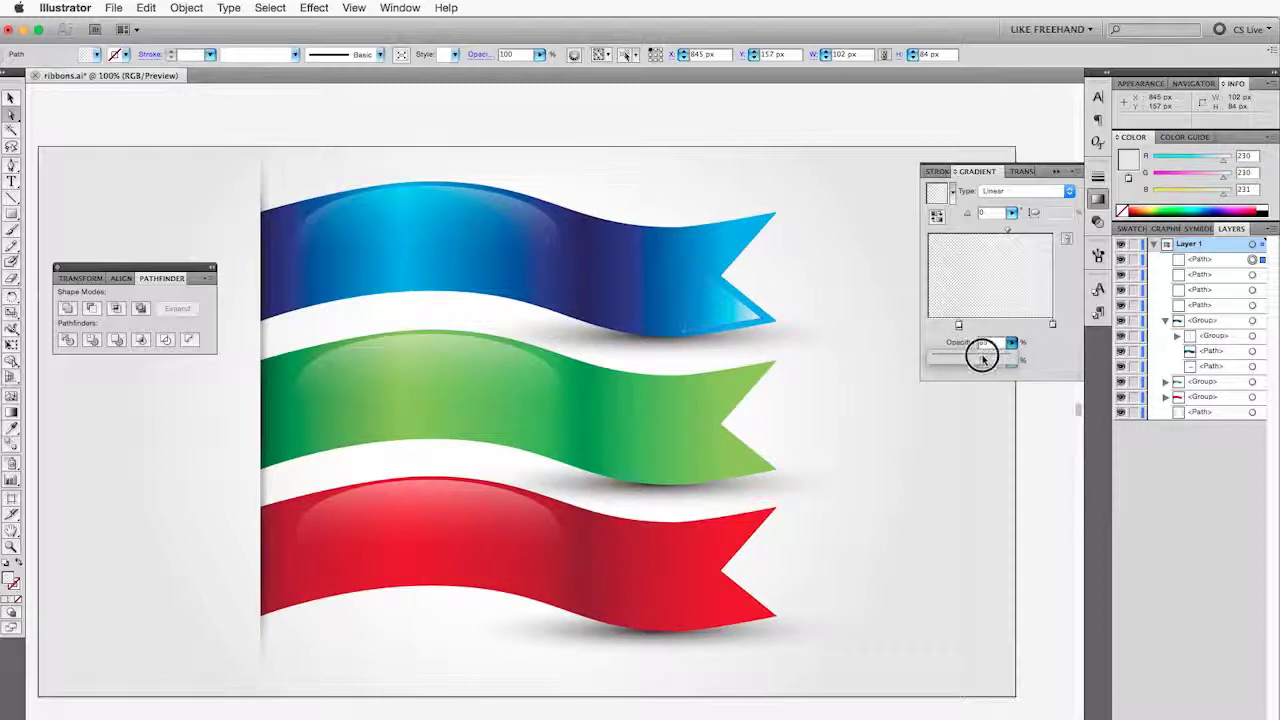
left_click(823, 354)
left_click(820, 194)
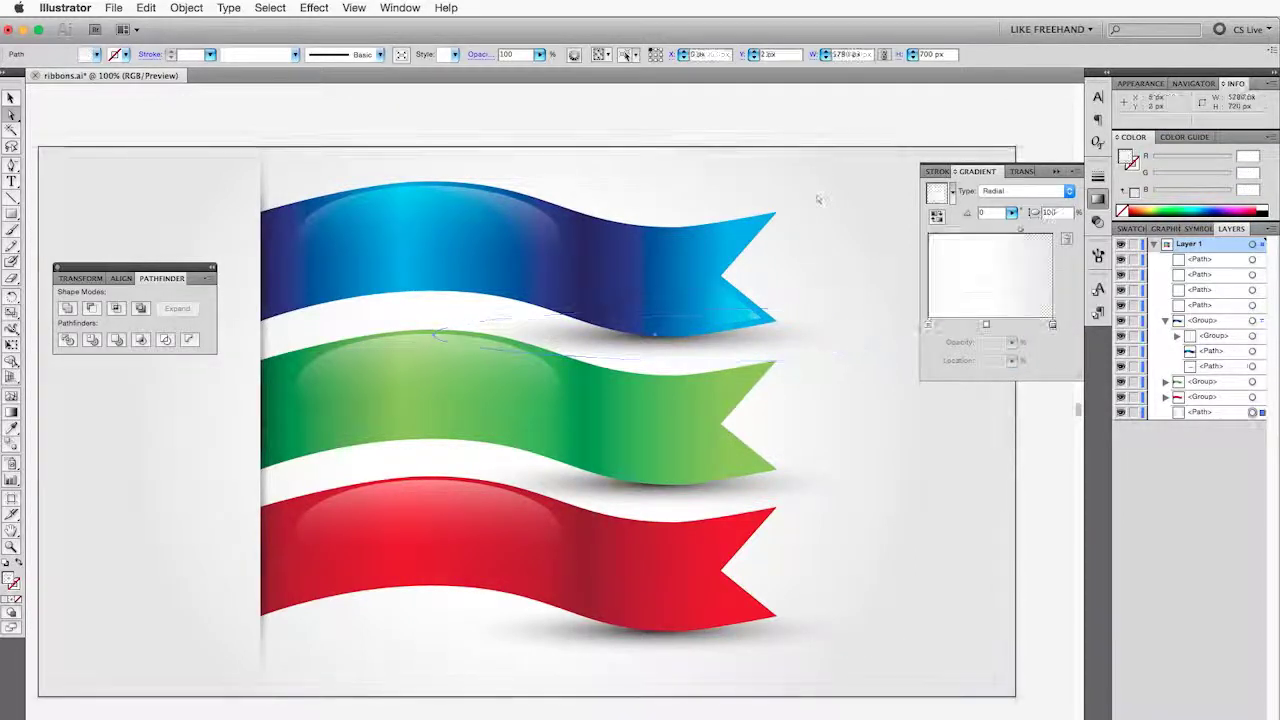
Move the small blue tip triangle's point into the notch and group the blue tail accents.
left_click(832, 120)
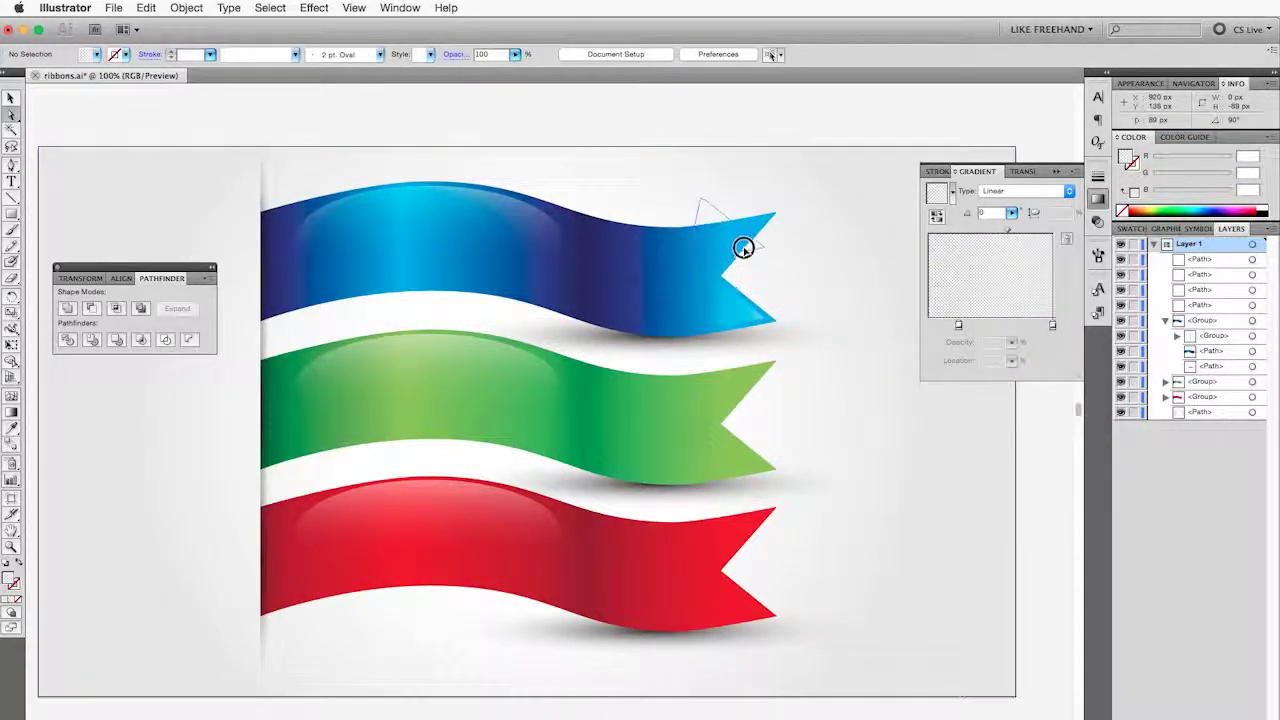
left_click(743, 265)
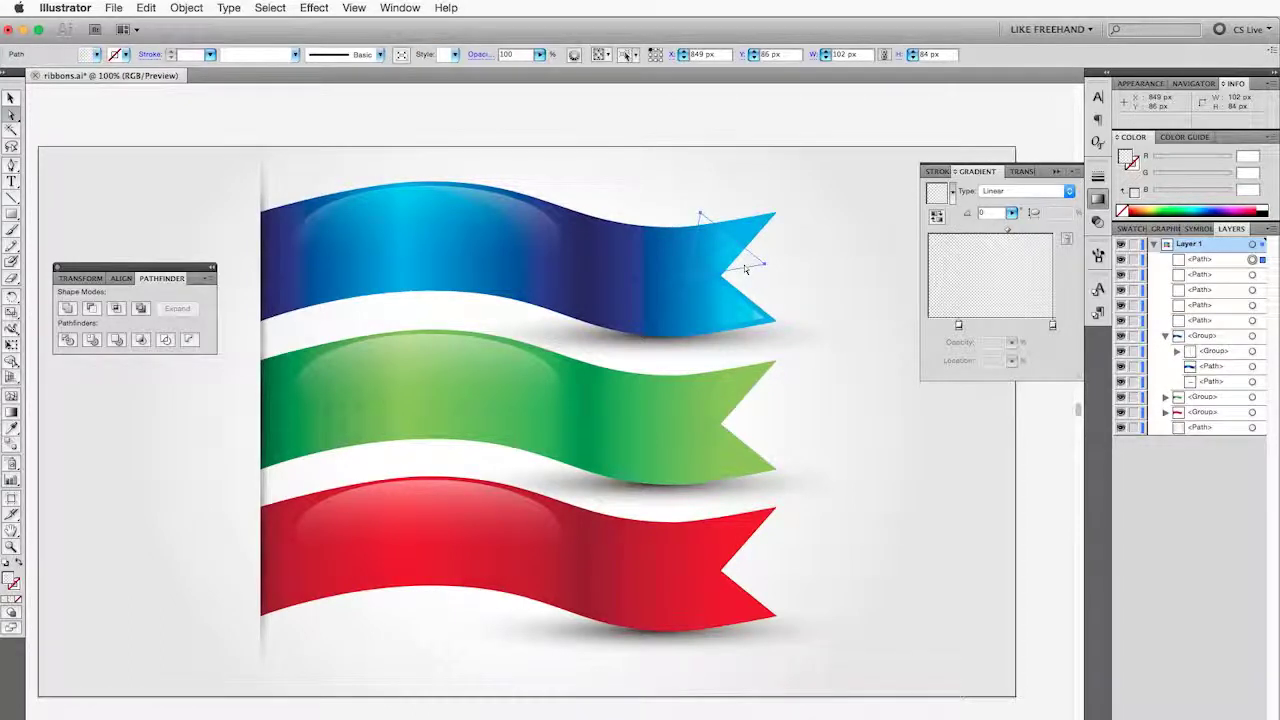
mouse_move(767, 268)
left_mouse_down()
mouse_move(705, 283)
mouse_move(702, 217)
left_mouse_up()
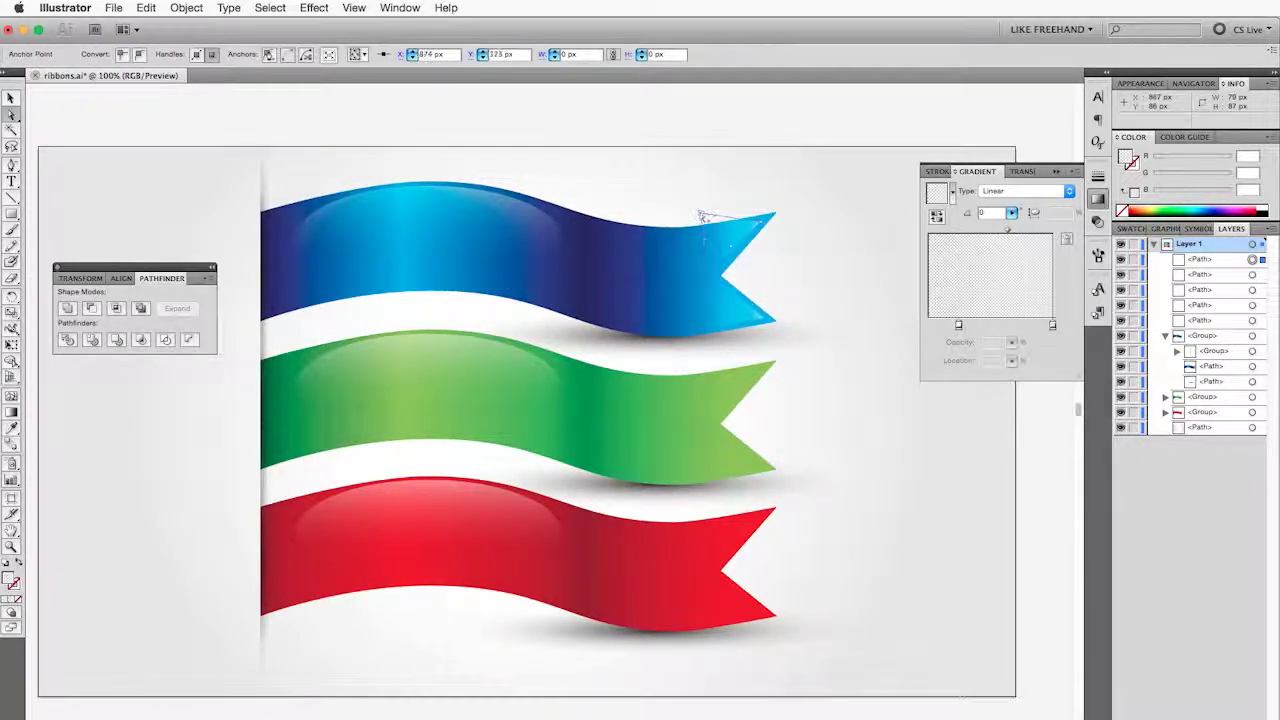
left_click(700, 234)
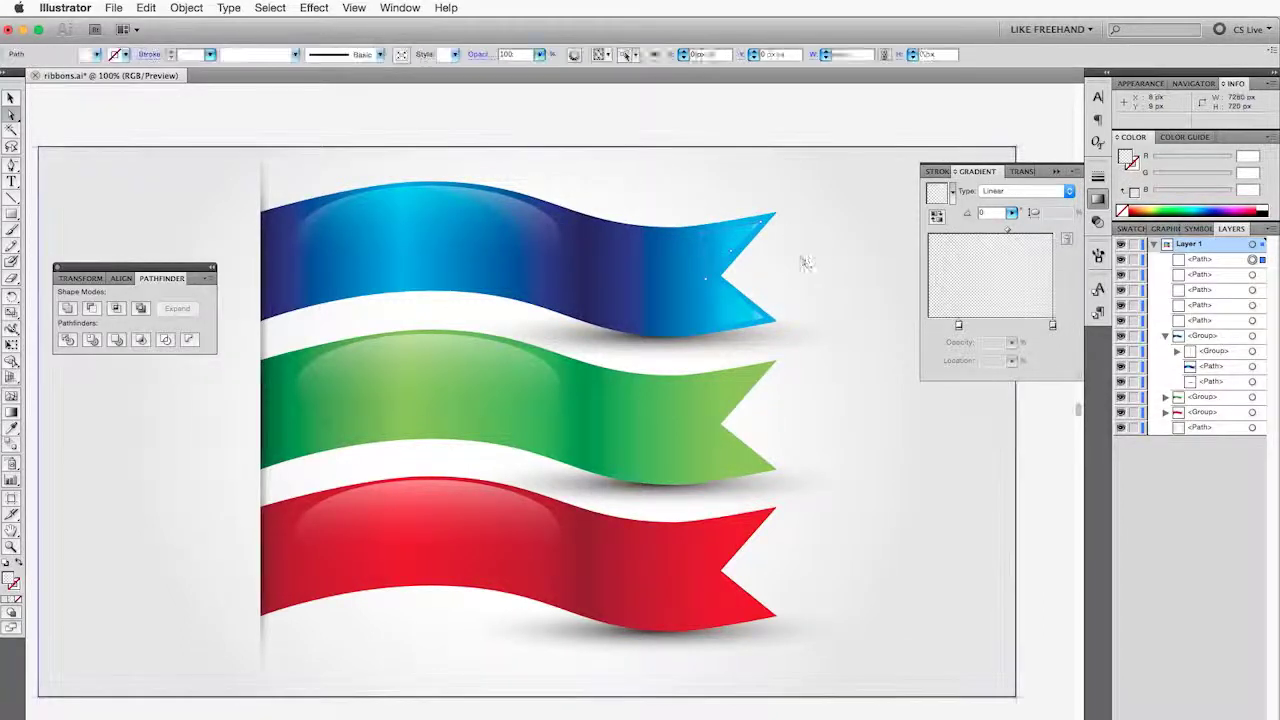
left_click(745, 317, "shift")
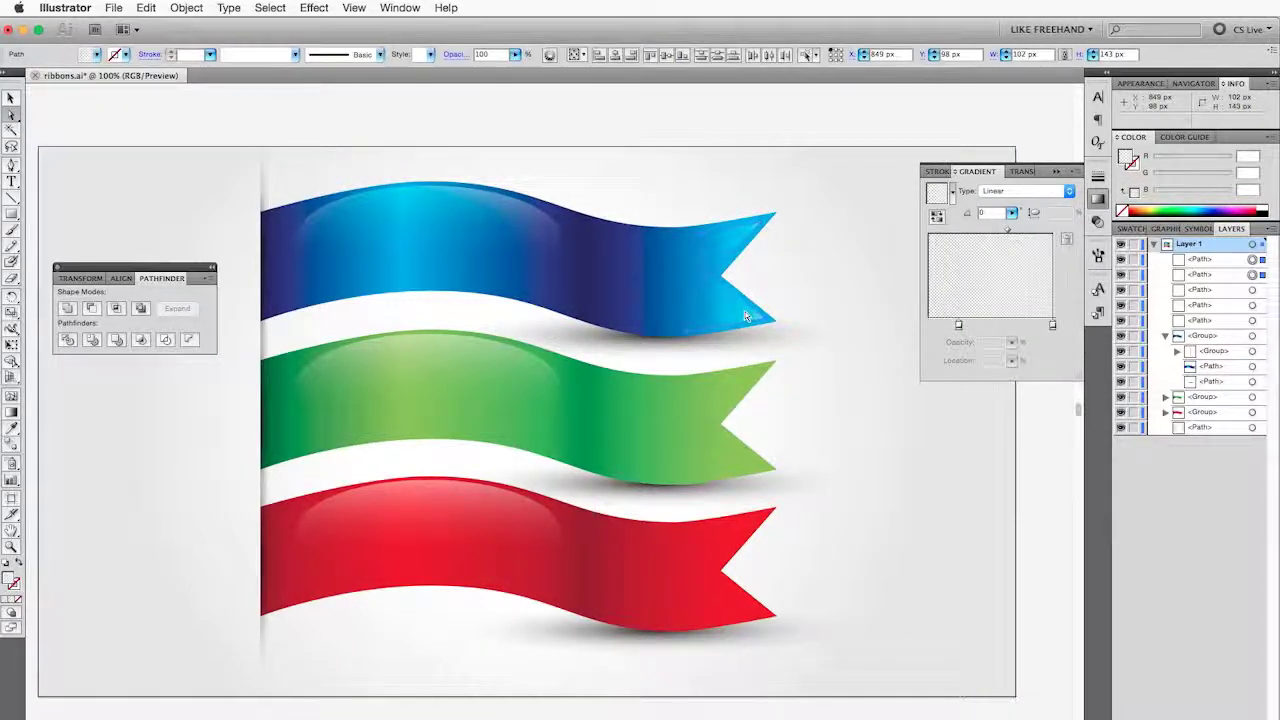
key("ctrl+g")
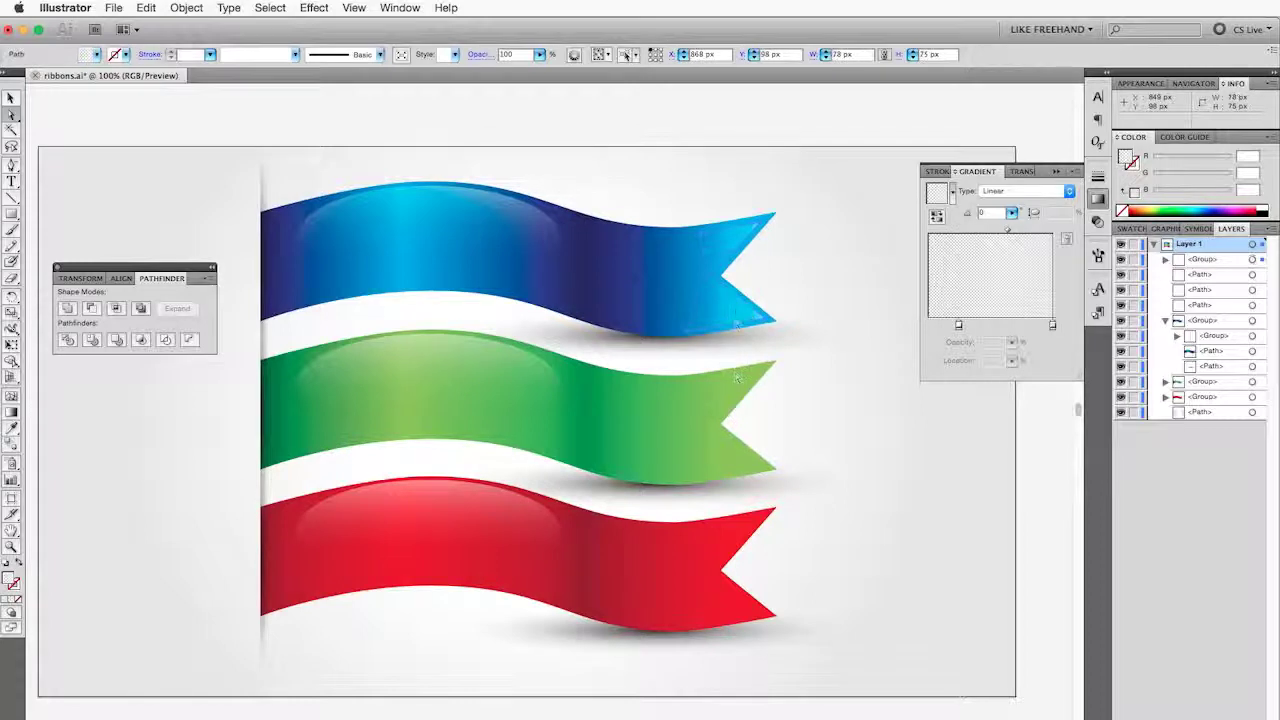
Group the tail accent shapes on the green ribbon, then on the red ribbon.
left_click(725, 456)
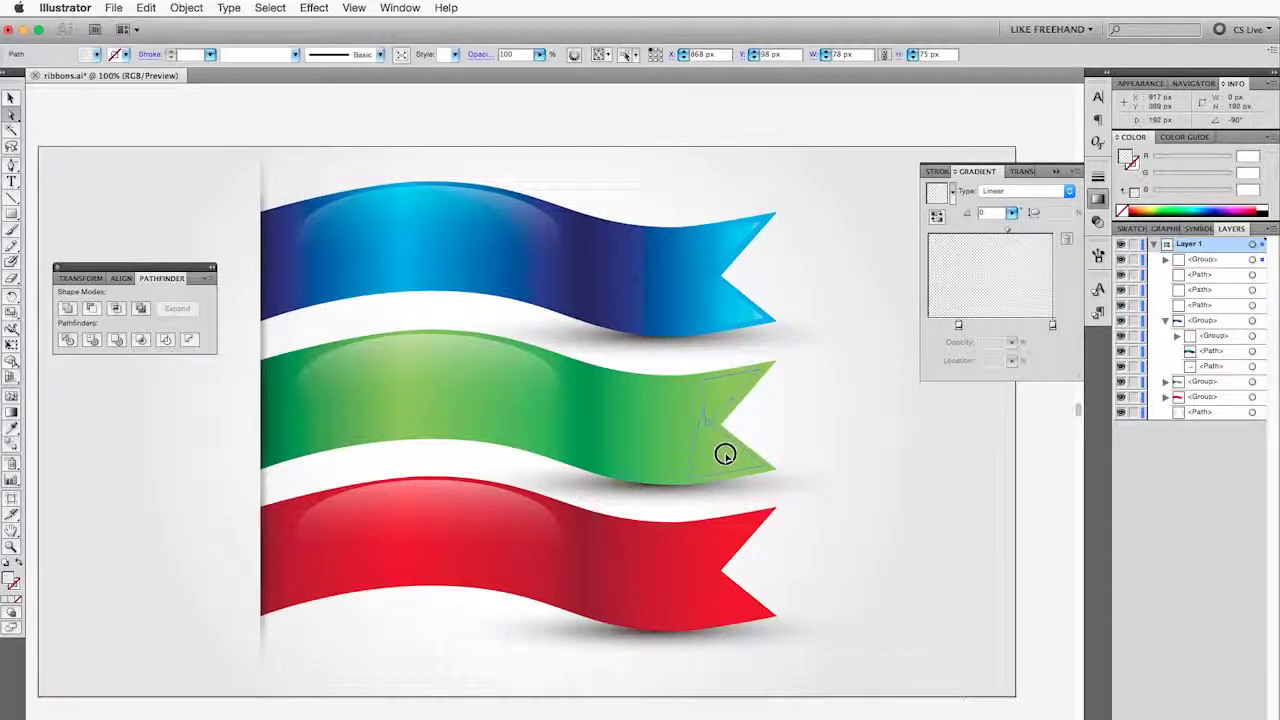
left_click(727, 453, "shift")
key("ctrl+g")
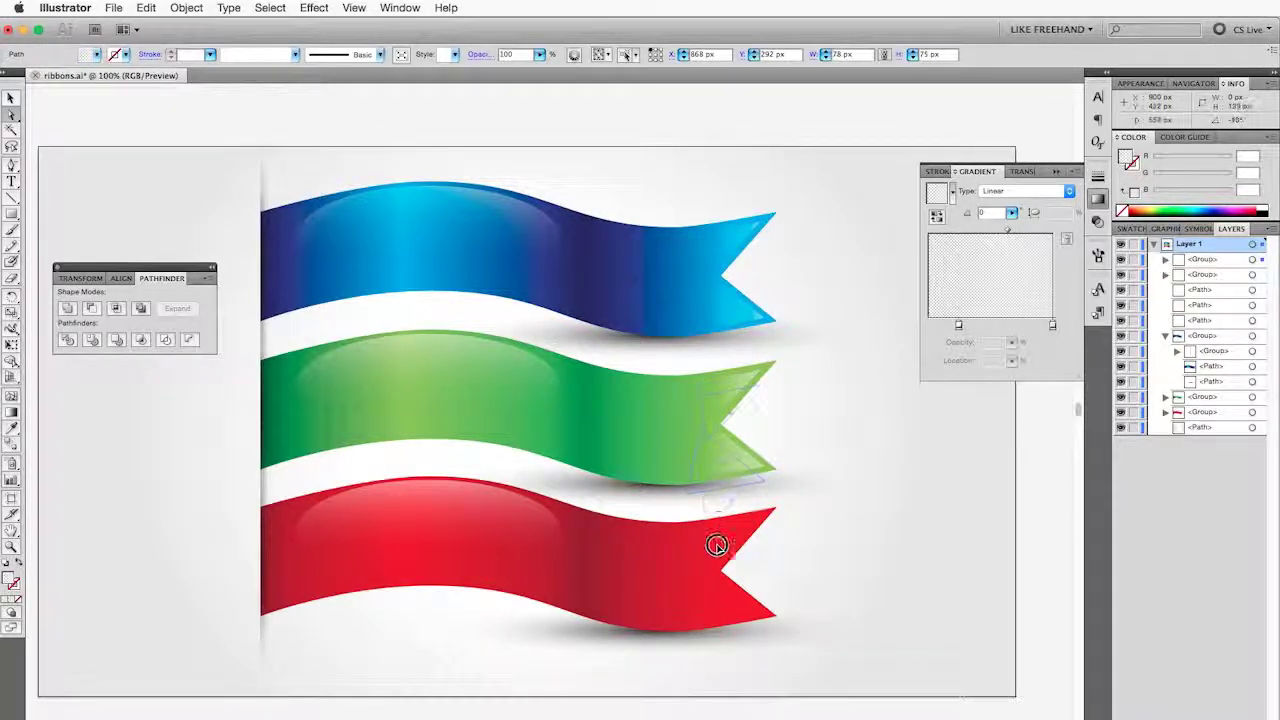
left_click(708, 596)
left_click(748, 580, "shift")
key("ctrl+g")
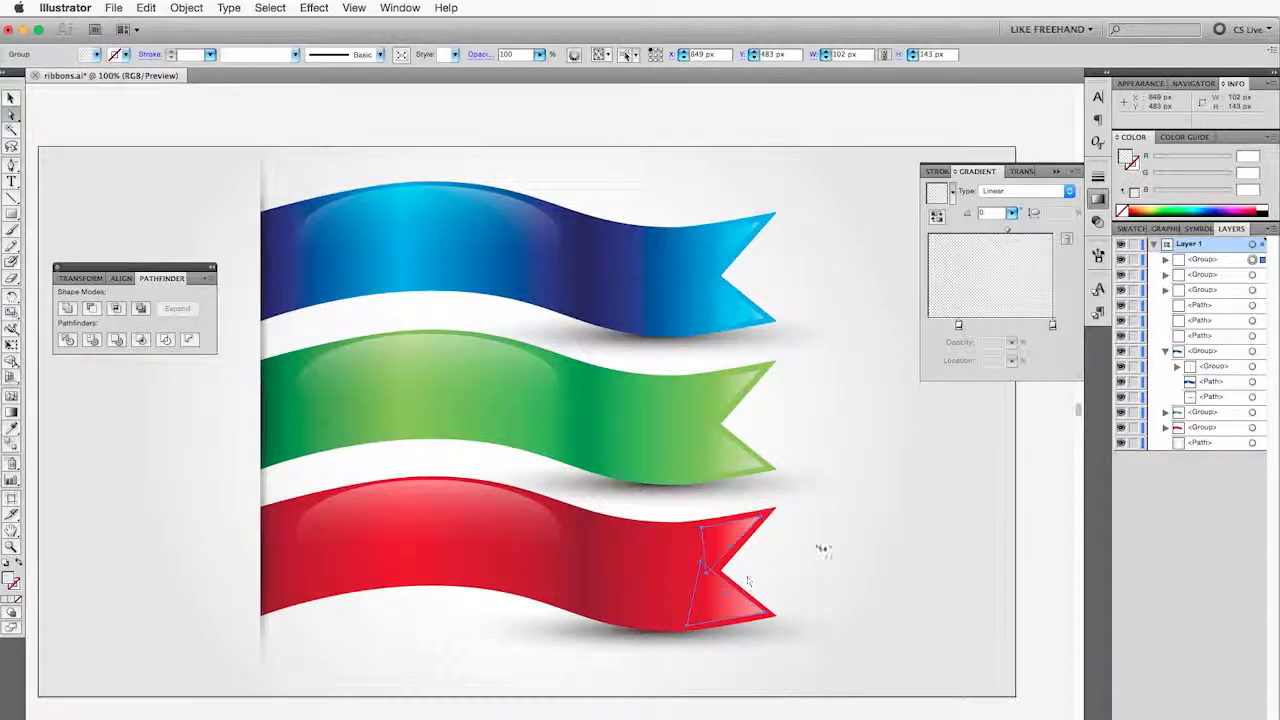
left_click(820, 541)
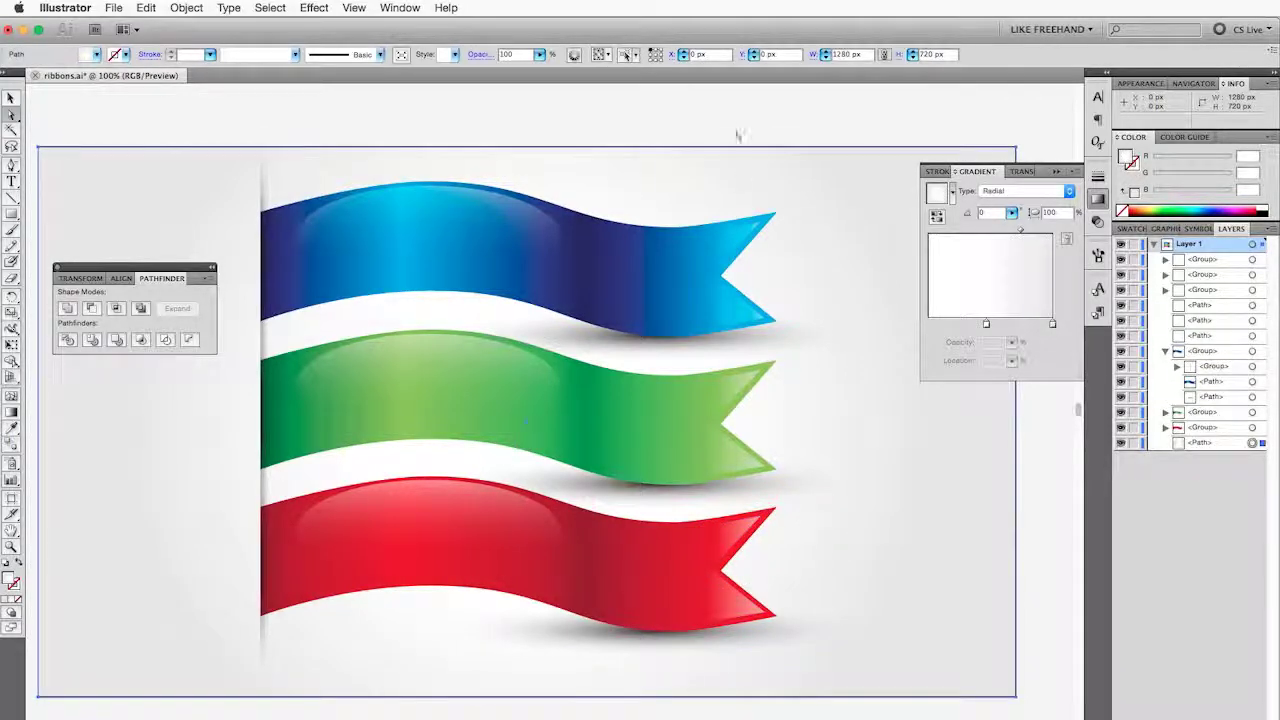
Hide all panels with Tab and view the finished three ribbons at 100%.
key("ctrl+minus")
key("Tab")
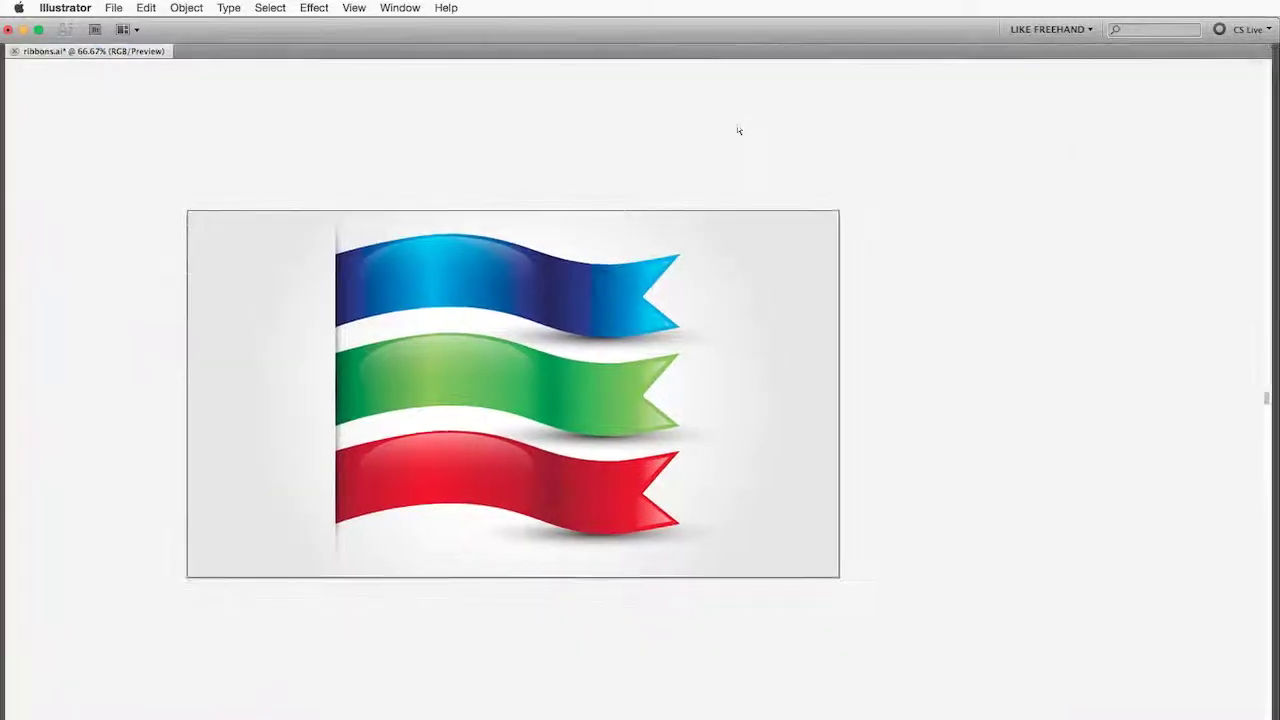
key("ctrl+plus")
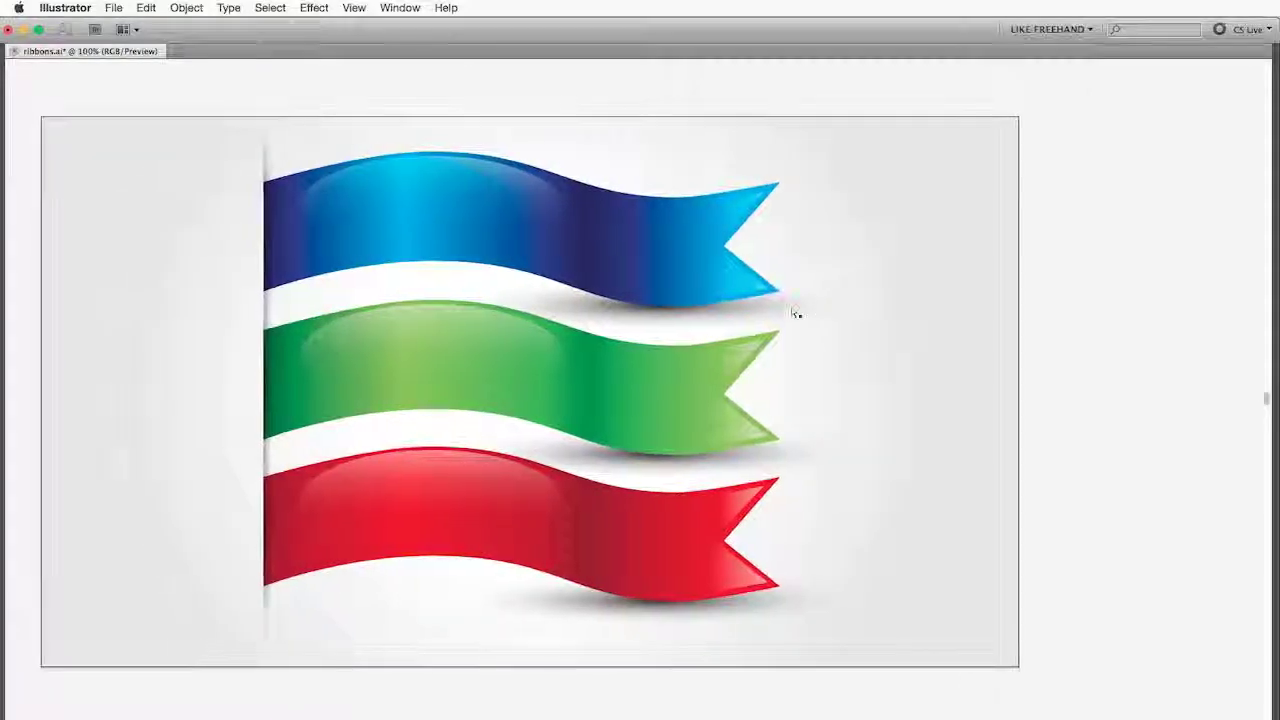